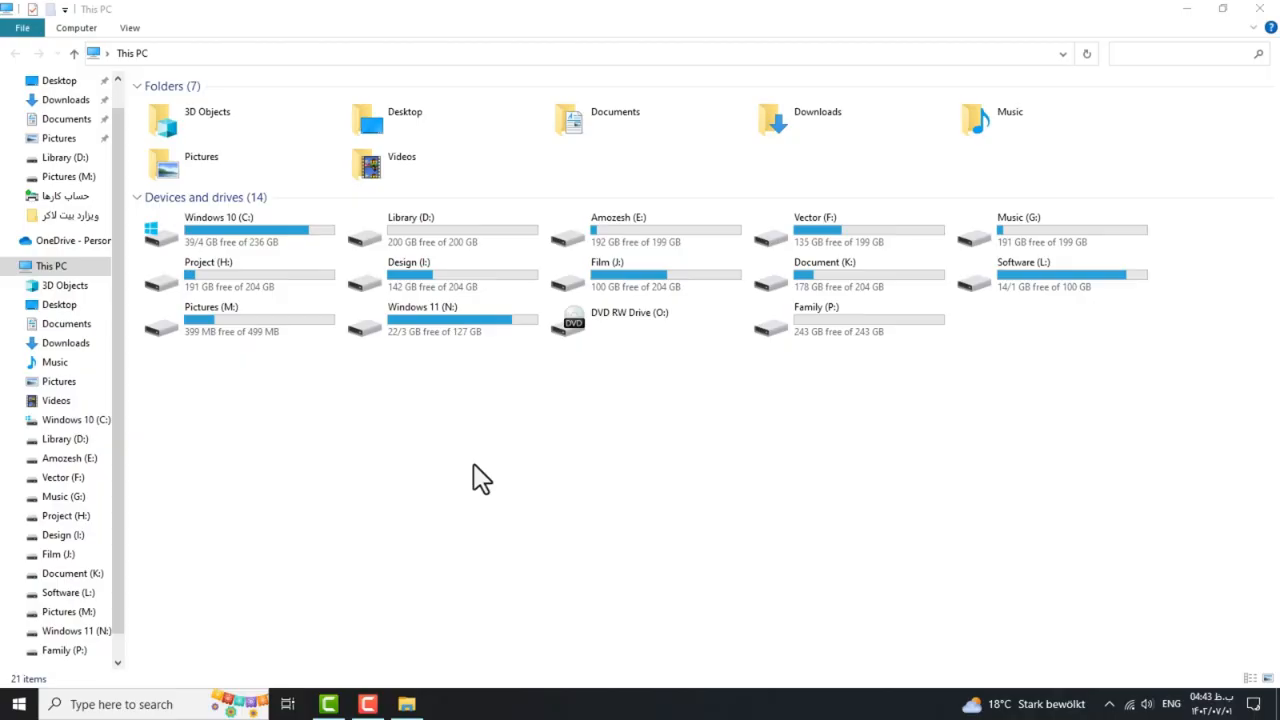
# Peek inside Pictures (M:), return to This PC, then submit its password through Unlock Drive.
pyautogui.doubleClick(210, 327)
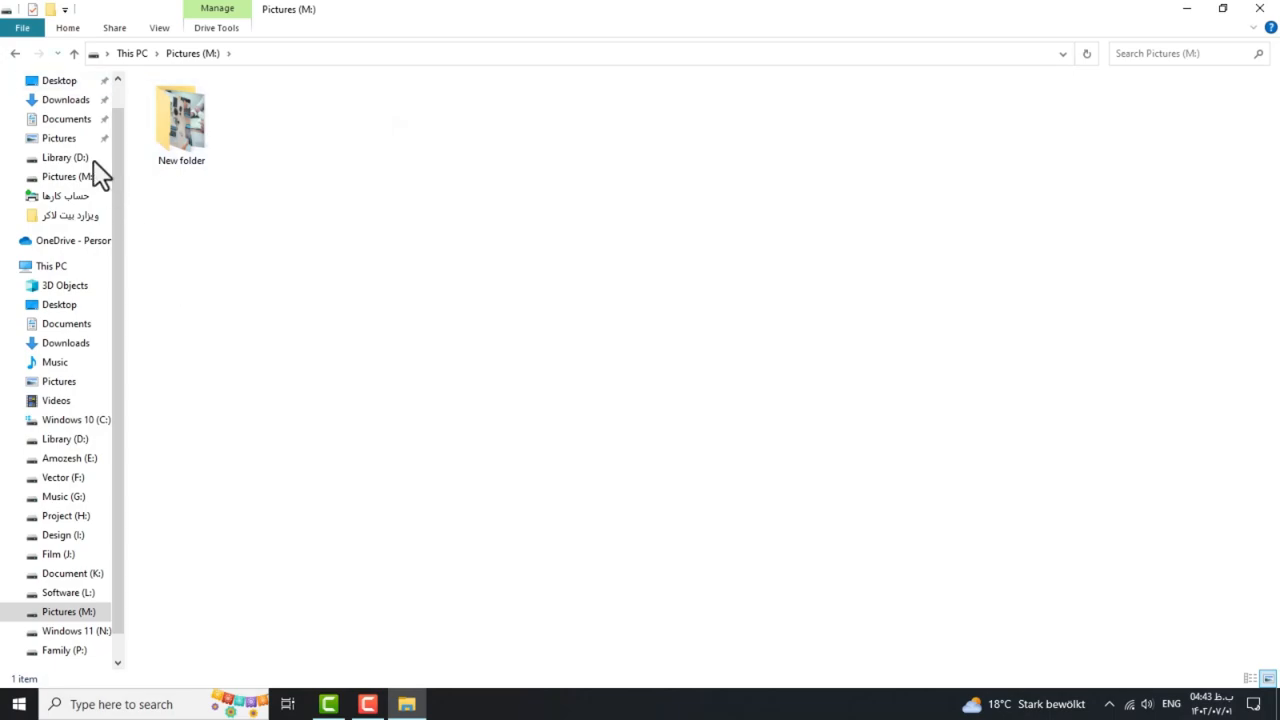
pyautogui.click(16, 55)
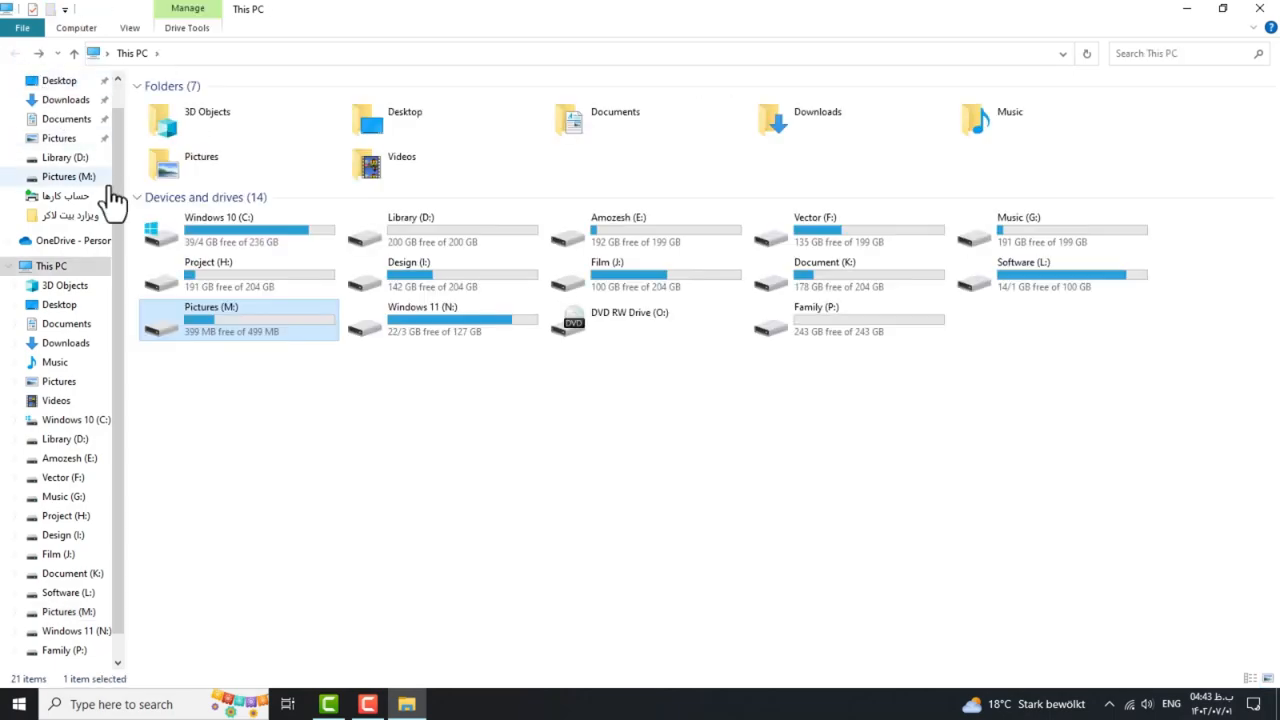
pyautogui.rightClick(203, 325)
pyautogui.click(280, 335)
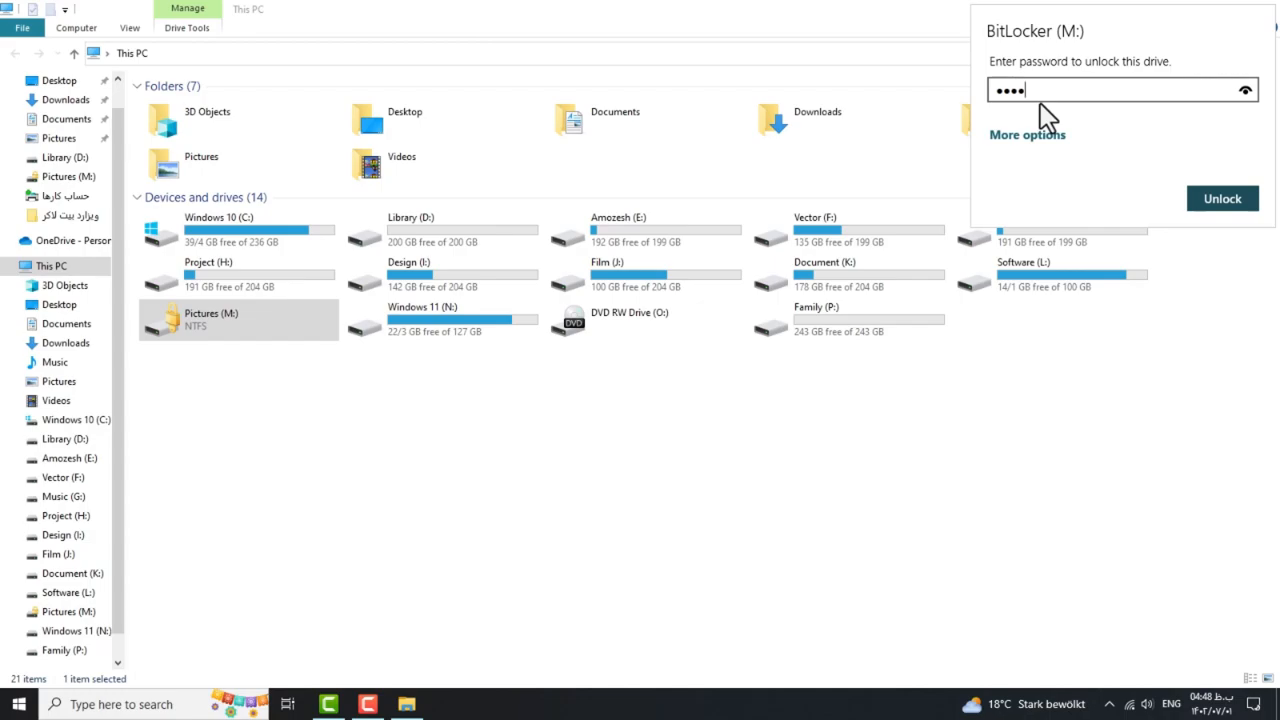
pyautogui.click(1215, 200)
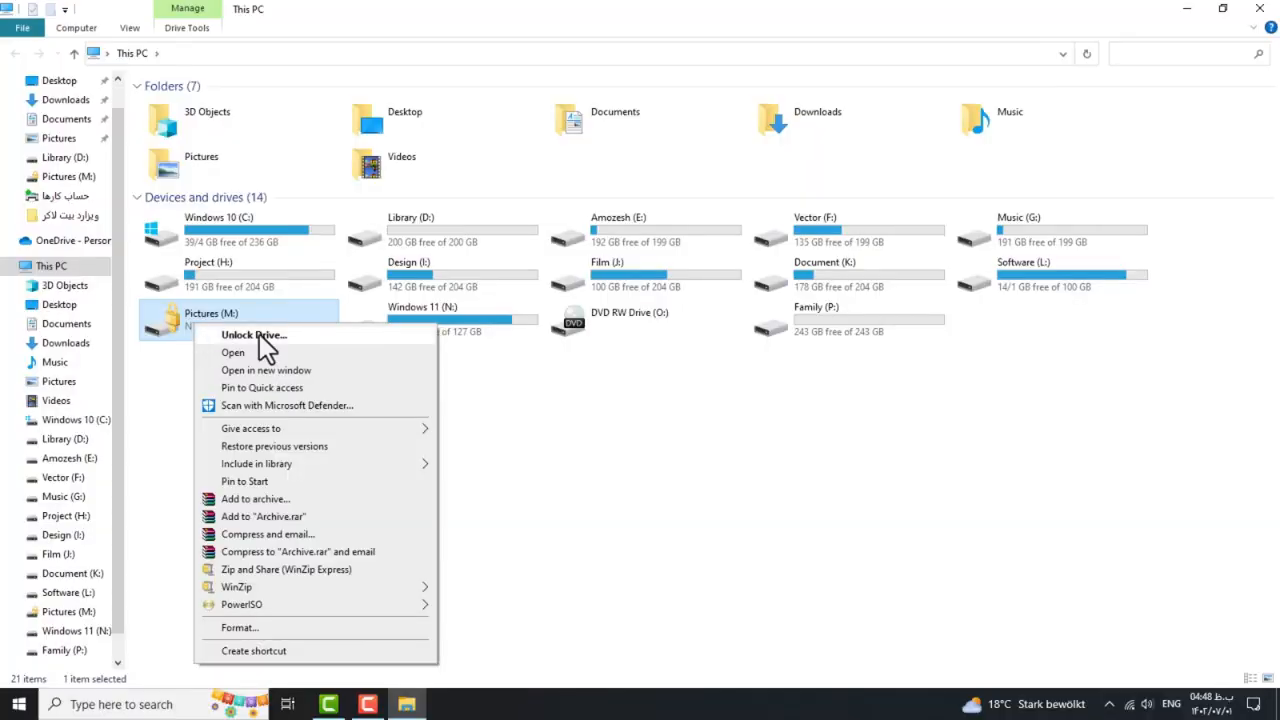
# Bring up the empty BitLocker password prompt for the locked Pictures (M:) drive.
pyautogui.click(342, 326)
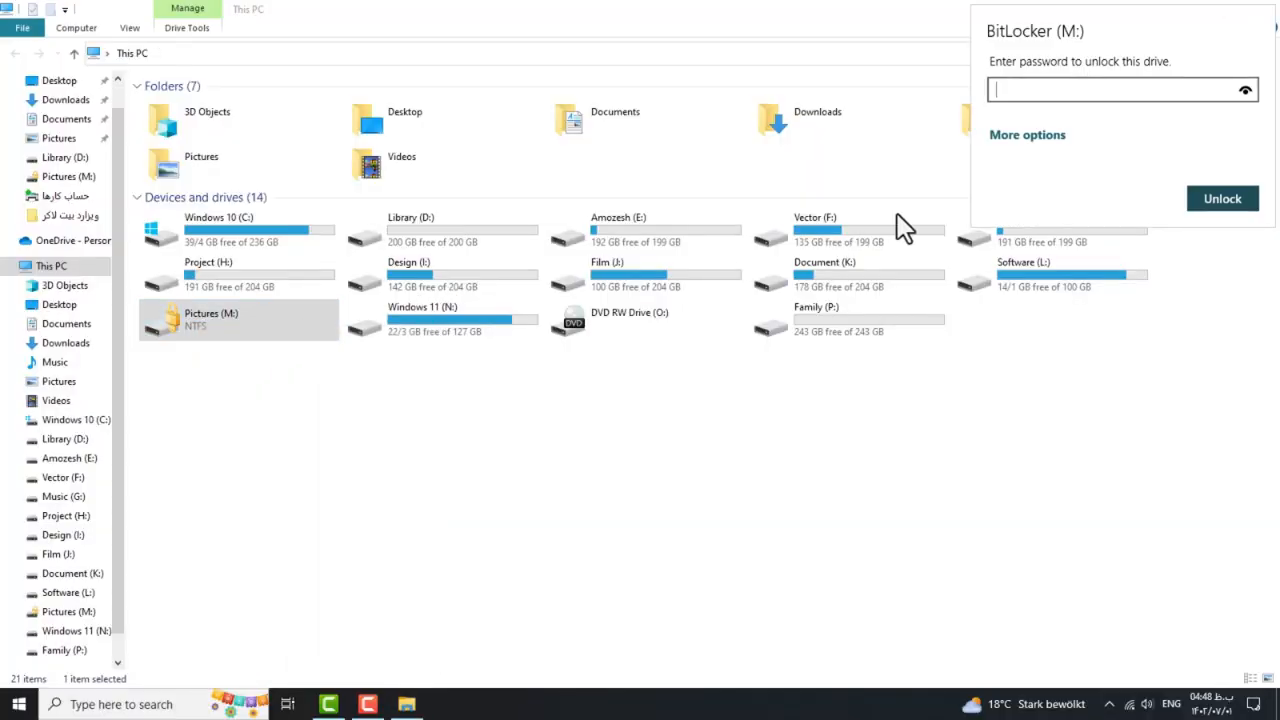
# Unlock Pictures (M:) with the drive password and open its New folder.
pyautogui.write('12345678')
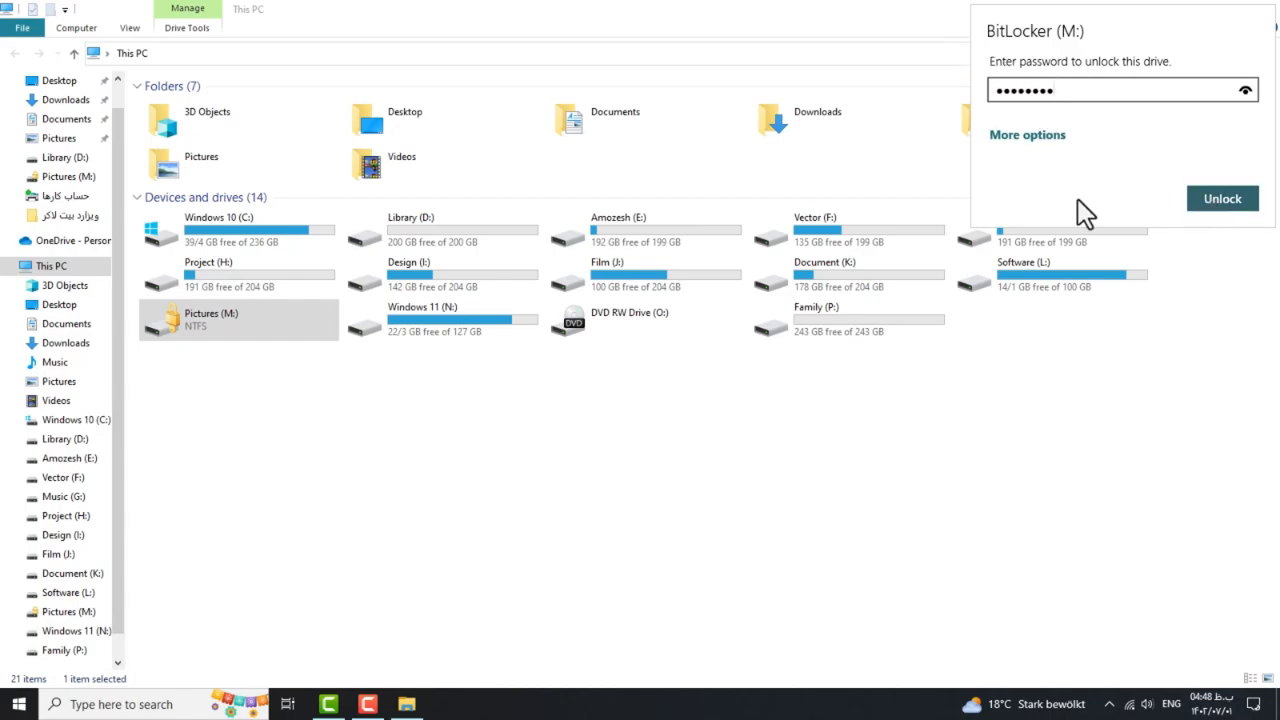
pyautogui.click(1209, 199)
pyautogui.doubleClick(178, 333)
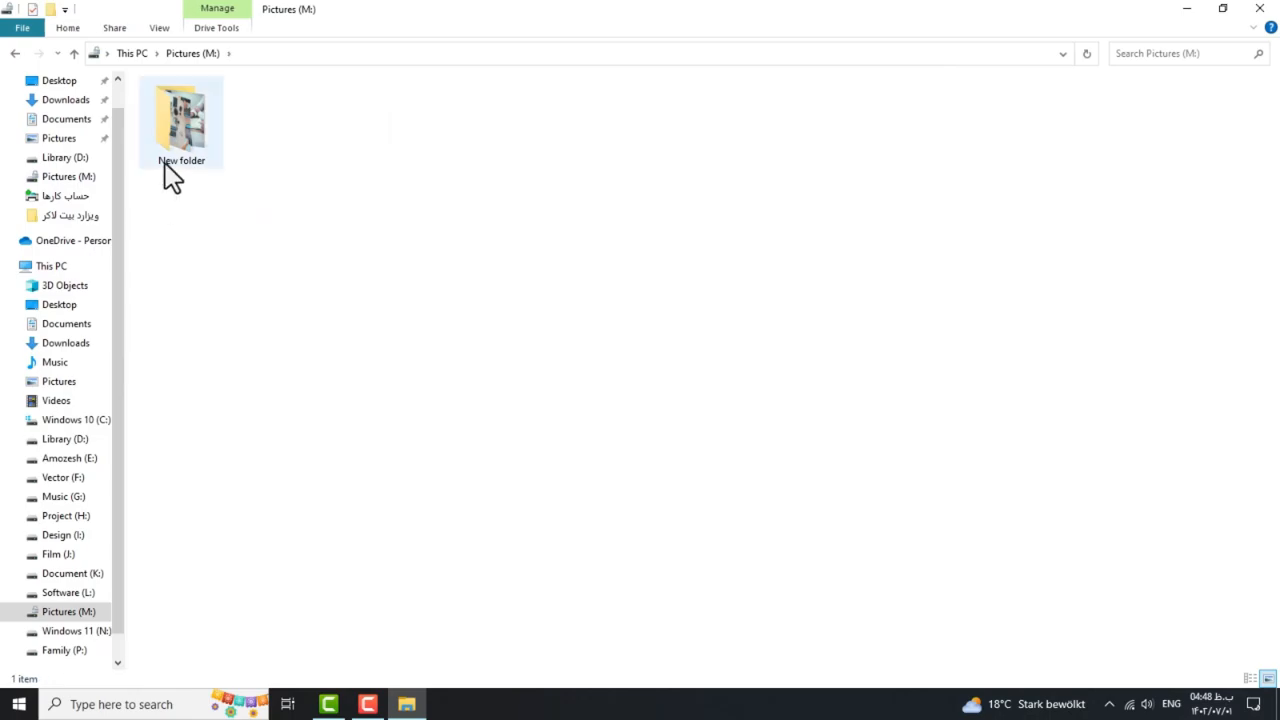
pyautogui.doubleClick(166, 168)
# Go back to the This PC drive list and close File Explorer.
pyautogui.click(15, 53)
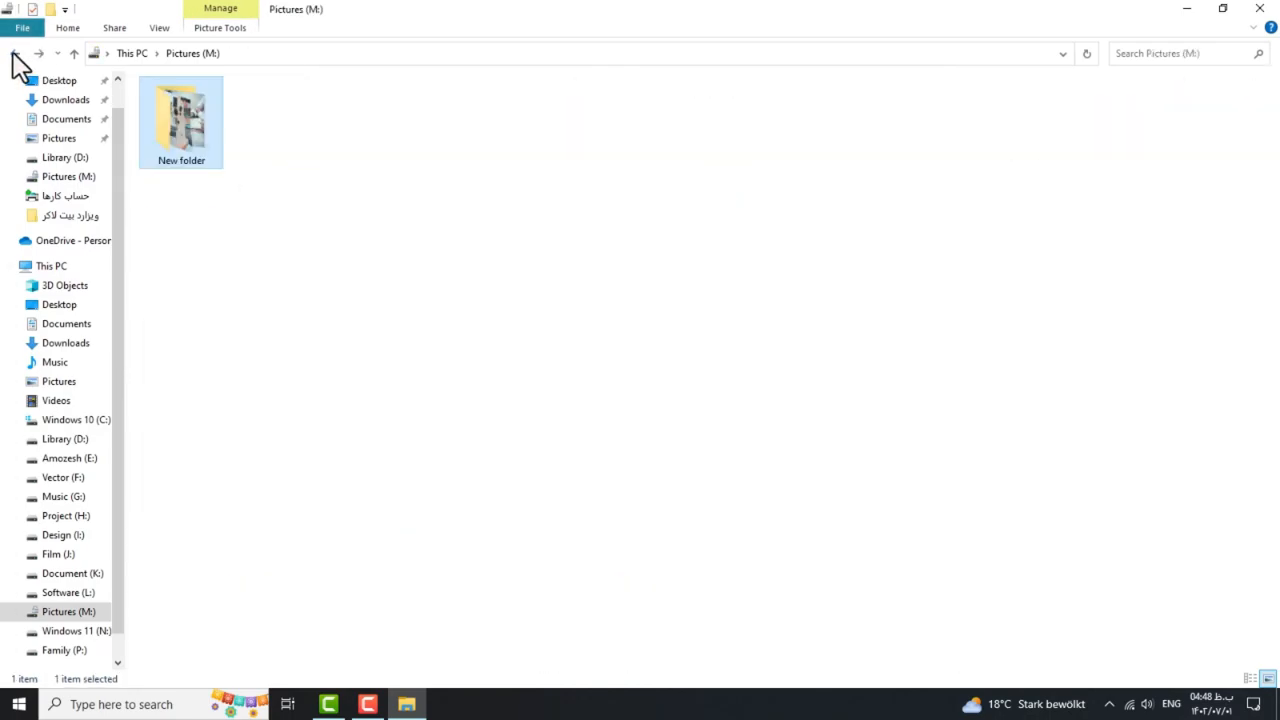
pyautogui.click(15, 53)
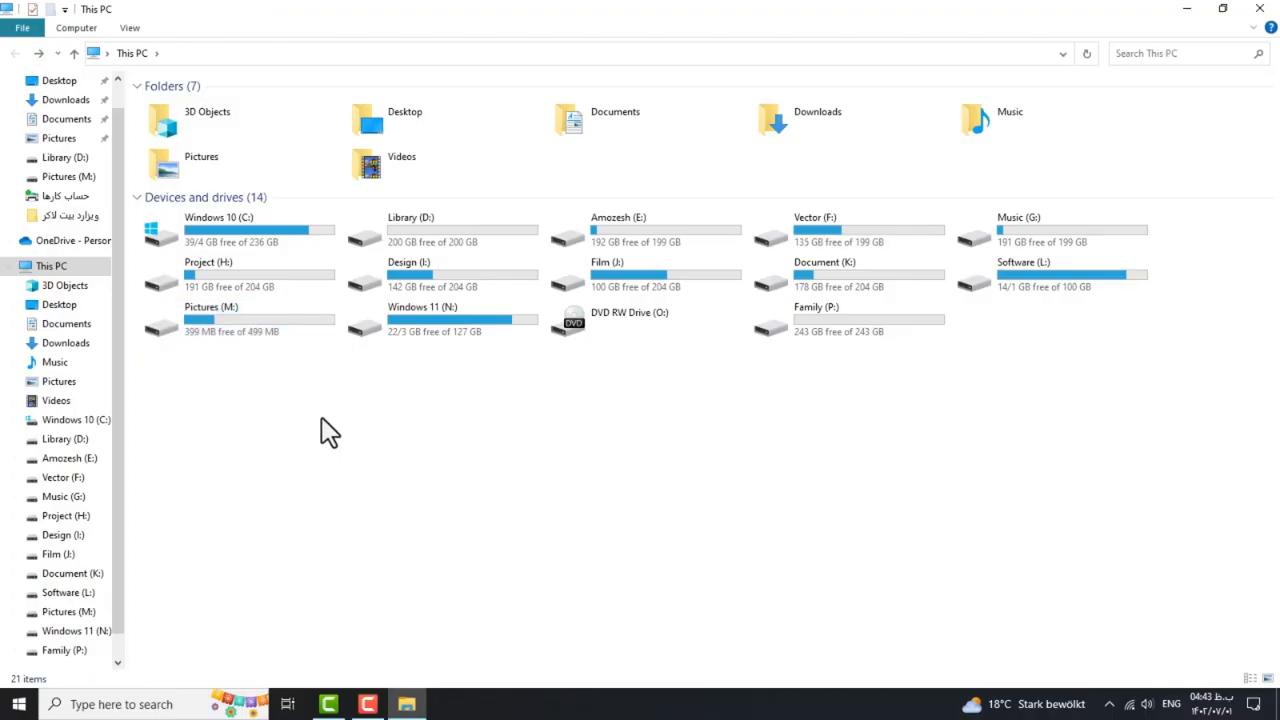
pyautogui.click(1260, 12)
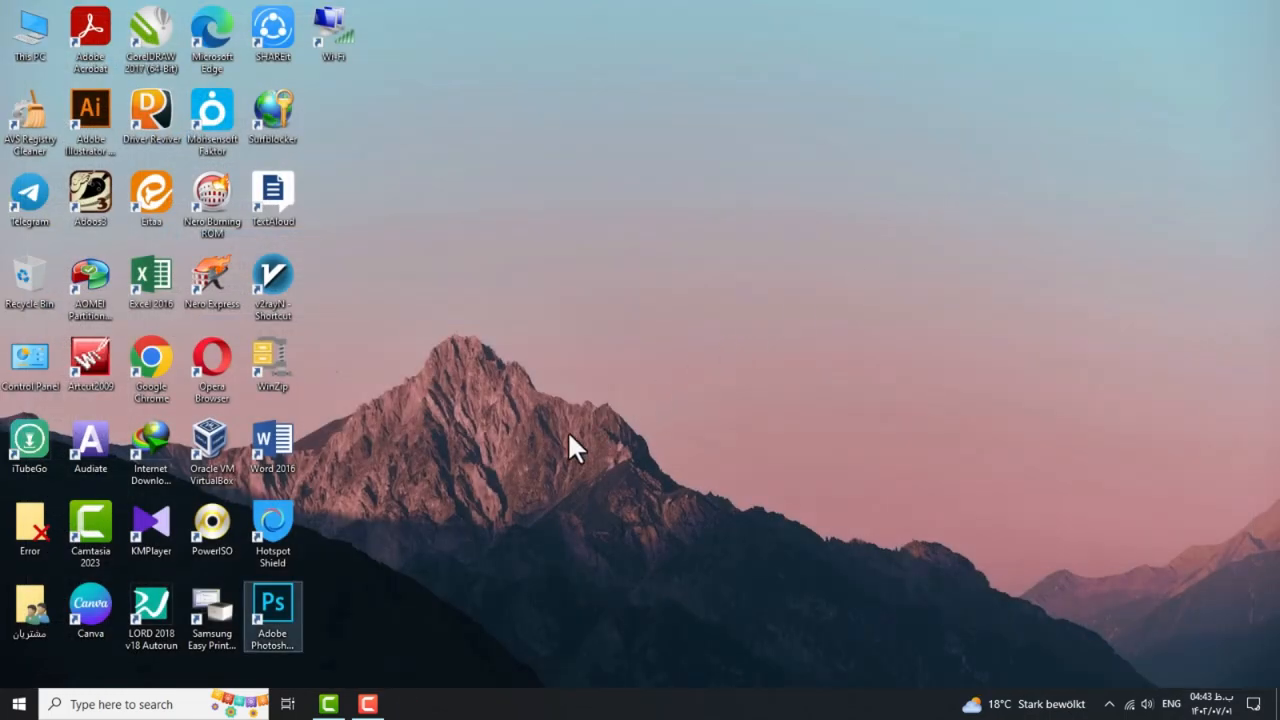
# Search 'manage bitlocker' to open BitLocker Drive Encryption, then expand the Pictures (M:) entry.
pyautogui.click(108, 704)
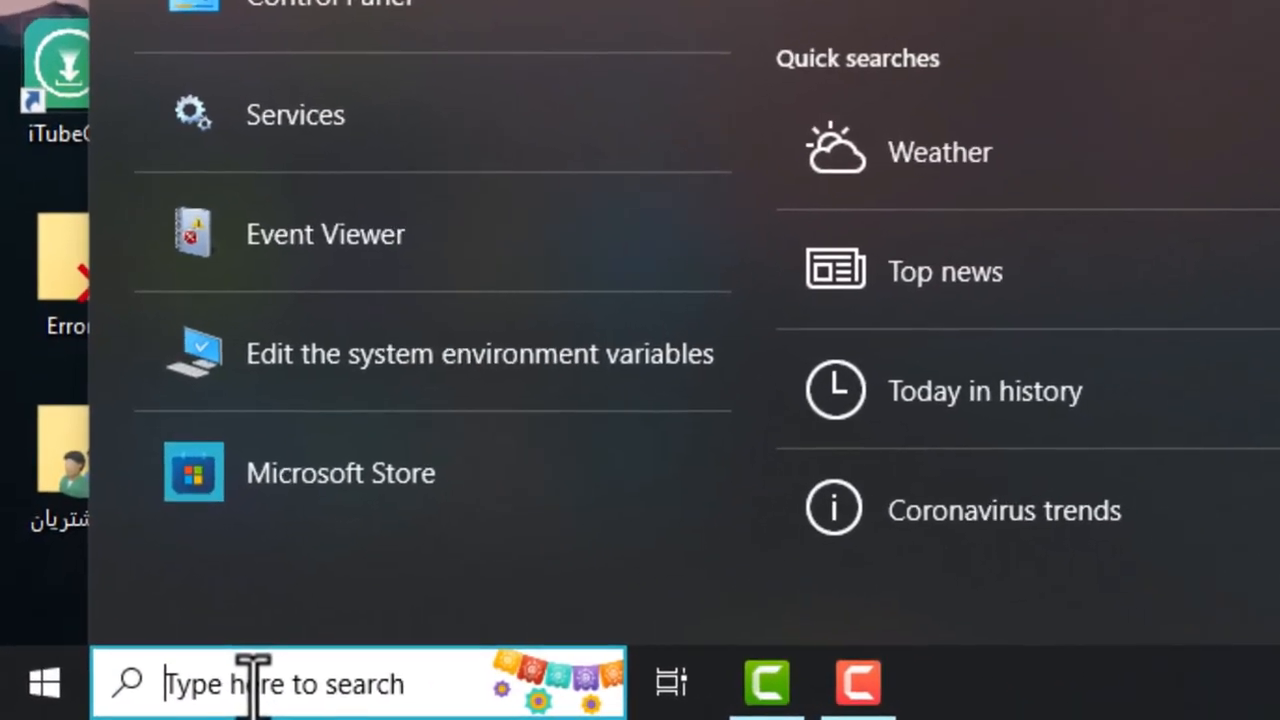
pyautogui.write('ma')
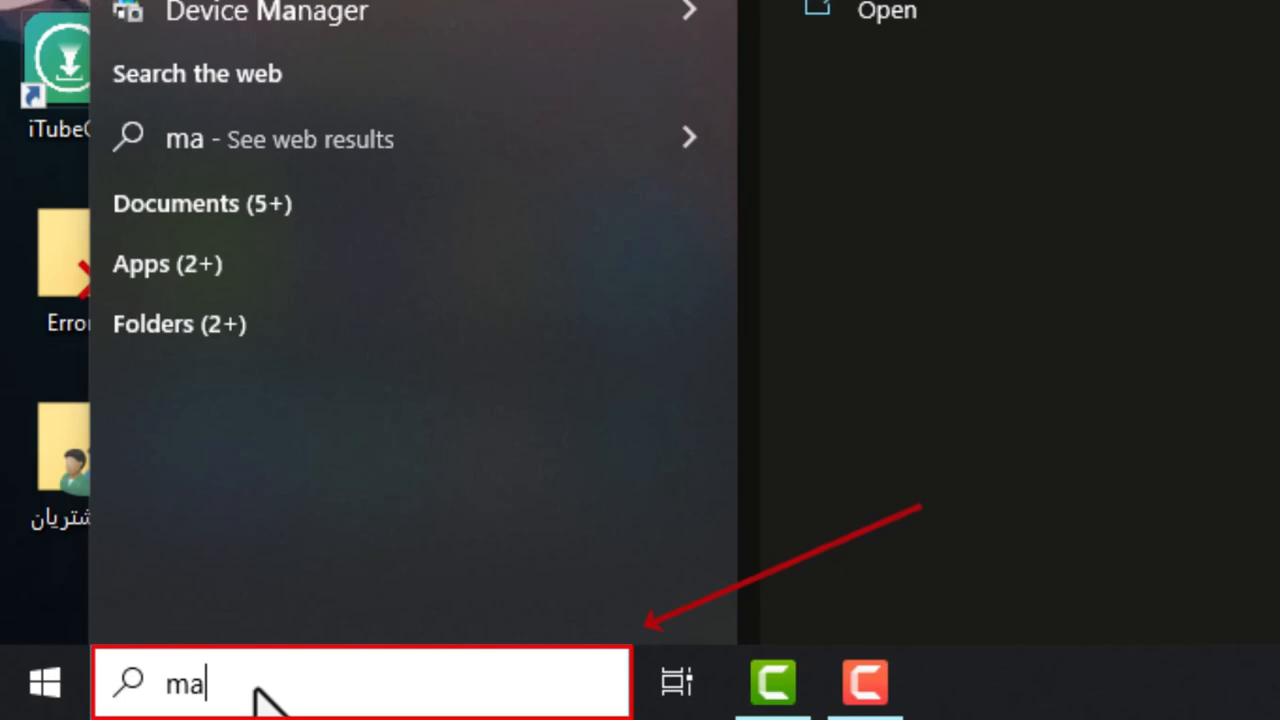
pyautogui.write('nage b')
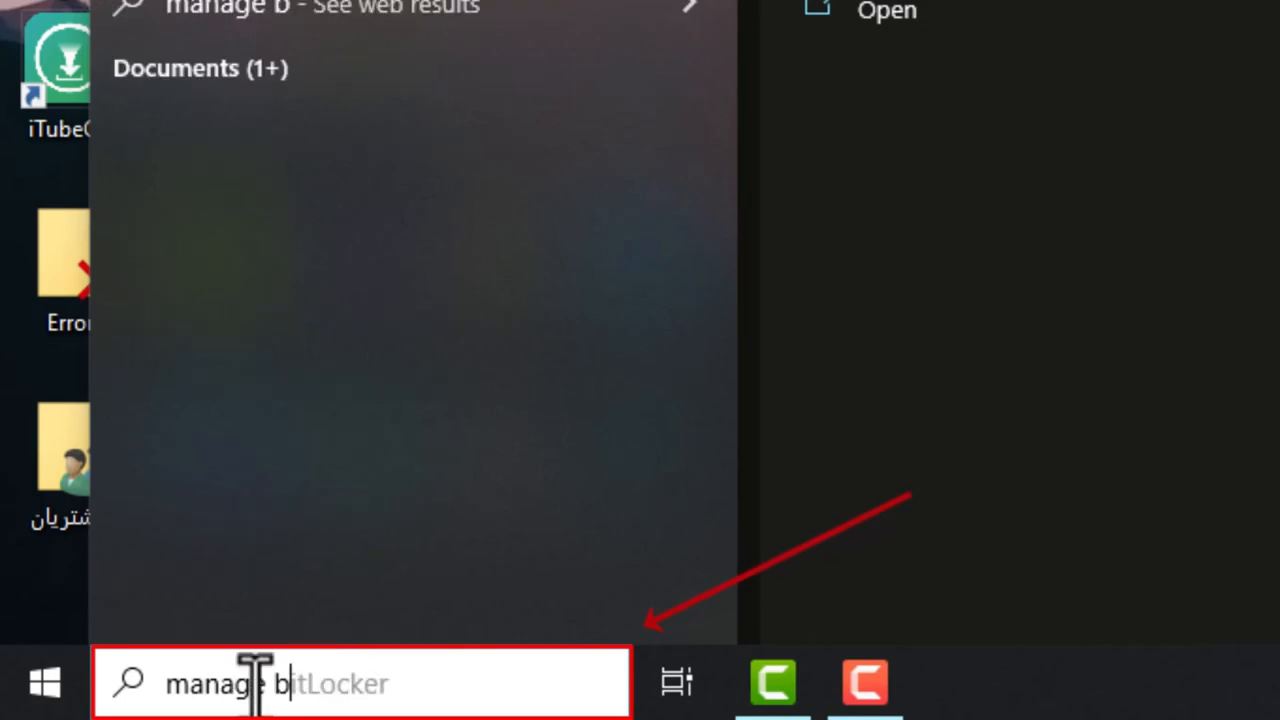
pyautogui.write('itloc')
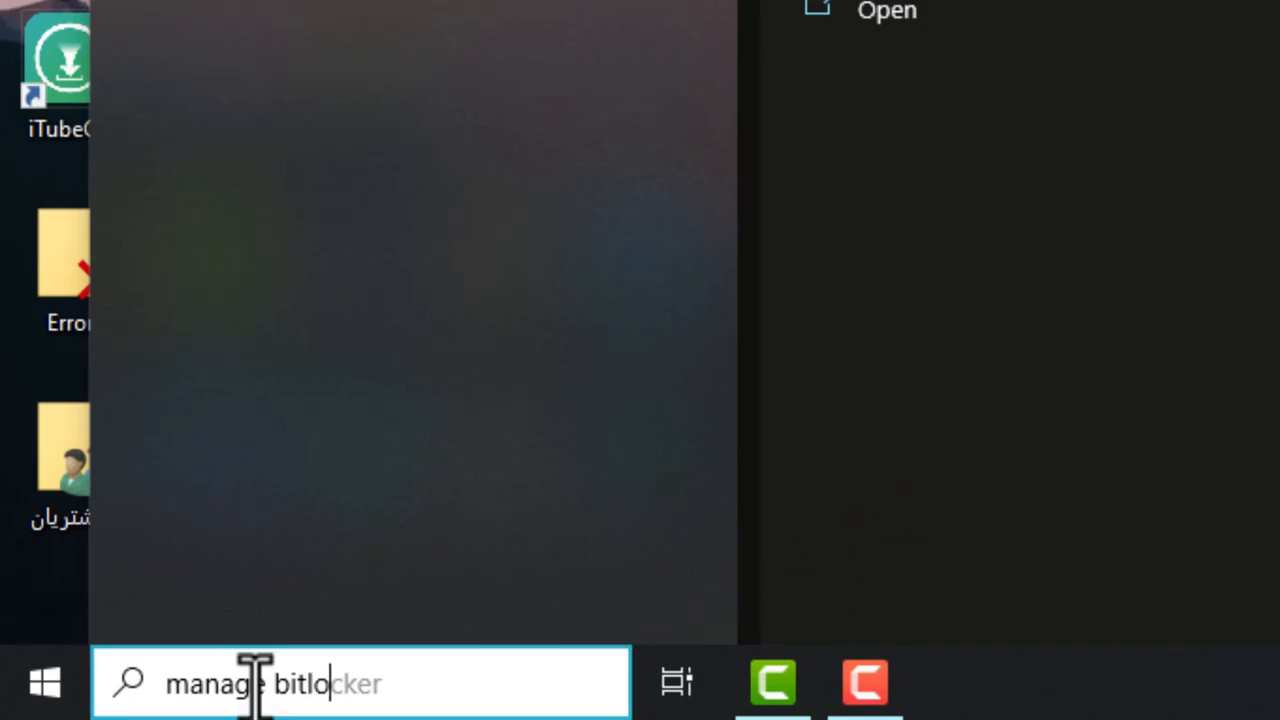
pyautogui.write('ker')
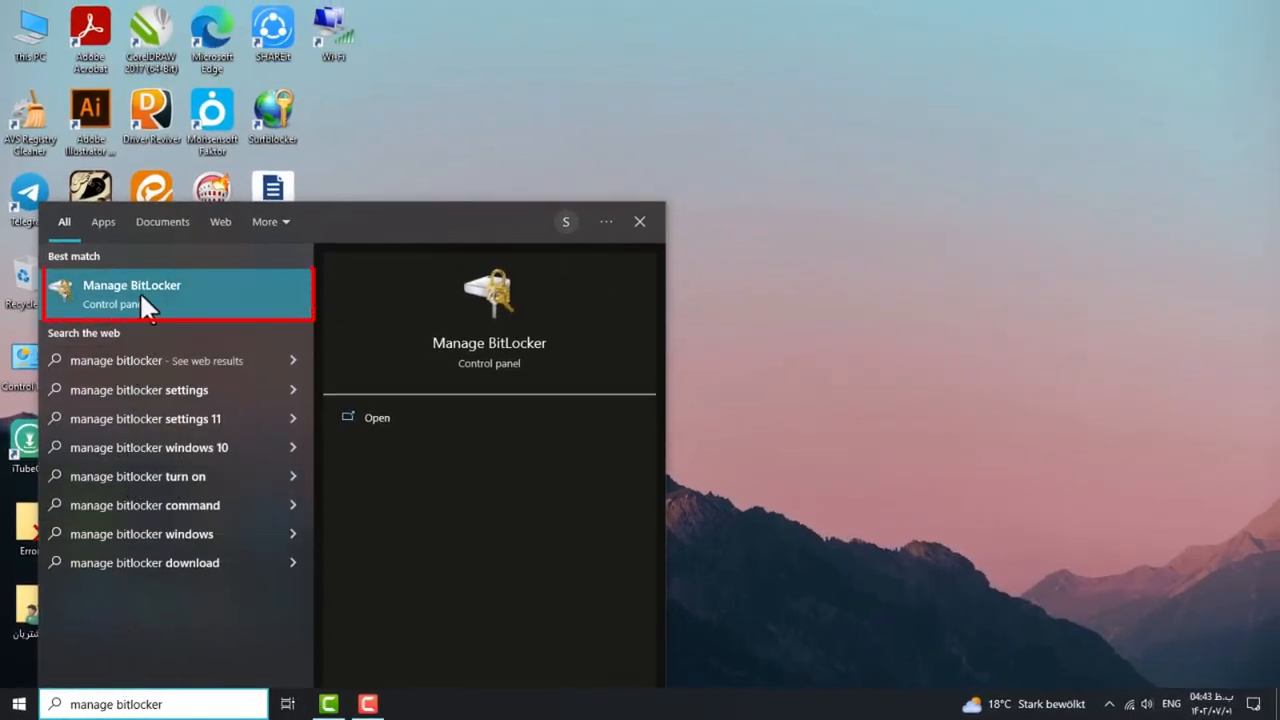
pyautogui.click(139, 291)
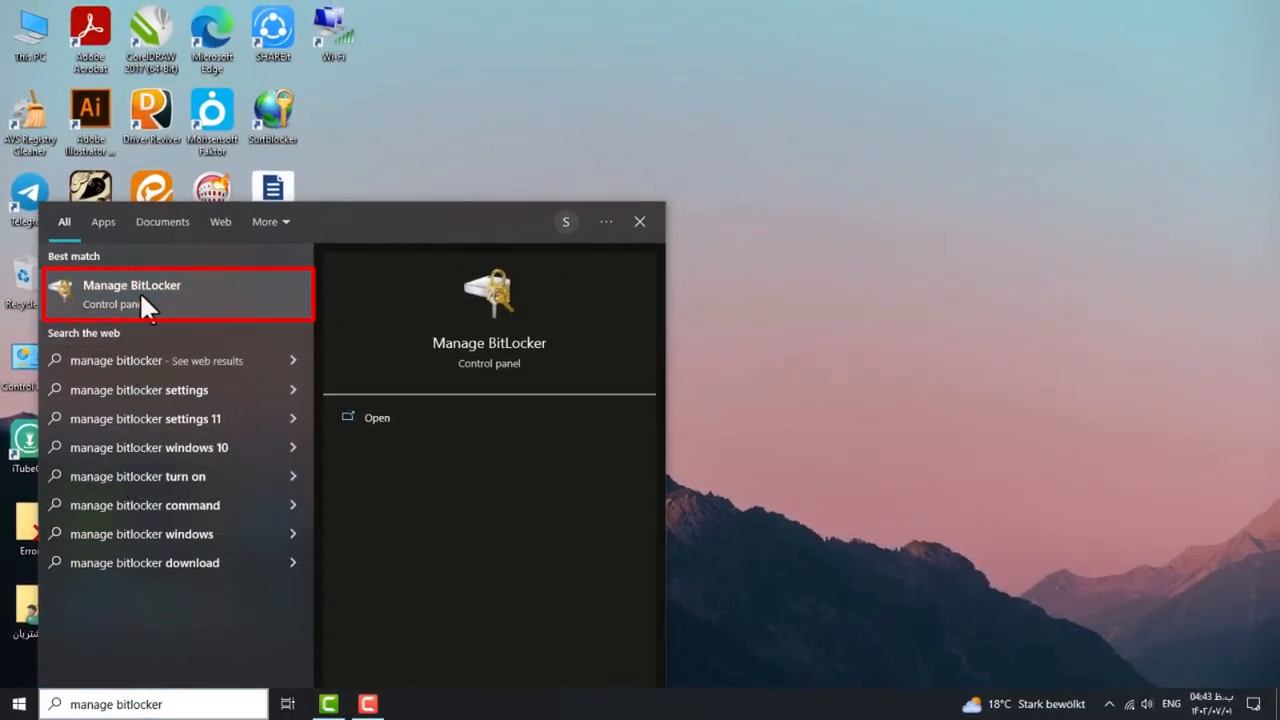
pyautogui.click(640, 222)
pyautogui.scroll(-2, 957, 403)
pyautogui.click(1190, 532)
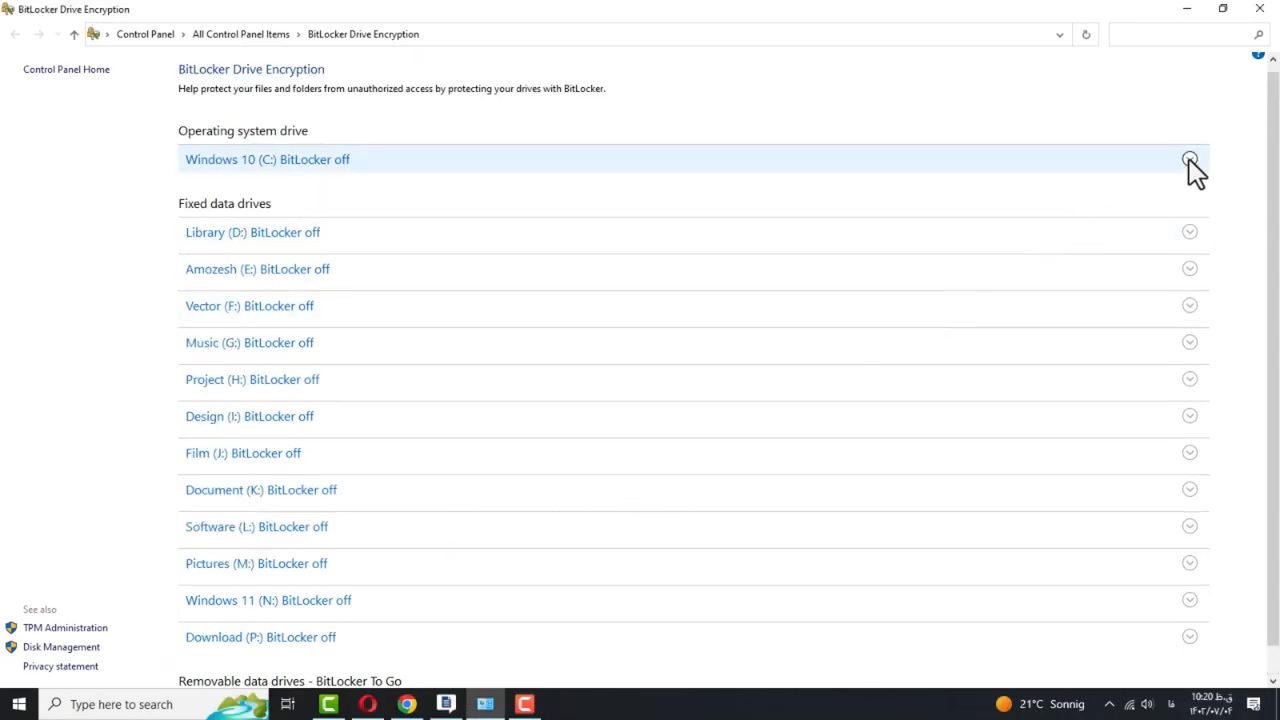
# Turn on BitLocker for Pictures (M:) and tick 'Use a password to unlock the drive'.
pyautogui.click(1190, 162)
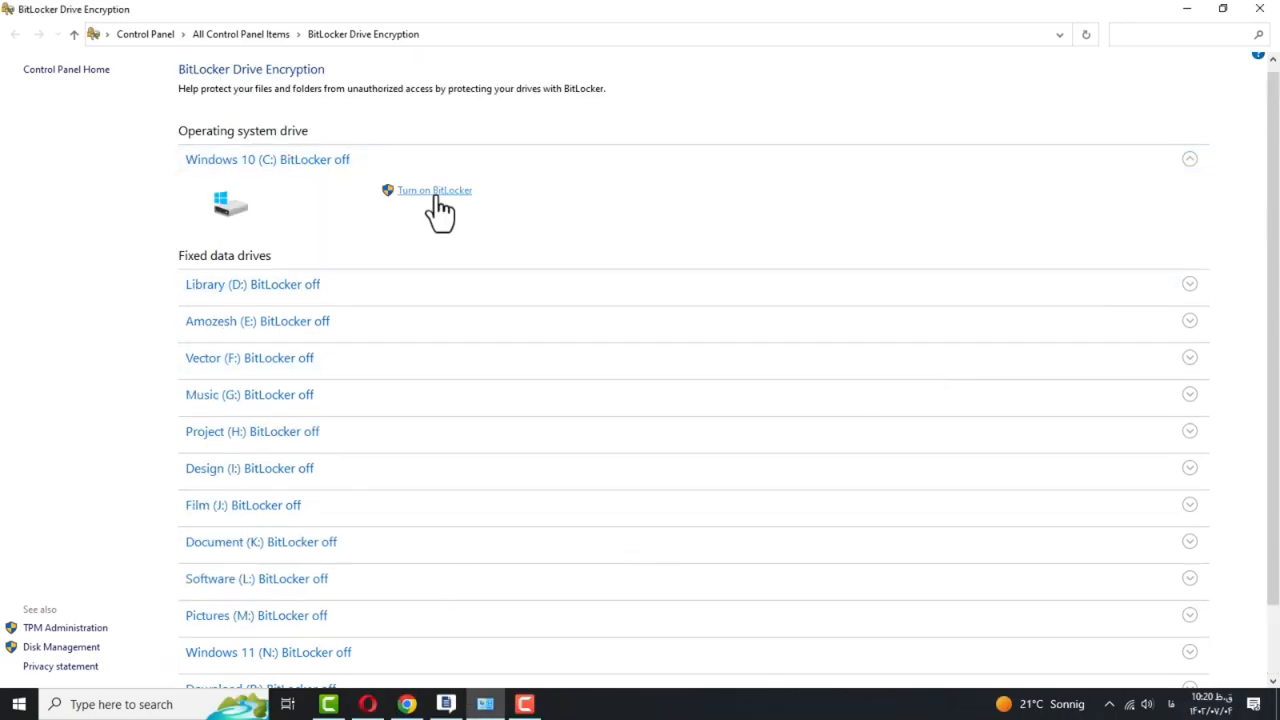
pyautogui.click(1188, 161)
pyautogui.click(1188, 240)
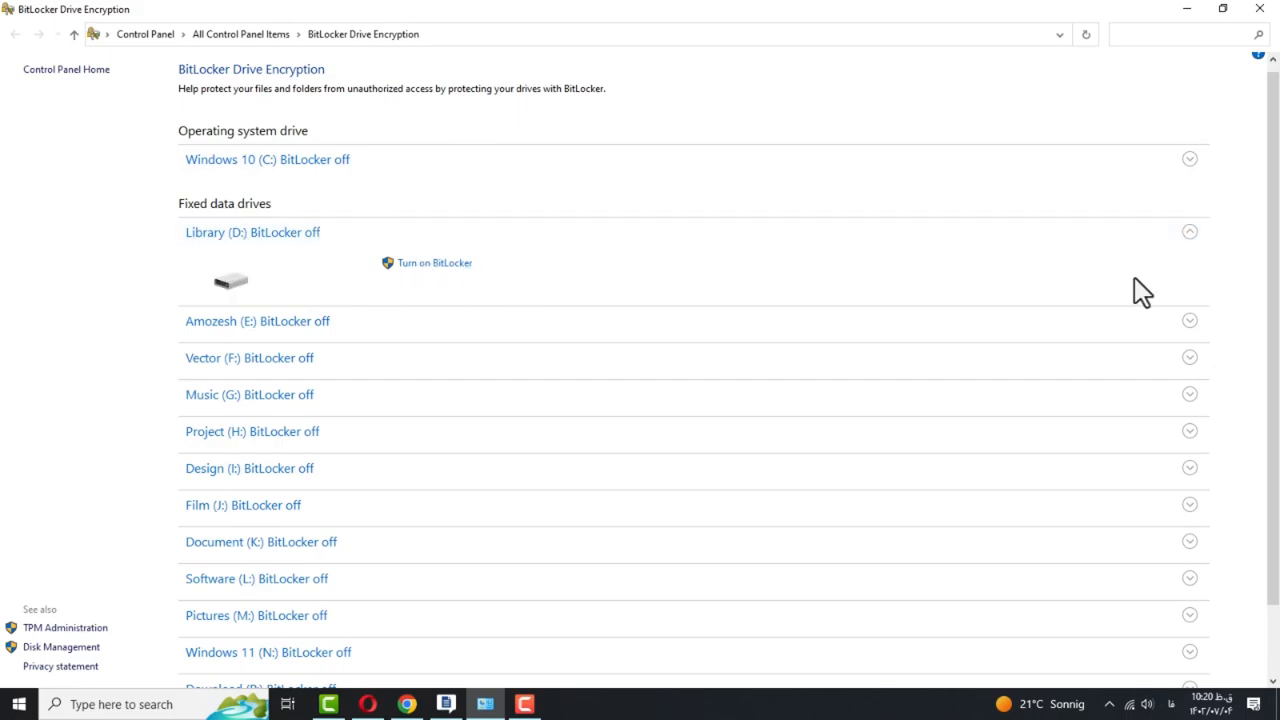
pyautogui.click(1190, 232)
pyautogui.click(1192, 272)
pyautogui.click(1192, 272)
pyautogui.click(1190, 306)
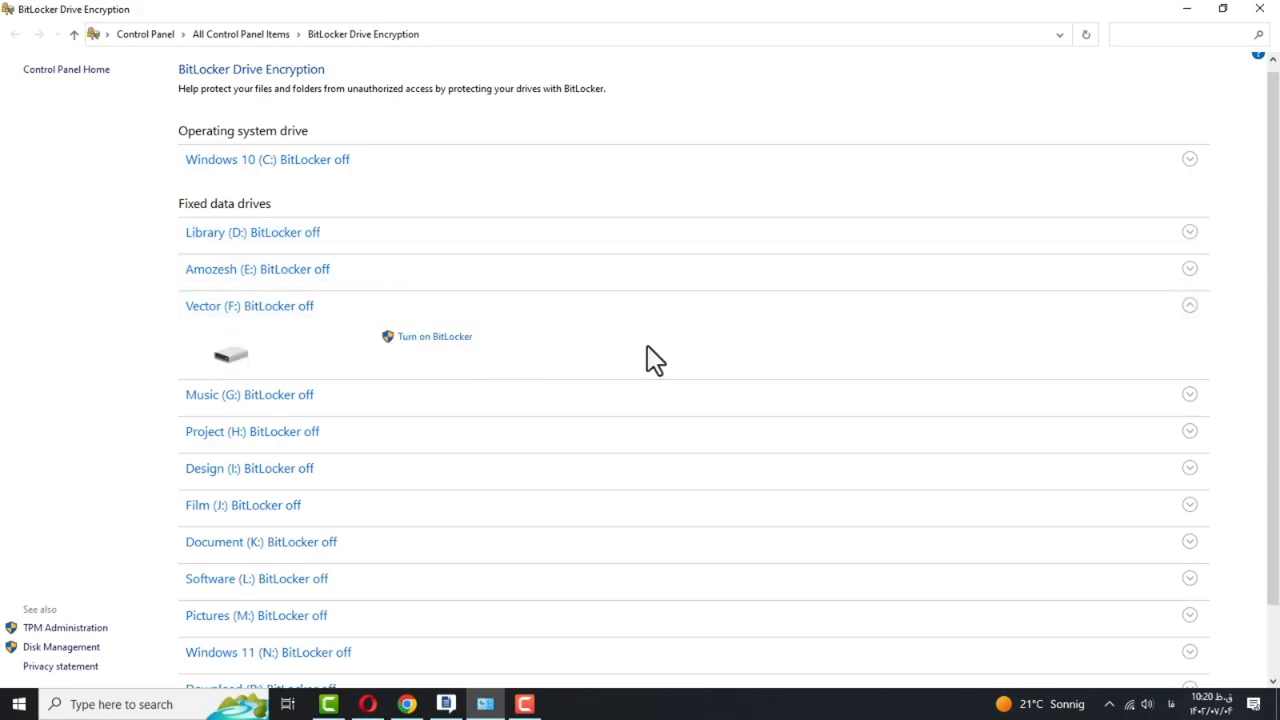
pyautogui.click(511, 347)
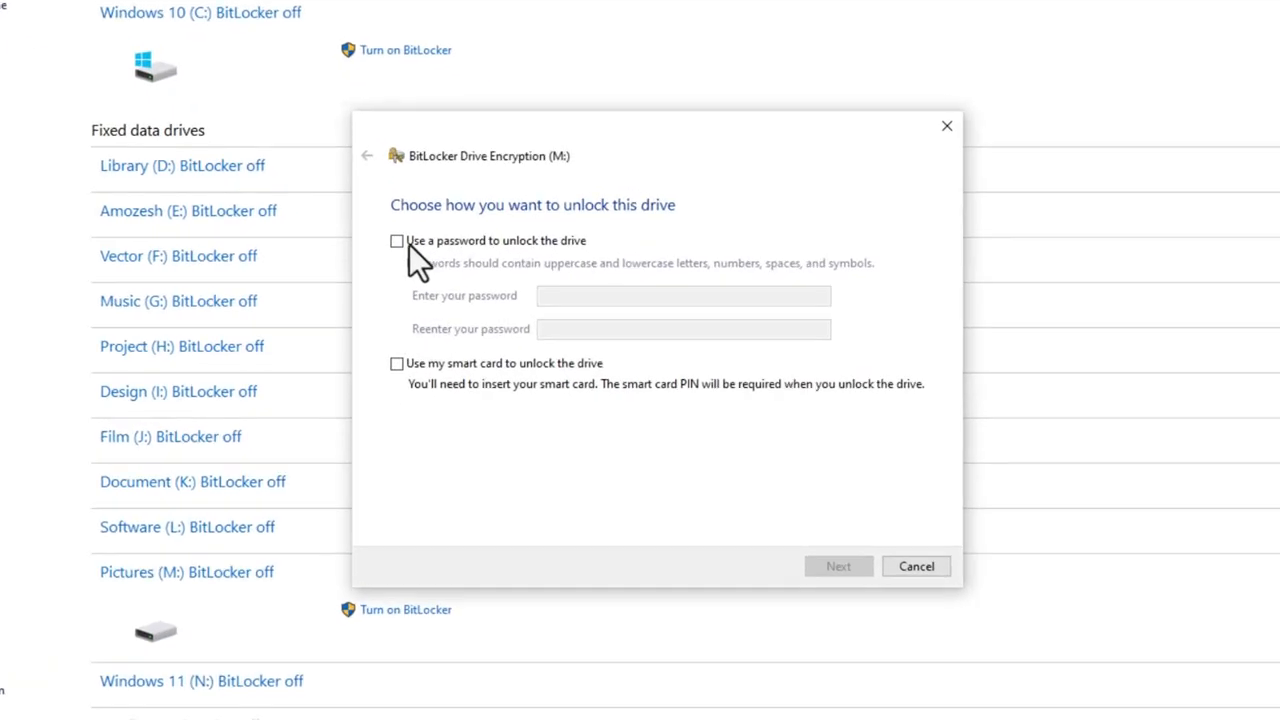
pyautogui.click(426, 260)
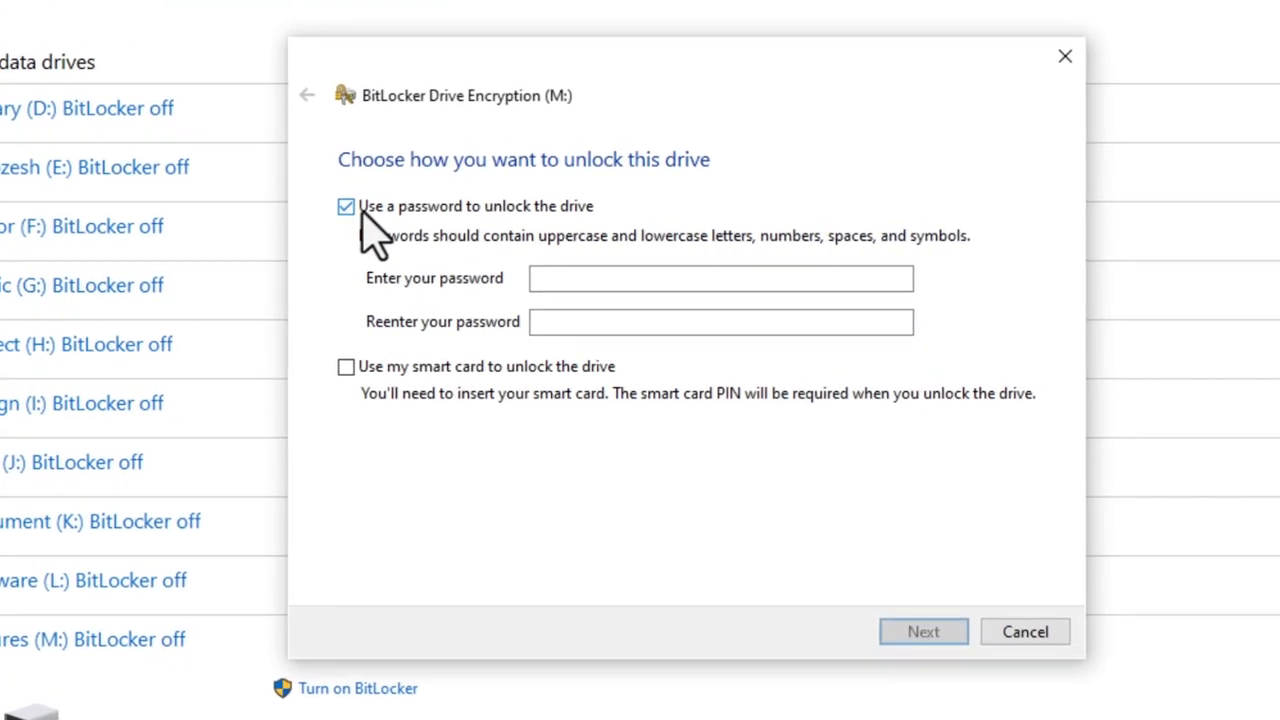
# Enter and confirm a drive password, select the smart card option, and continue to recovery key backup.
pyautogui.click(571, 278)
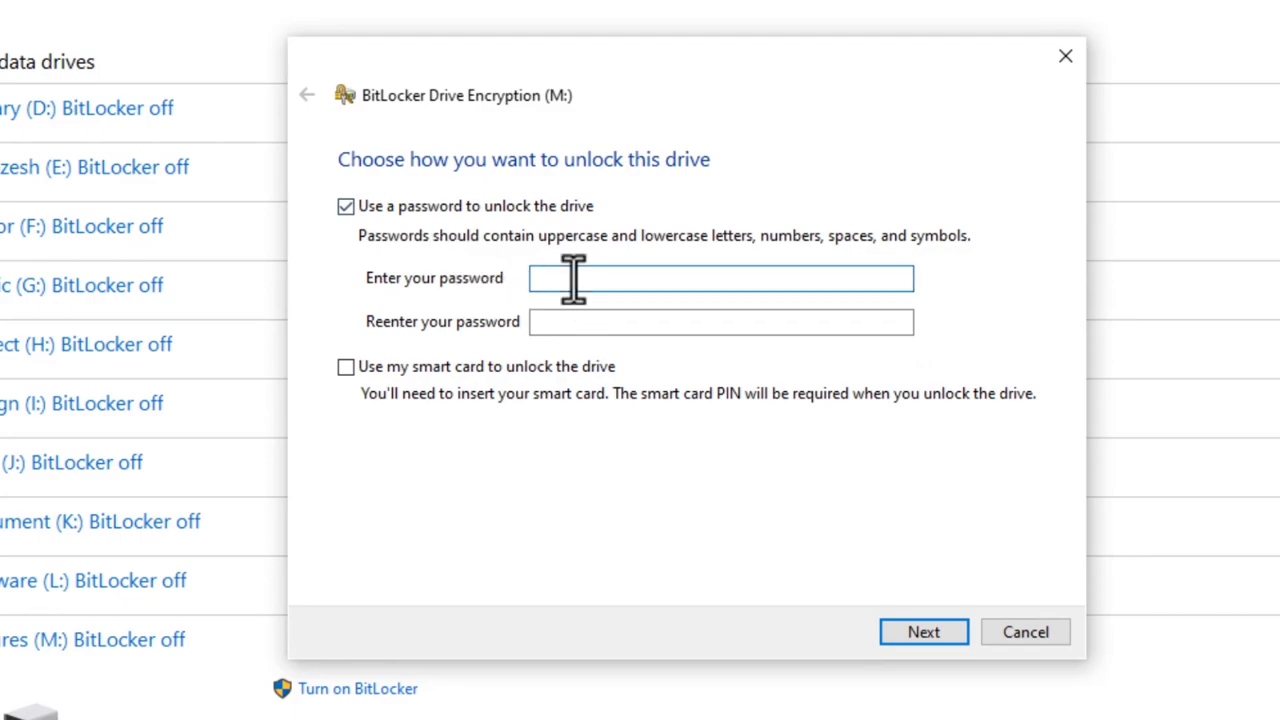
pyautogui.press('capslock')
pyautogui.write('••••••••')
pyautogui.click(549, 321)
pyautogui.write('•')
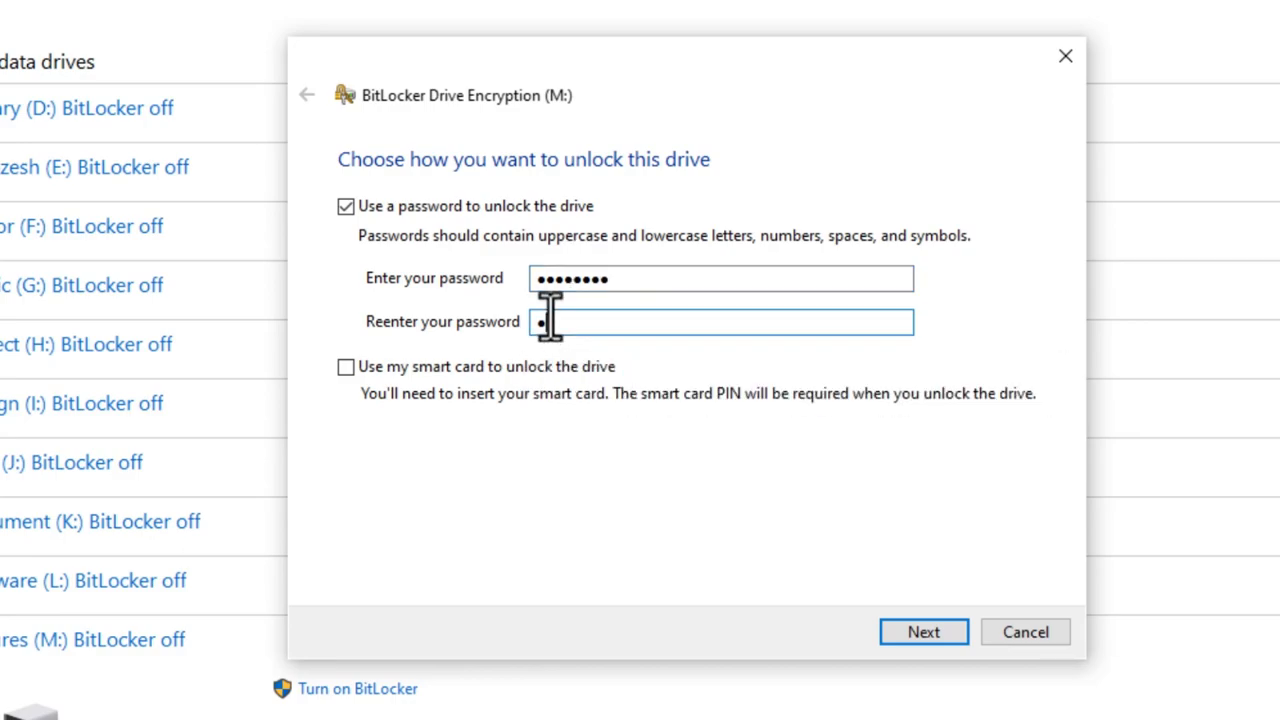
pyautogui.write('•••••••')
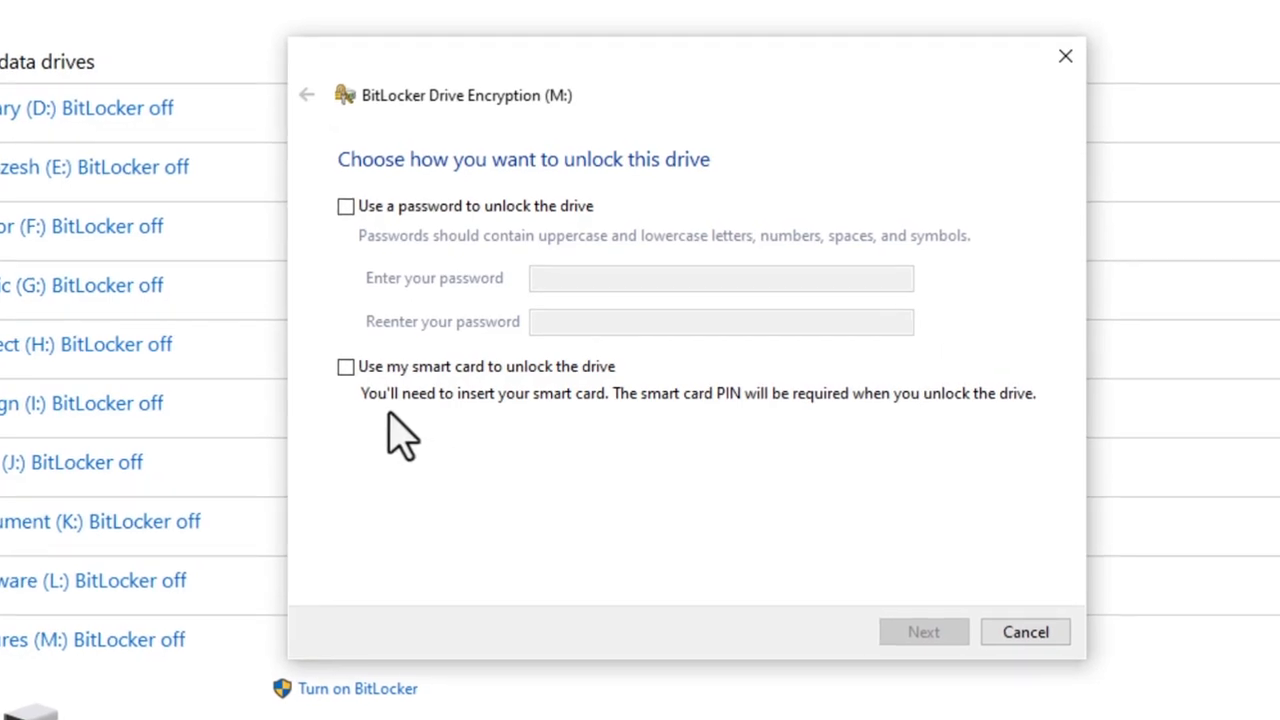
pyautogui.click(346, 372)
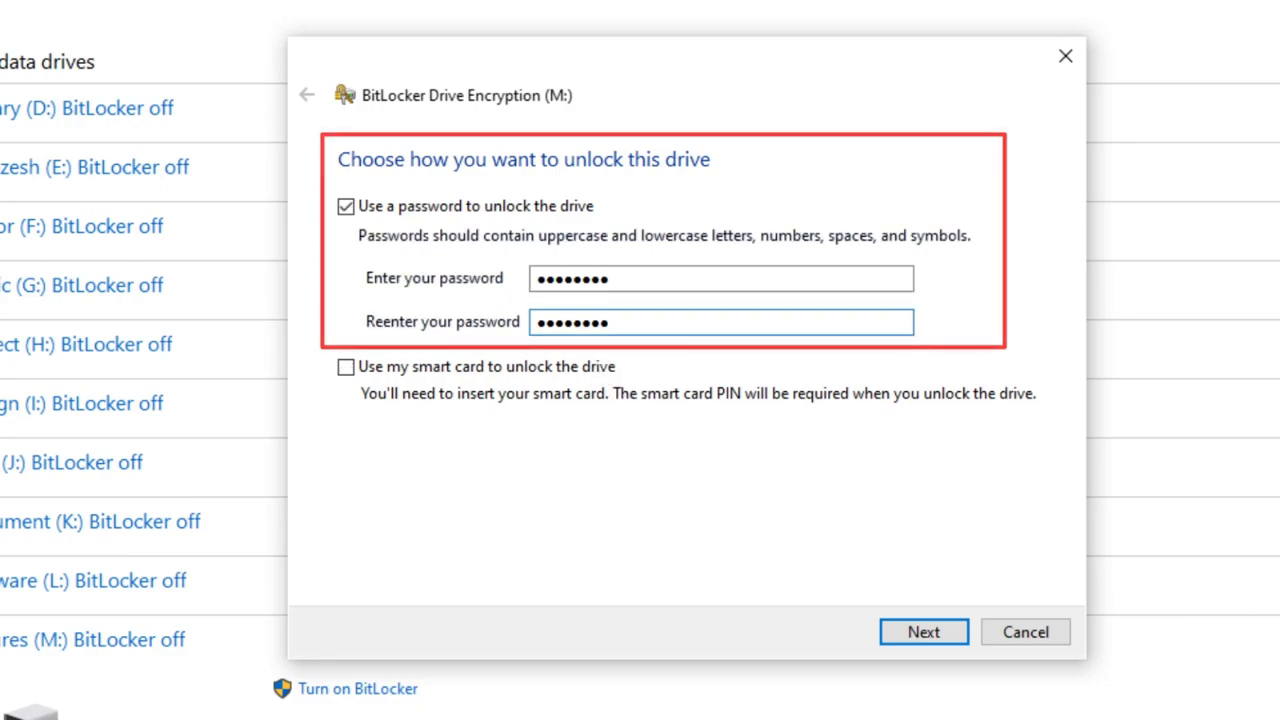
pyautogui.click(909, 634)
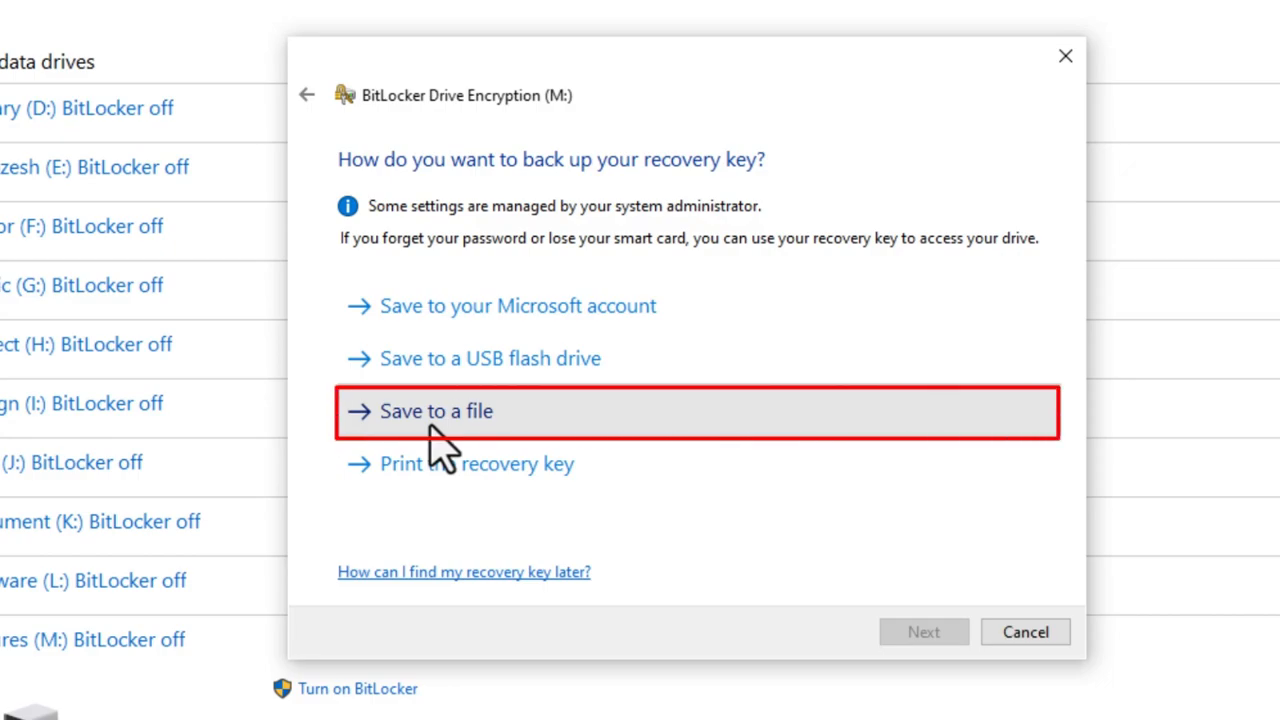
# Save the recovery key as a text file and choose to encrypt the entire drive.
pyautogui.click(436, 424)
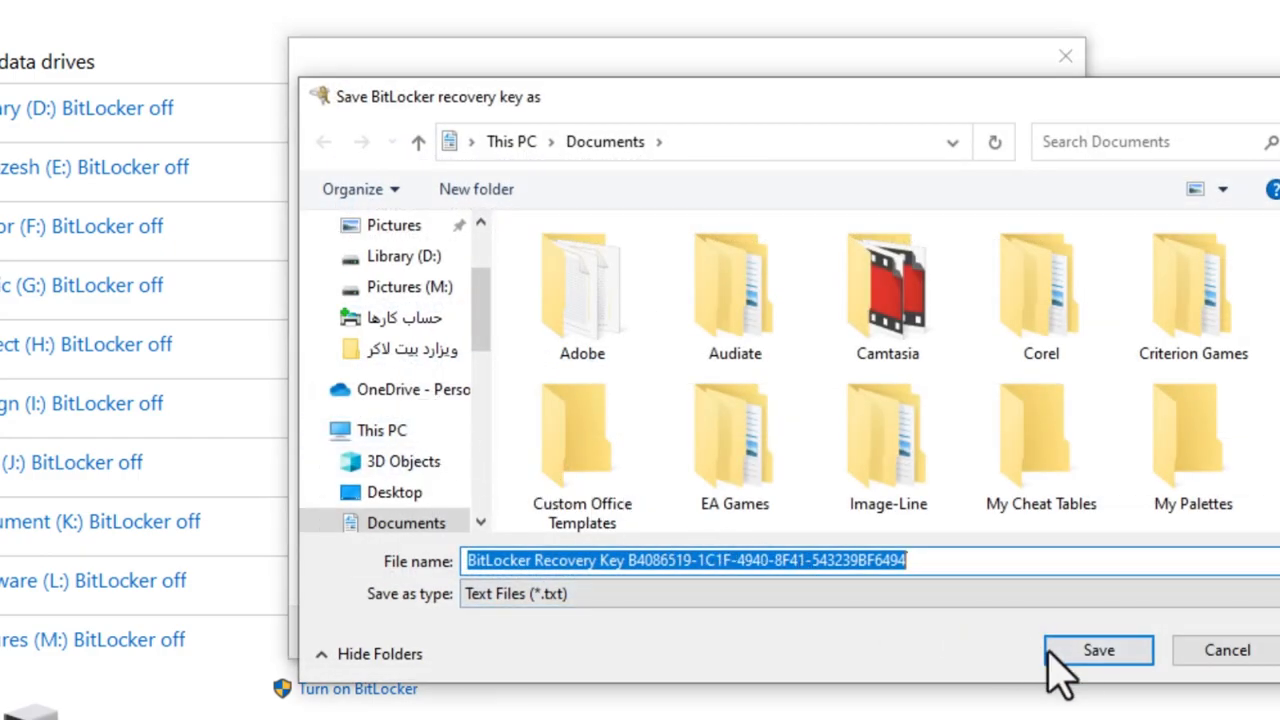
pyautogui.click(1076, 662)
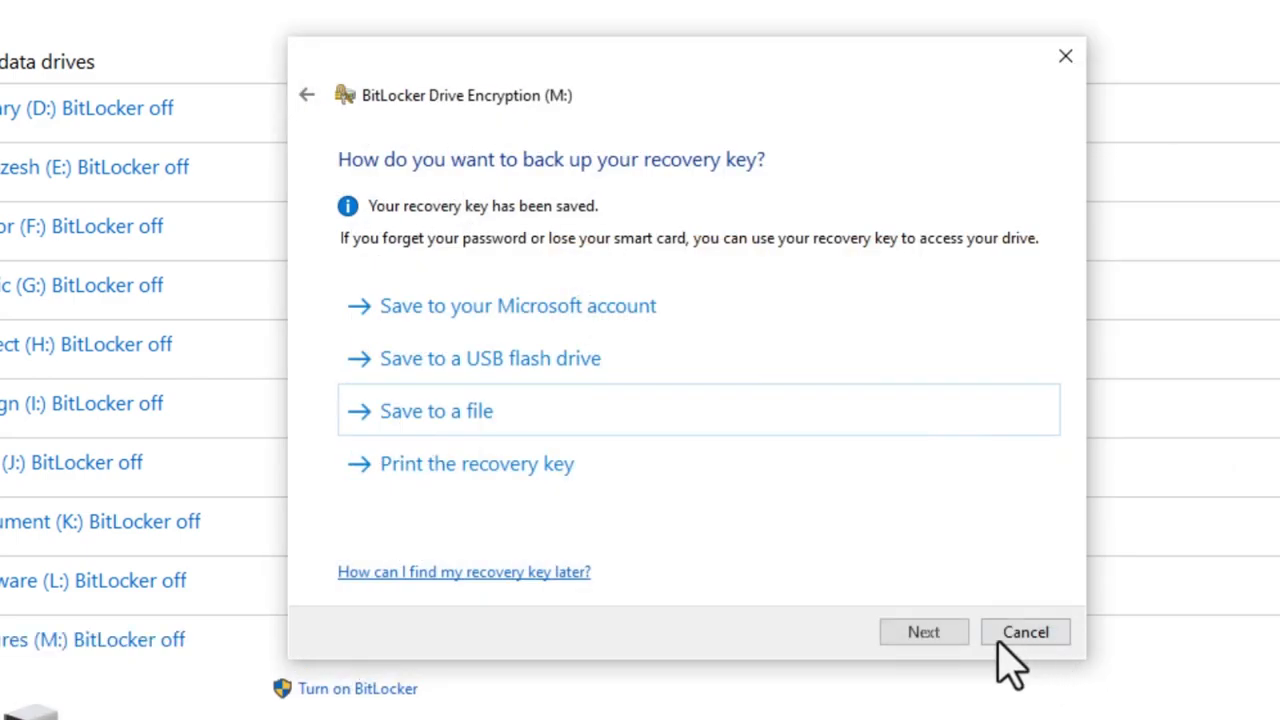
pyautogui.click(924, 632)
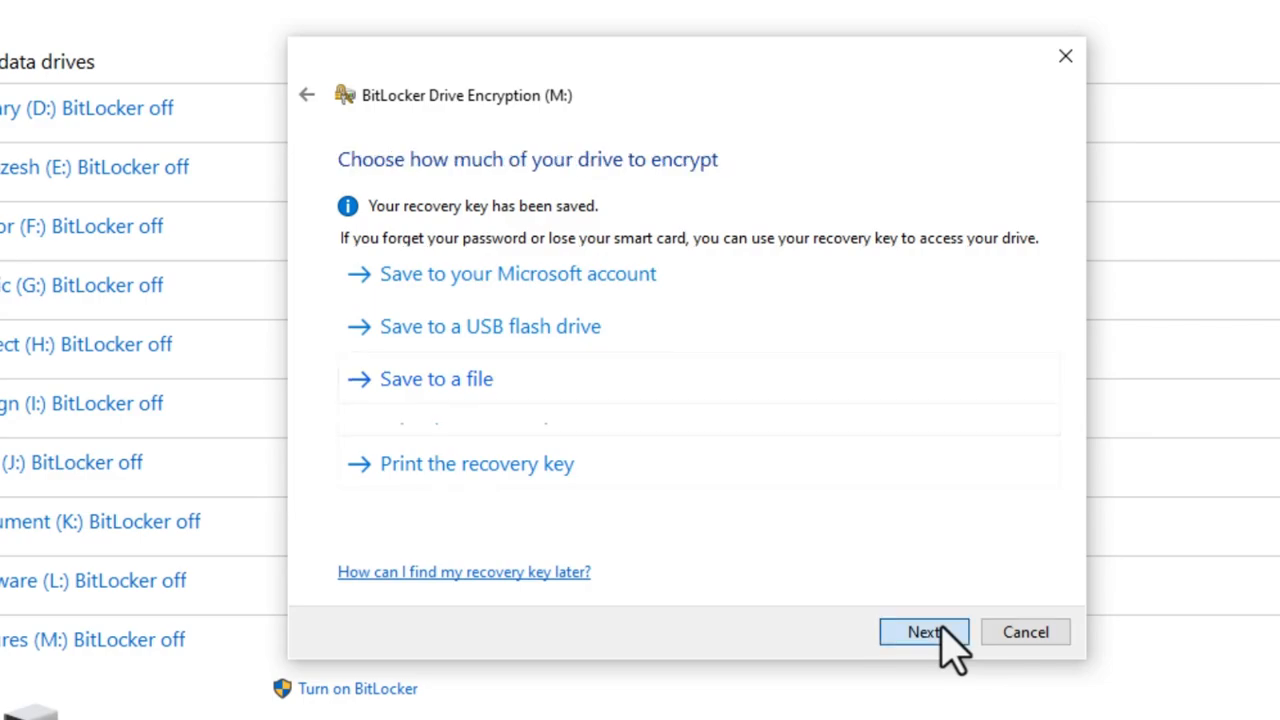
pyautogui.click(346, 386)
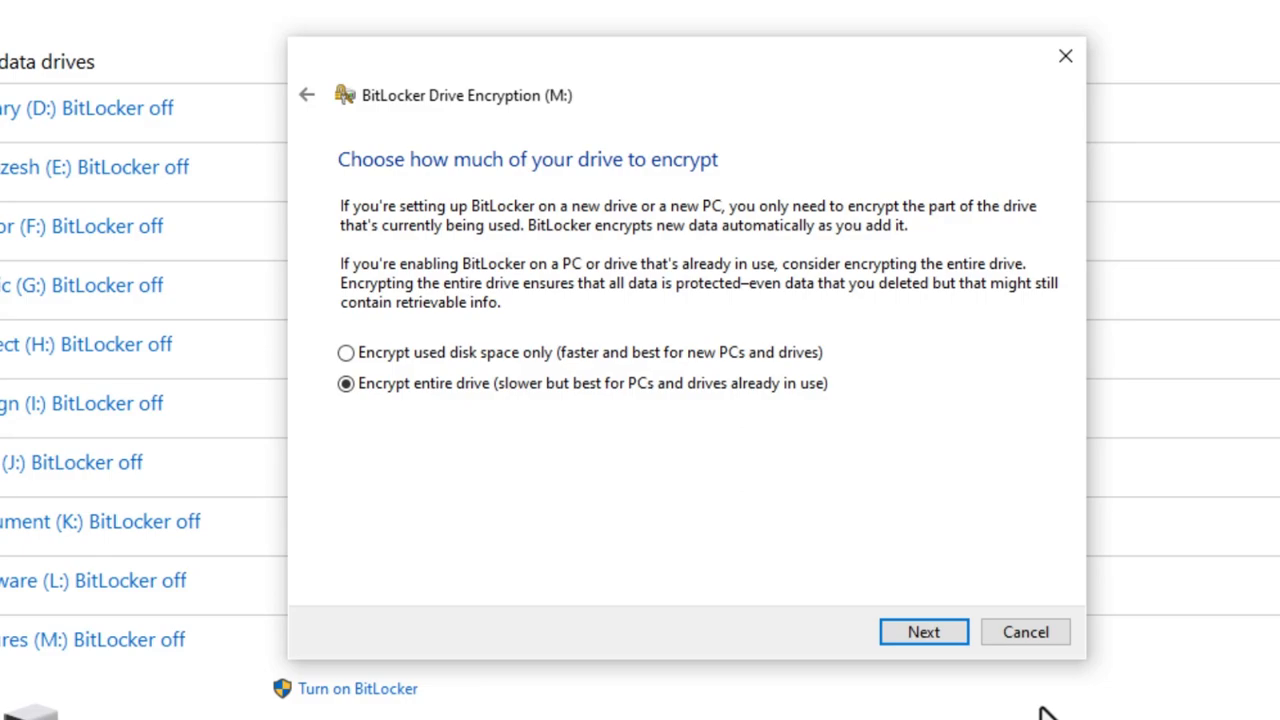
pyautogui.click(928, 640)
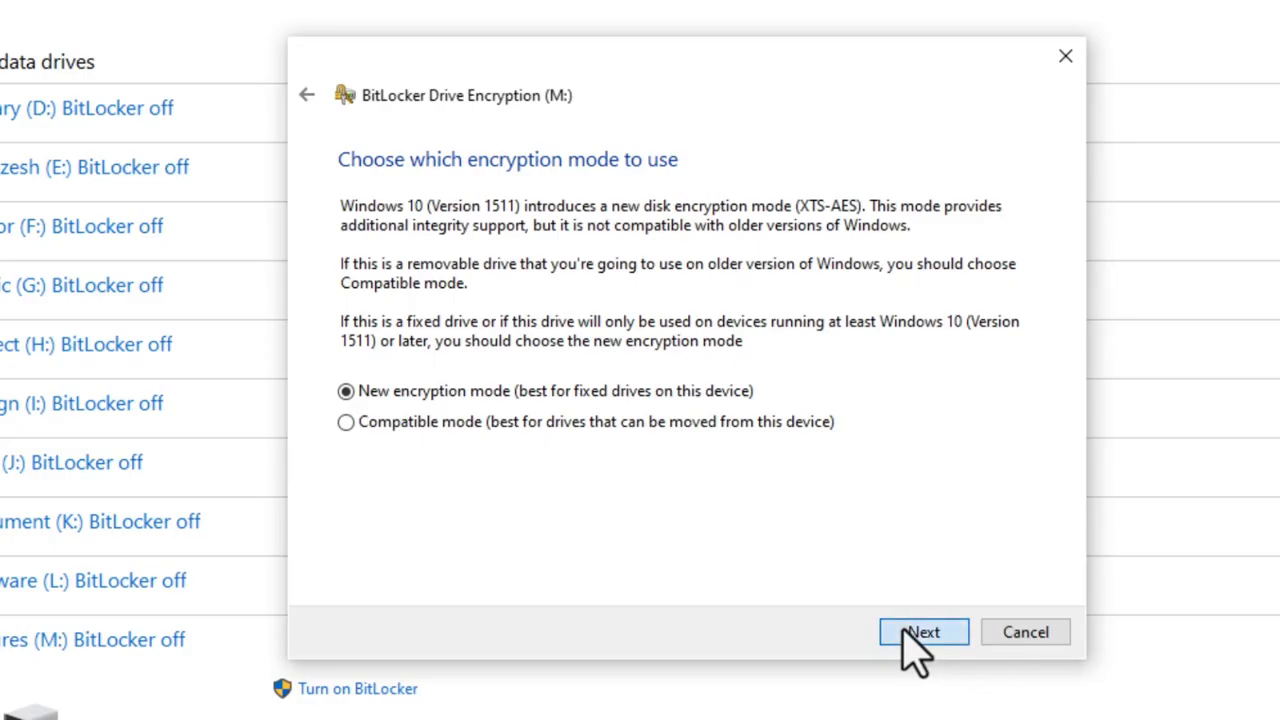
# Start encrypting Pictures (M:), dismiss the completion notice, and close Control Panel.
pyautogui.click(905, 631)
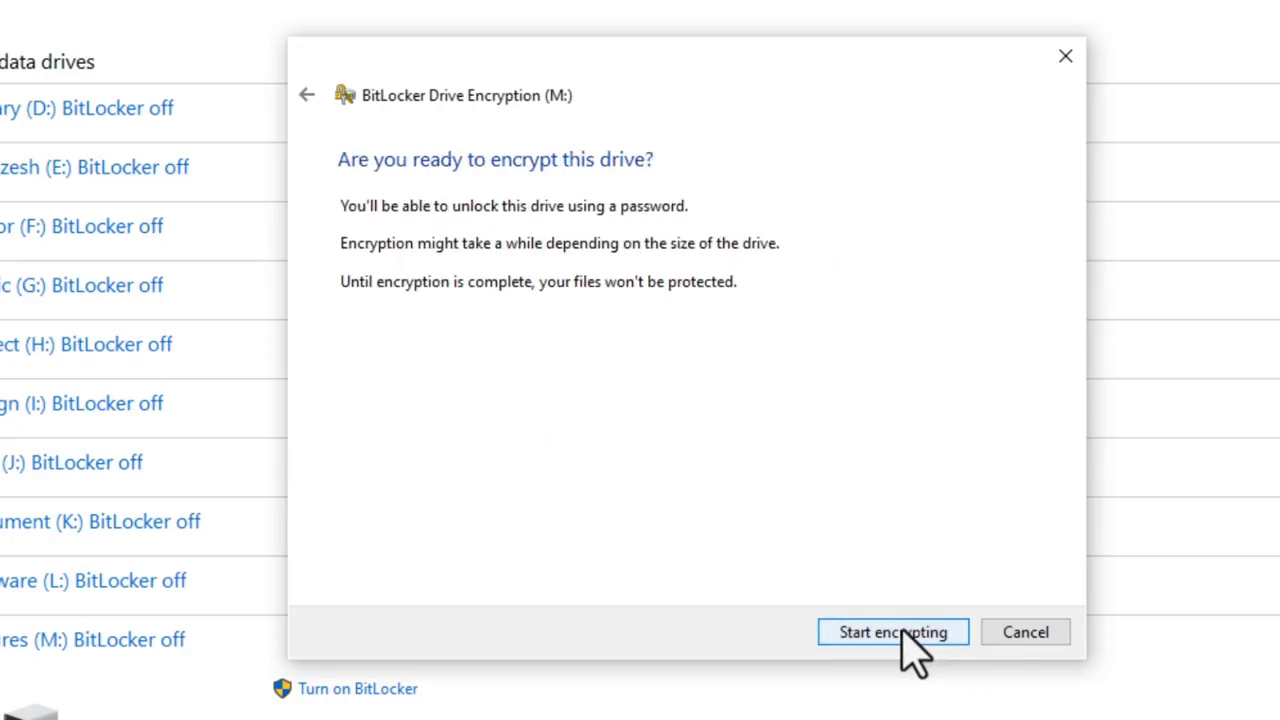
pyautogui.click(895, 635)
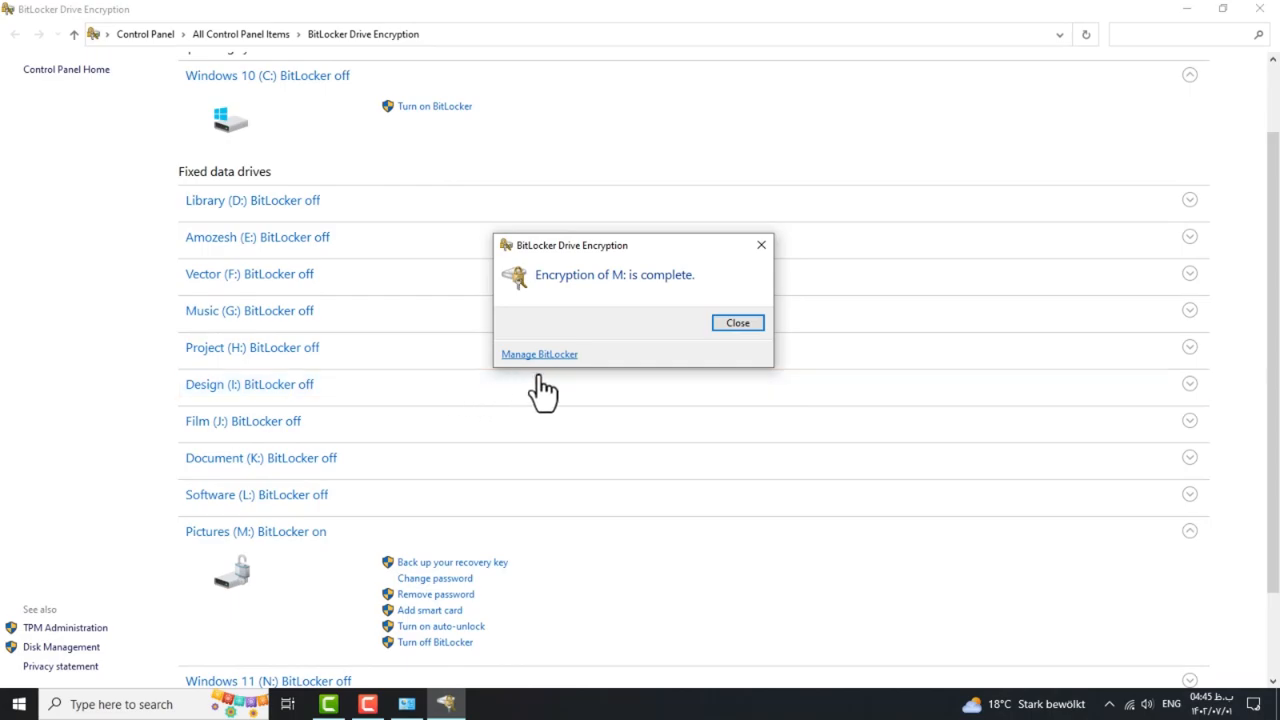
pyautogui.click(738, 323)
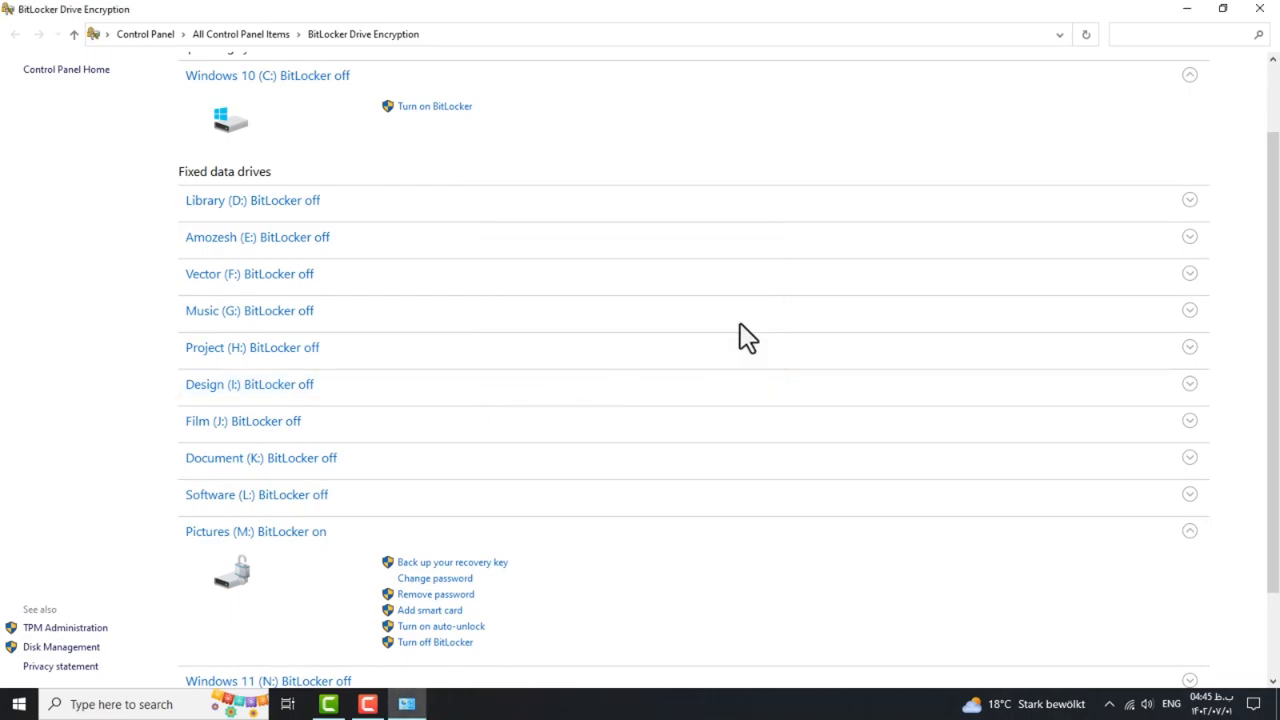
pyautogui.click(1260, 10)
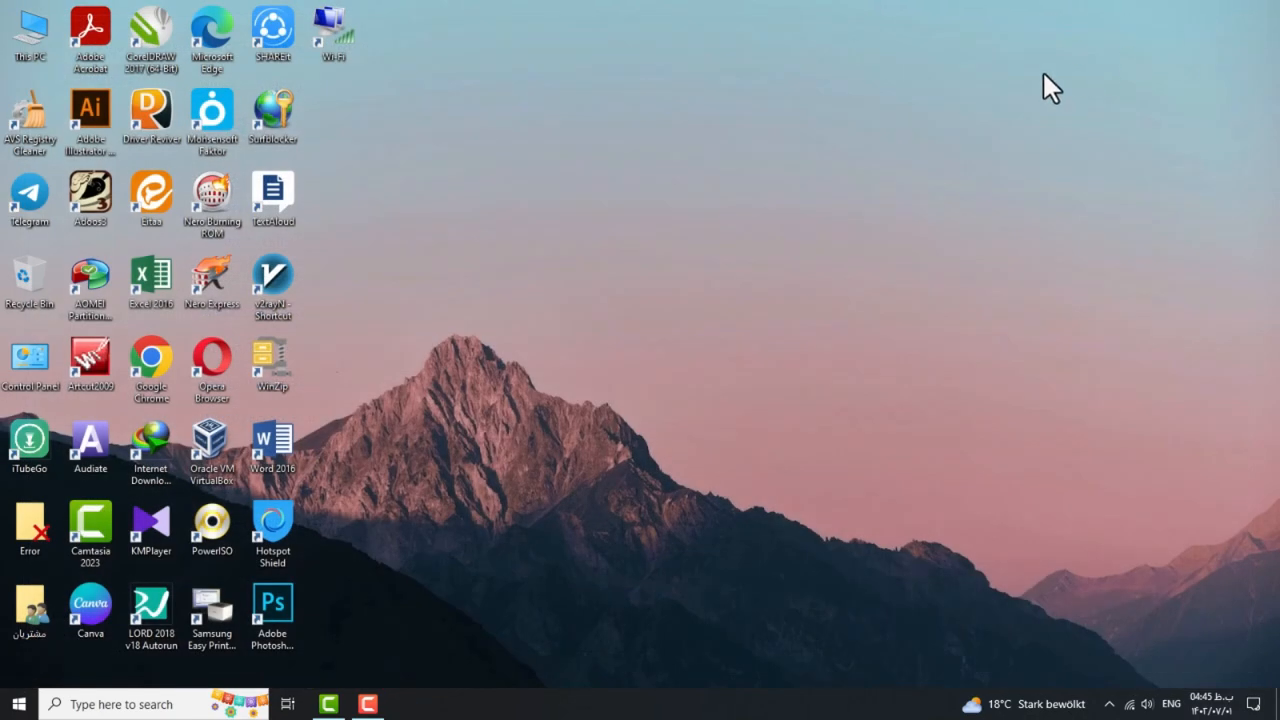
pyautogui.doubleClick(29, 34)
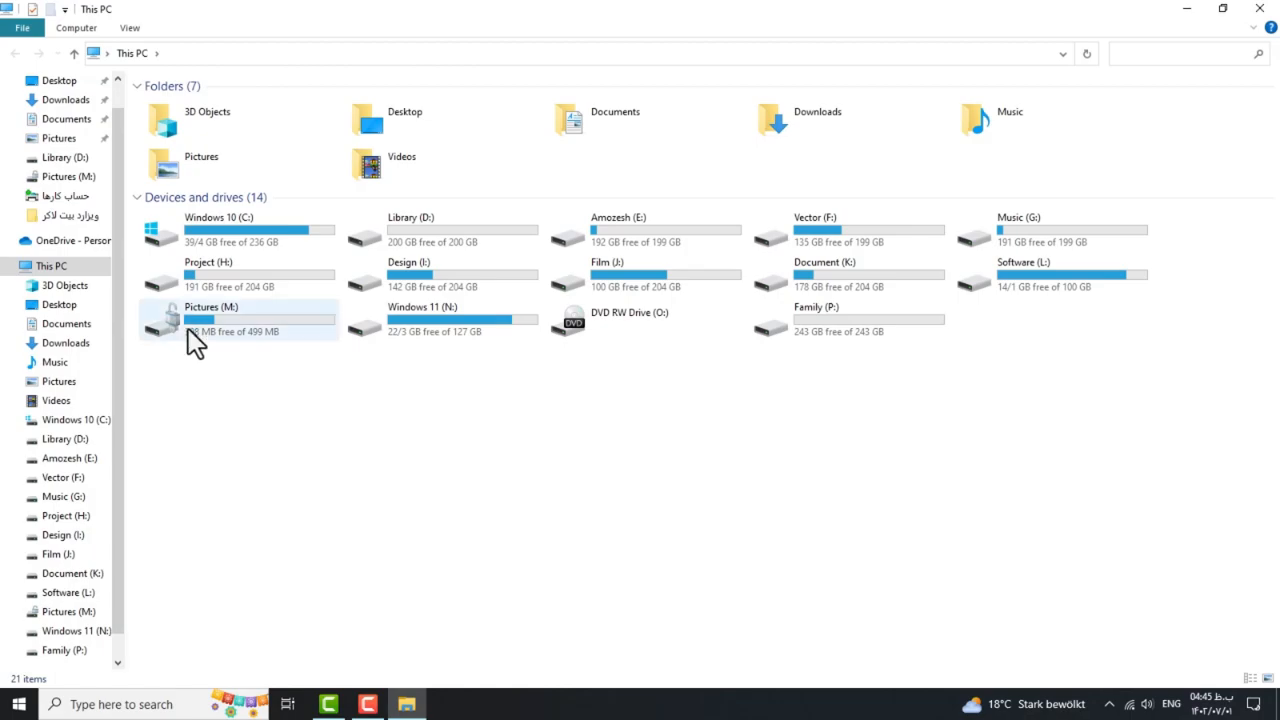
pyautogui.doubleClick(190, 332)
pyautogui.click(15, 53)
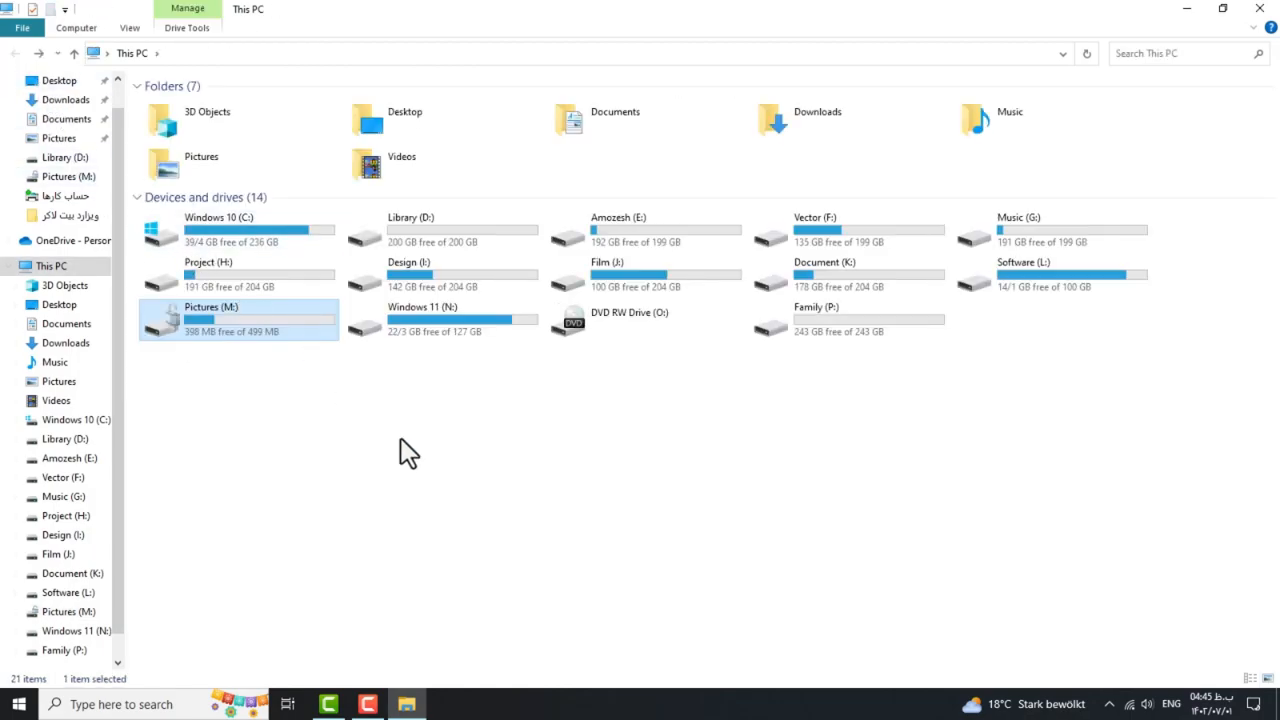
pyautogui.click(1262, 10)
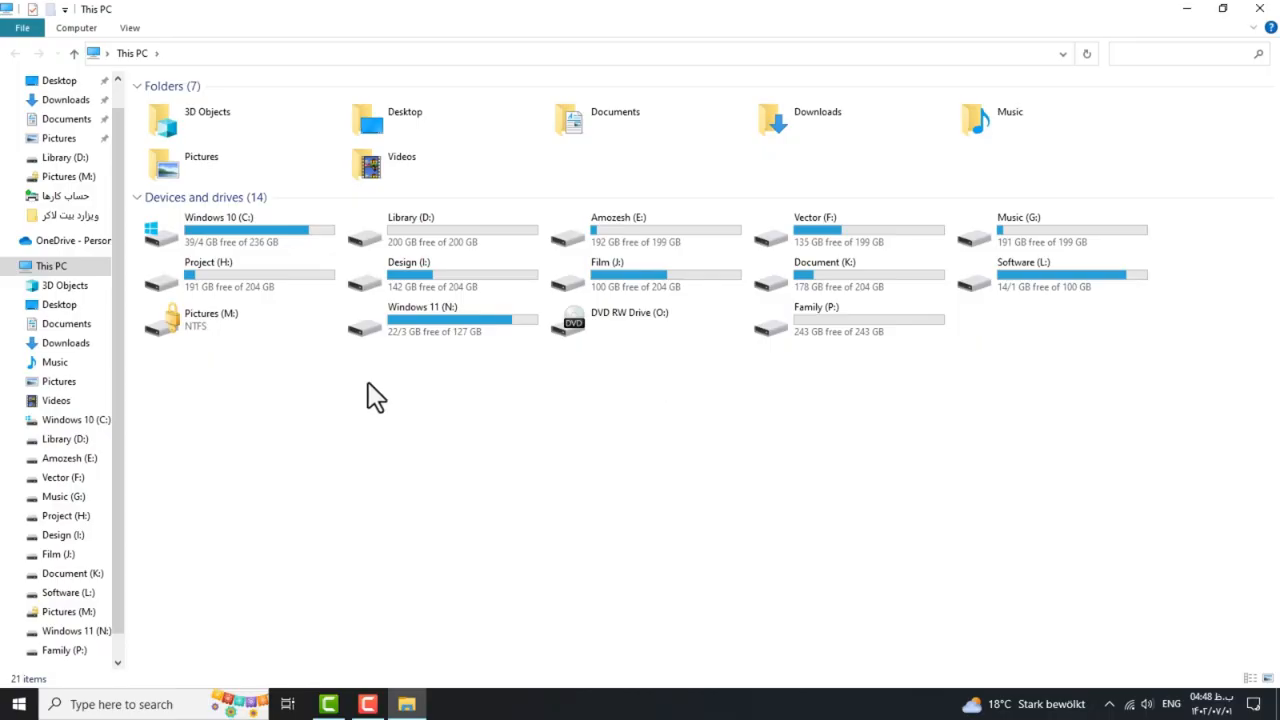
# Unlock Pictures (M:) from its right-click Unlock Drive option by entering the drive password.
pyautogui.rightClick(199, 332)
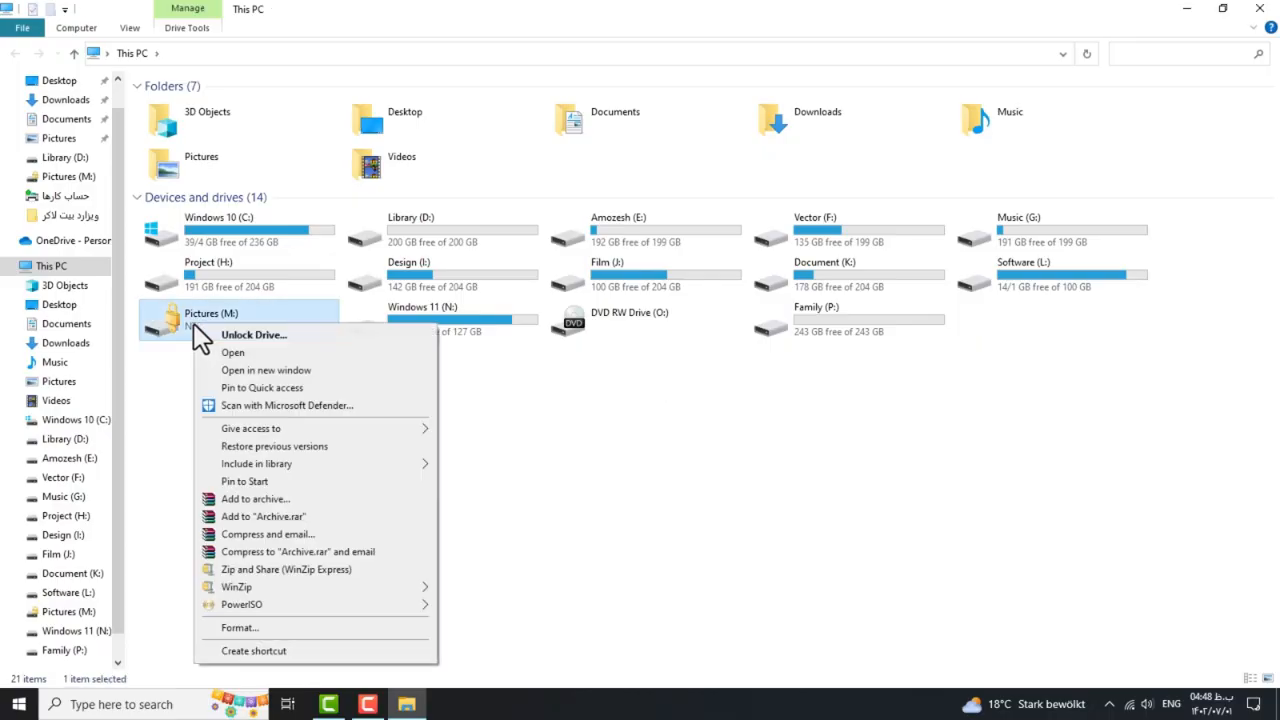
pyautogui.click(252, 336)
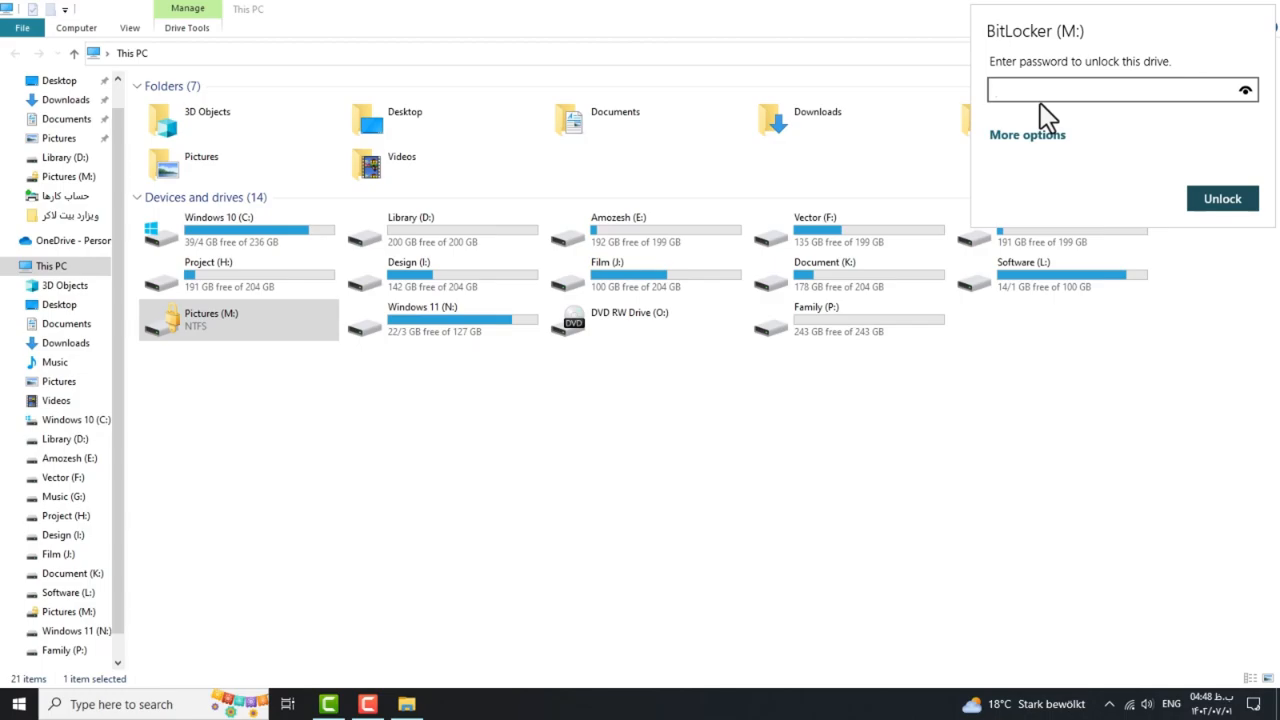
pyautogui.write('1123')
pyautogui.click(1208, 205)
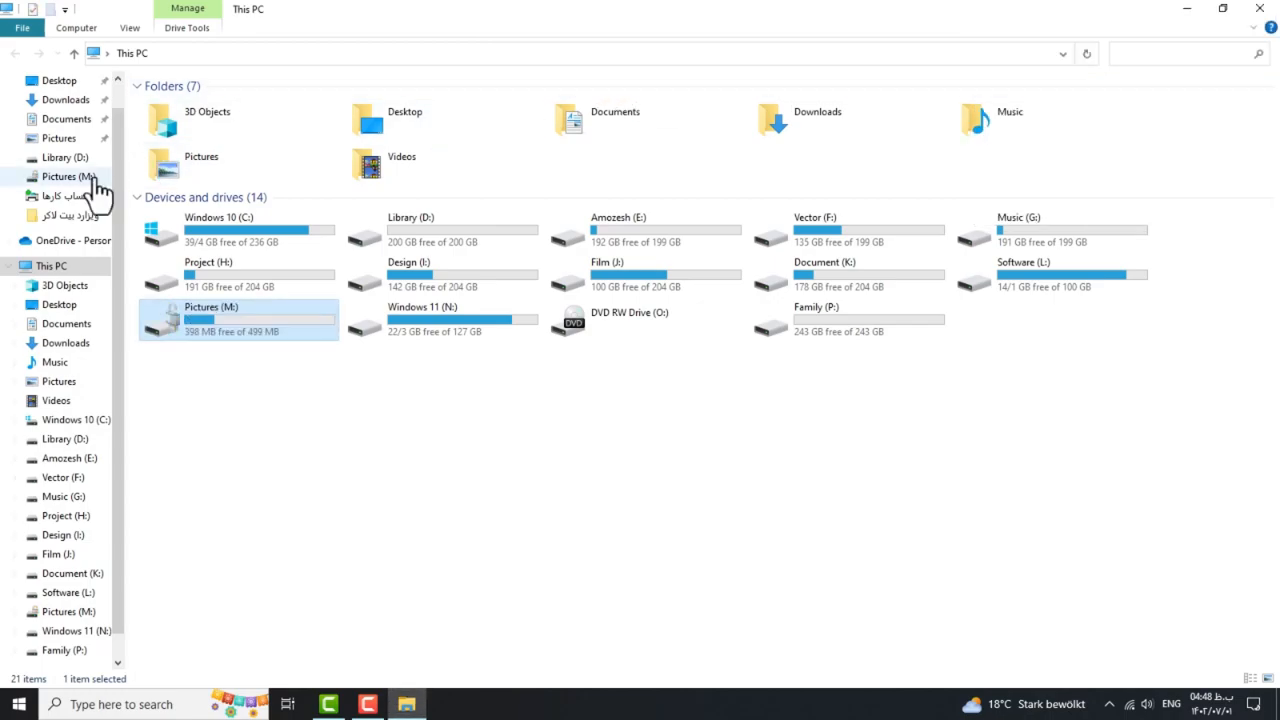
pyautogui.doubleClick(193, 330)
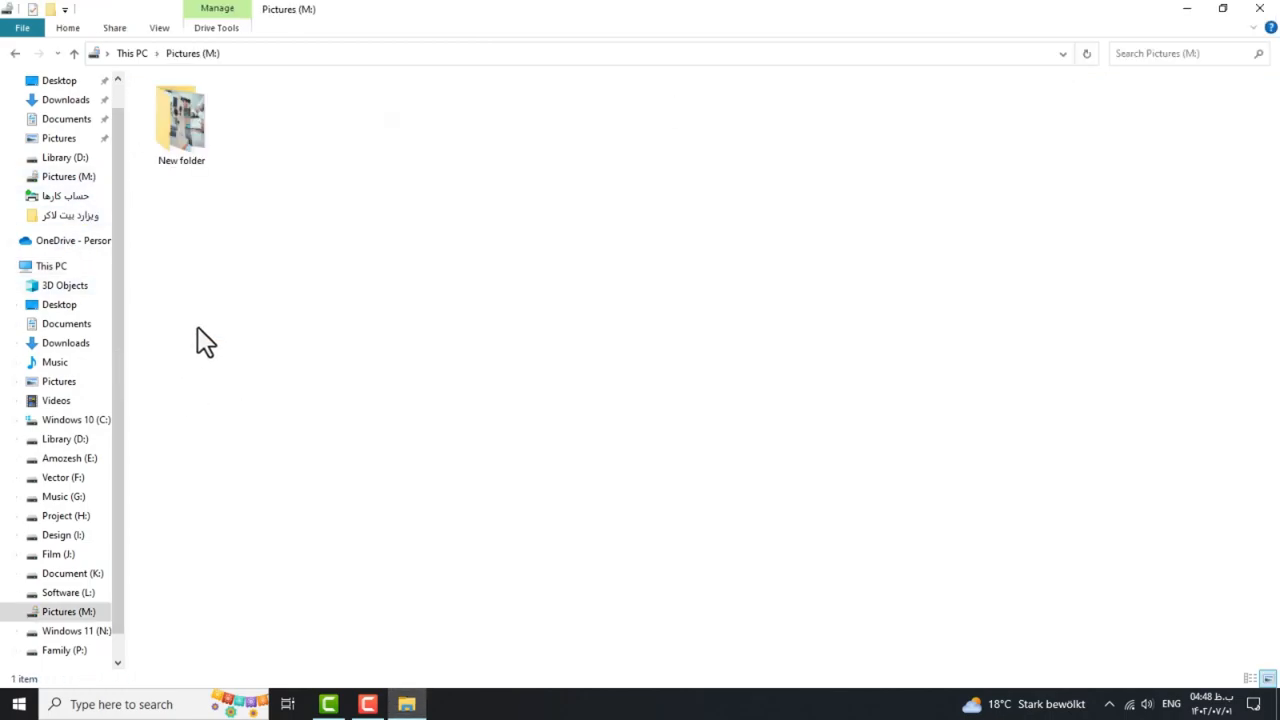
pyautogui.doubleClick(170, 150)
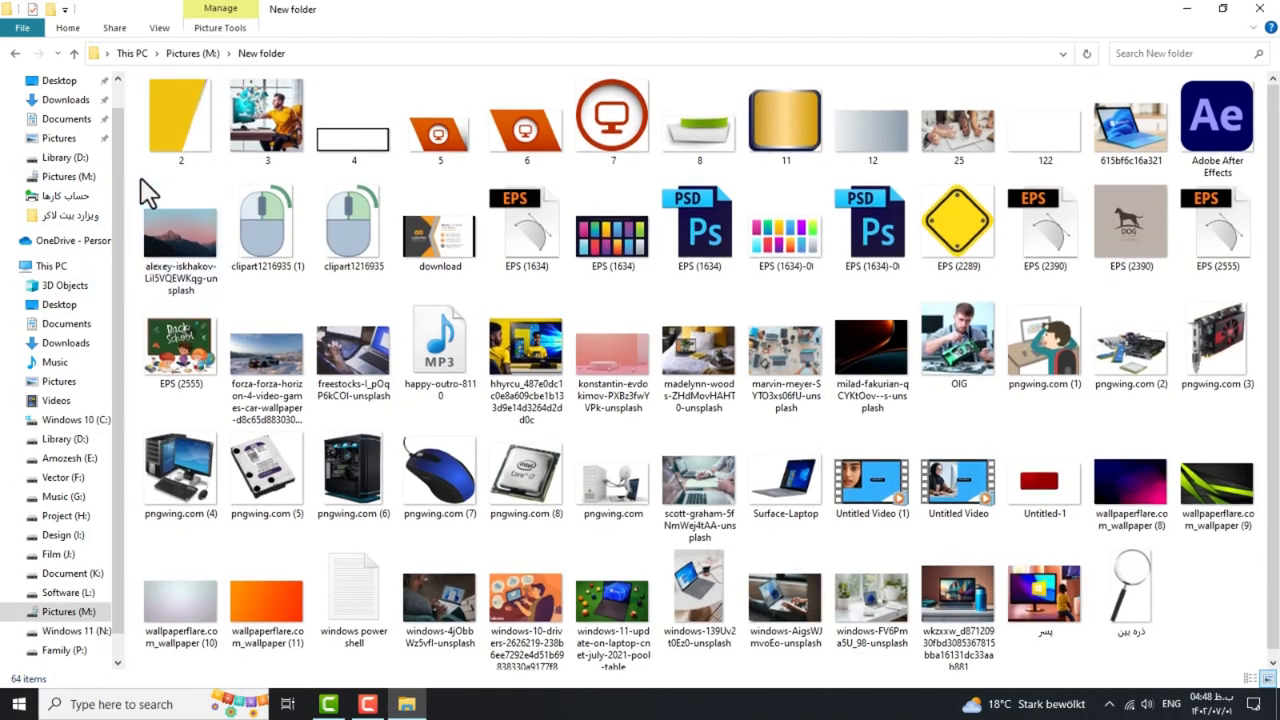
pyautogui.click(14, 53)
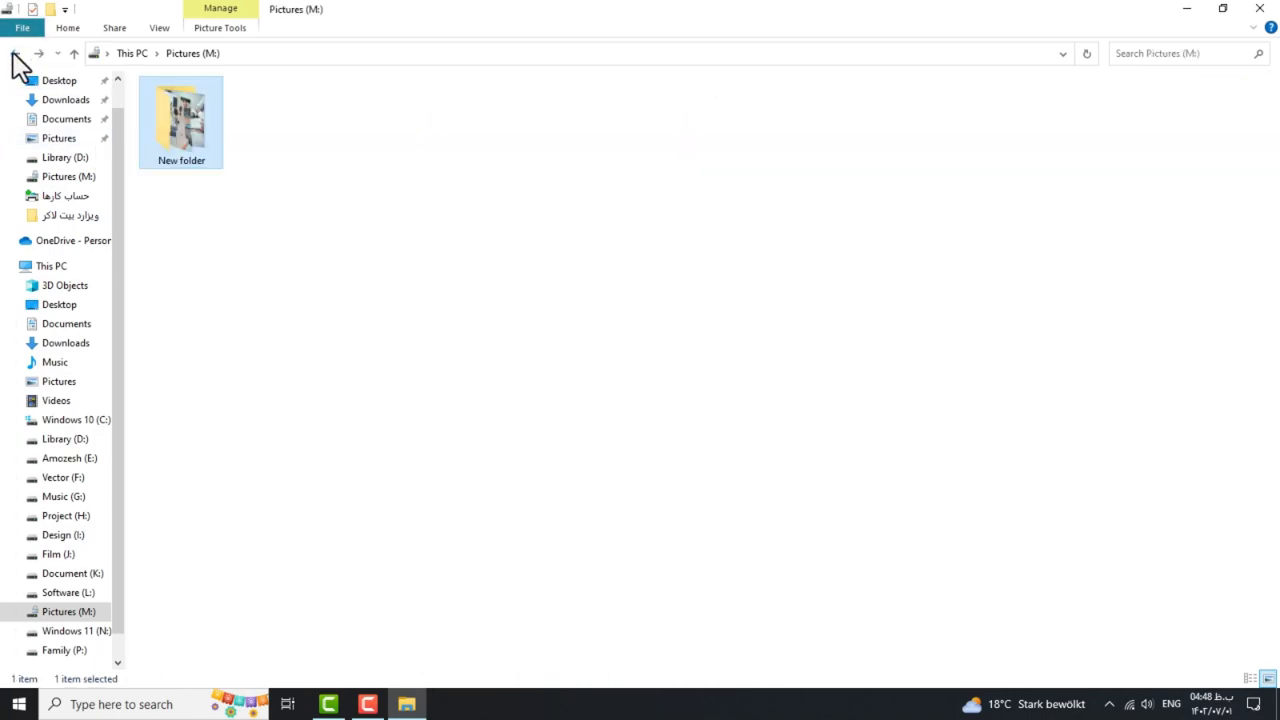
pyautogui.click(15, 54)
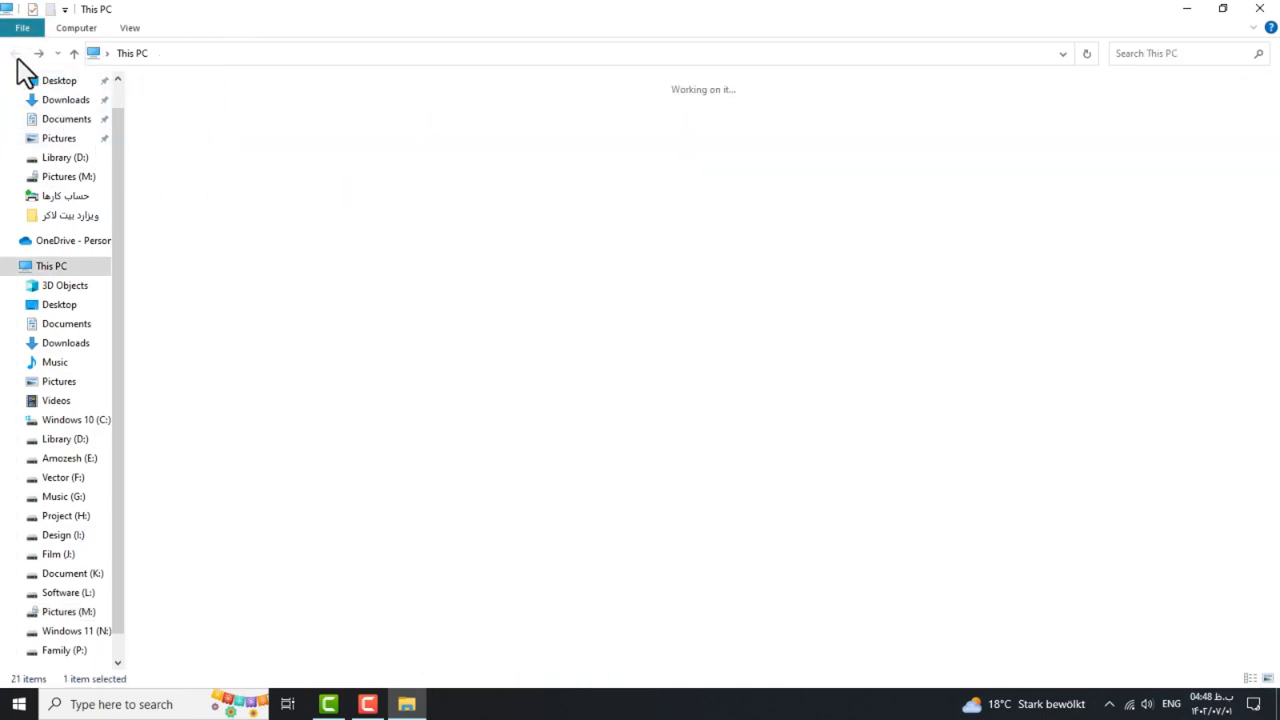
pyautogui.click(312, 435)
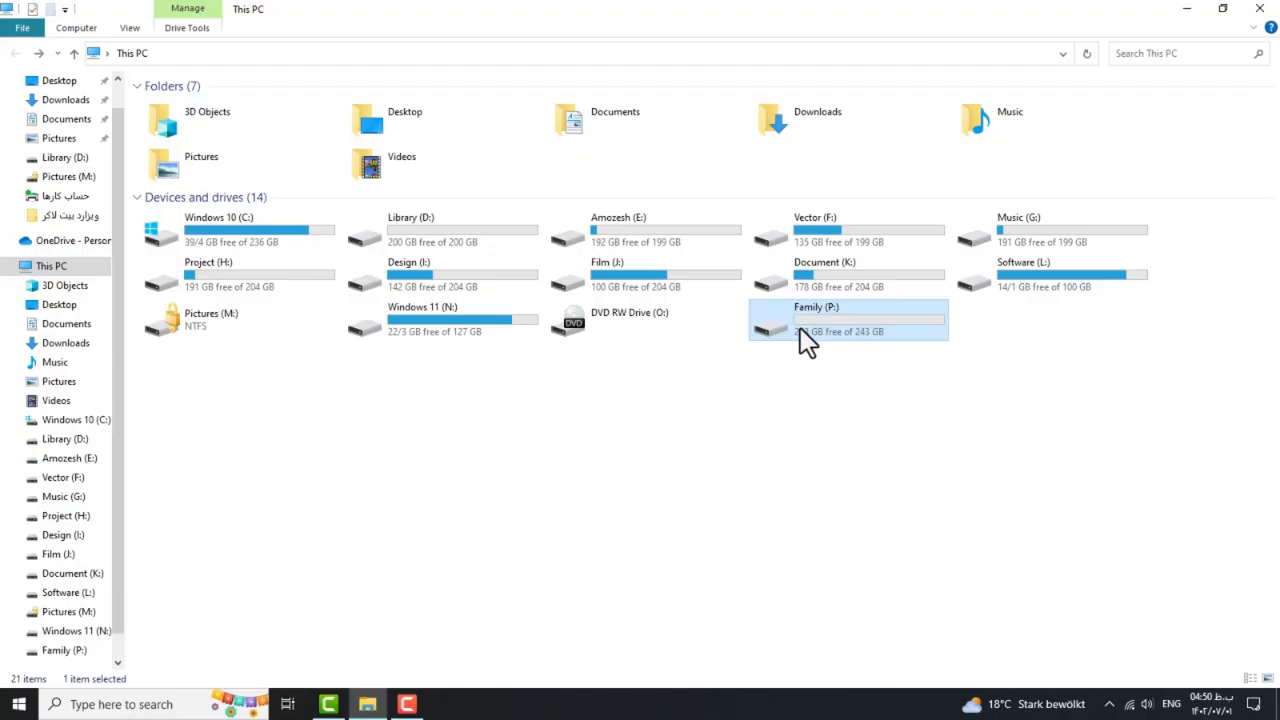
# Open the BitLocker Recovery Key text file on Family (P:) in a maximized Notepad.
pyautogui.doubleClick(812, 328)
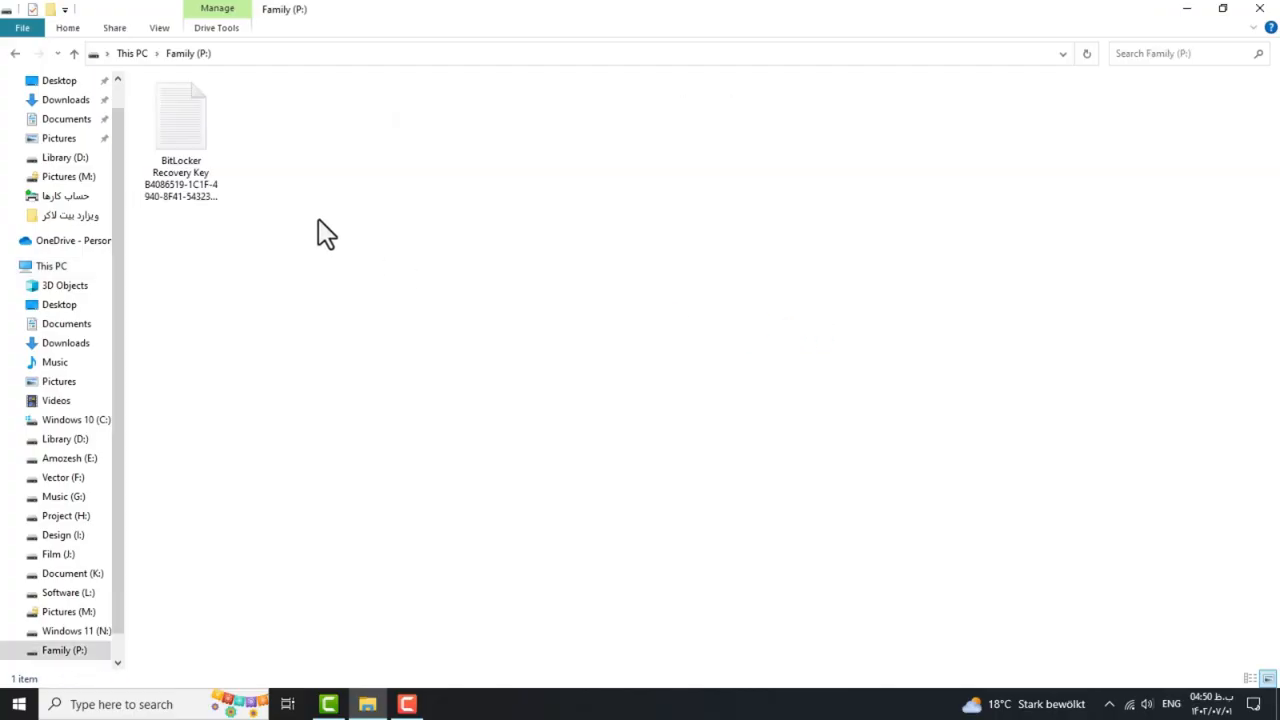
pyautogui.doubleClick(195, 173)
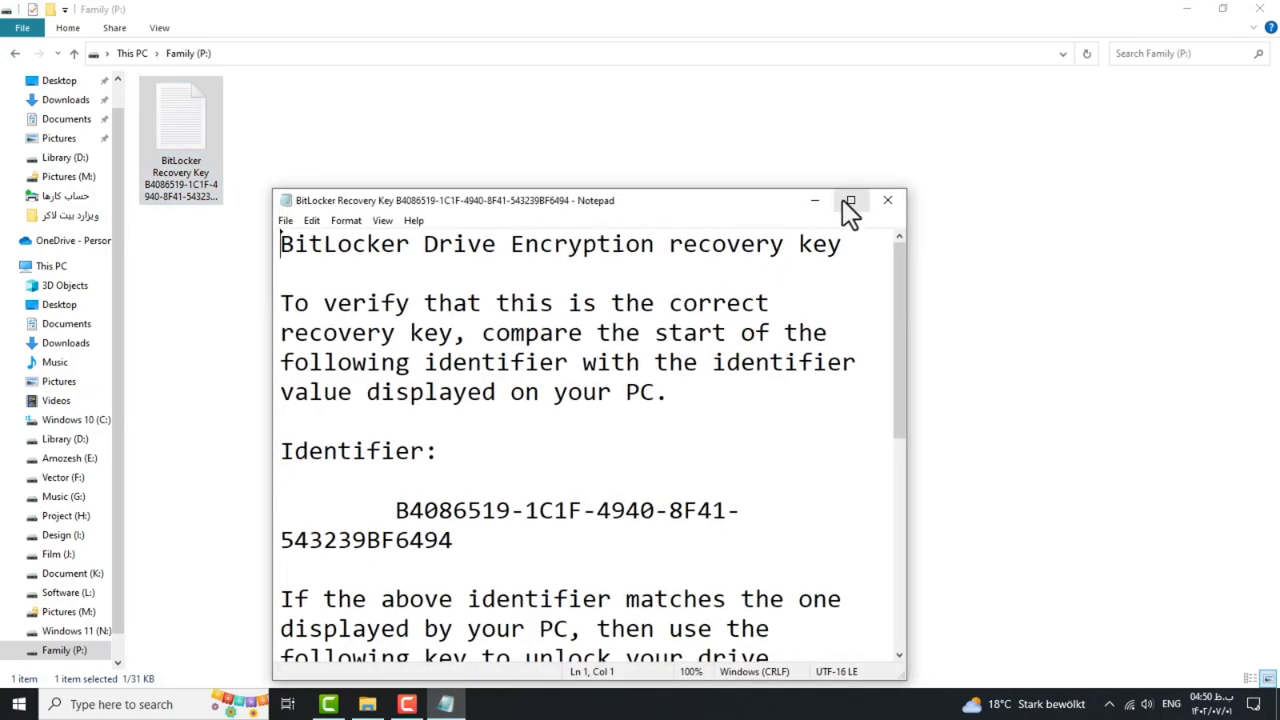
pyautogui.click(850, 201)
pyautogui.scroll(-1, 88, 415)
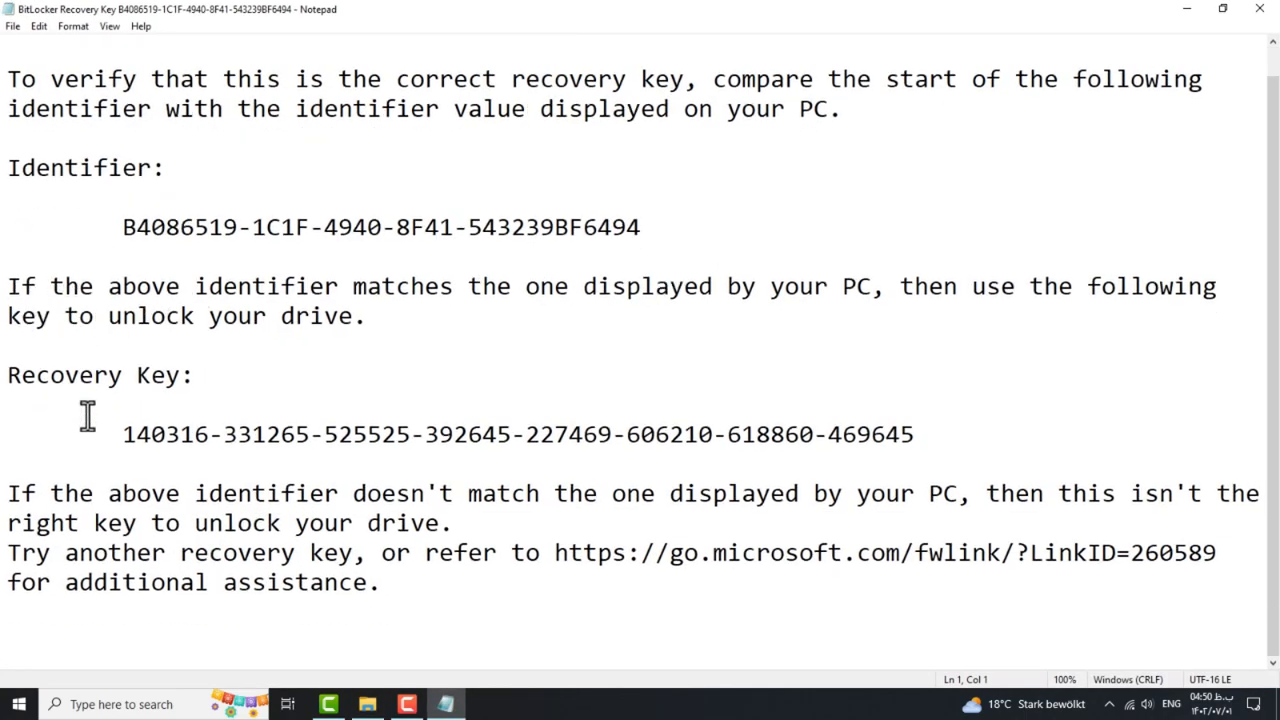
# Select and copy the 48-digit recovery key, then close Notepad.
pyautogui.moveTo(9, 380); pyautogui.dragTo(153, 377)
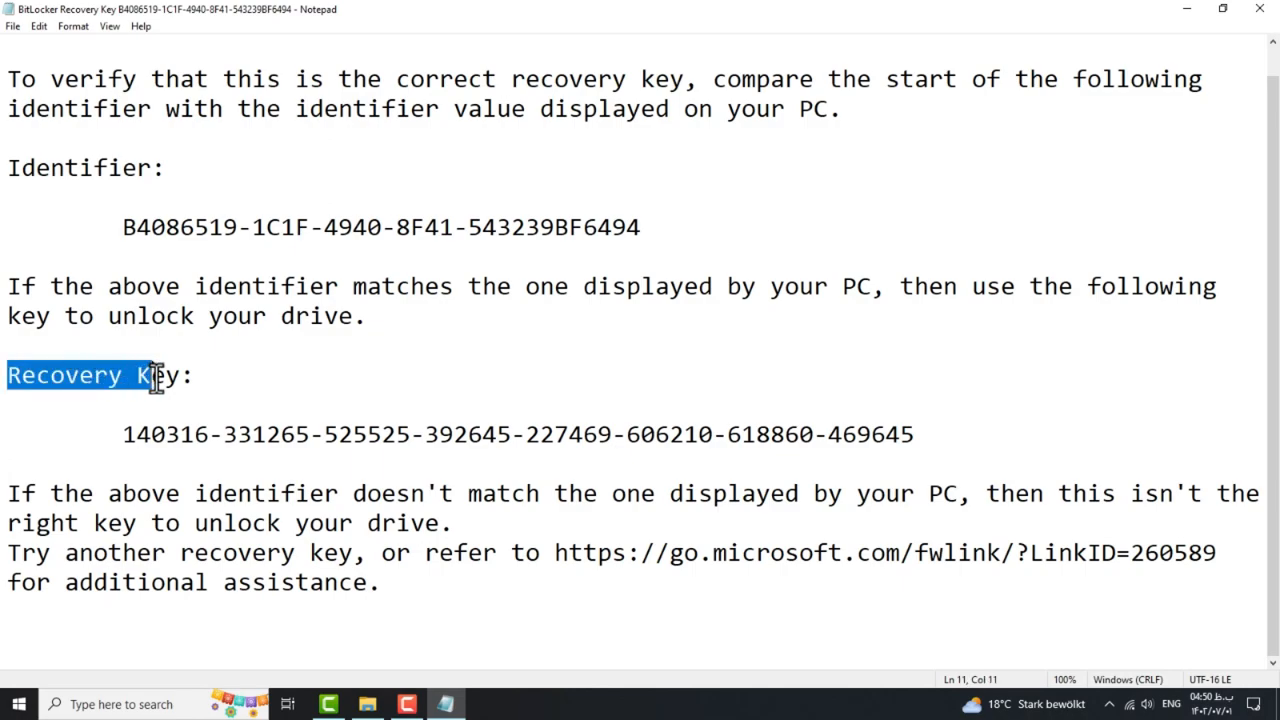
pyautogui.moveTo(117, 434); pyautogui.dragTo(906, 452)
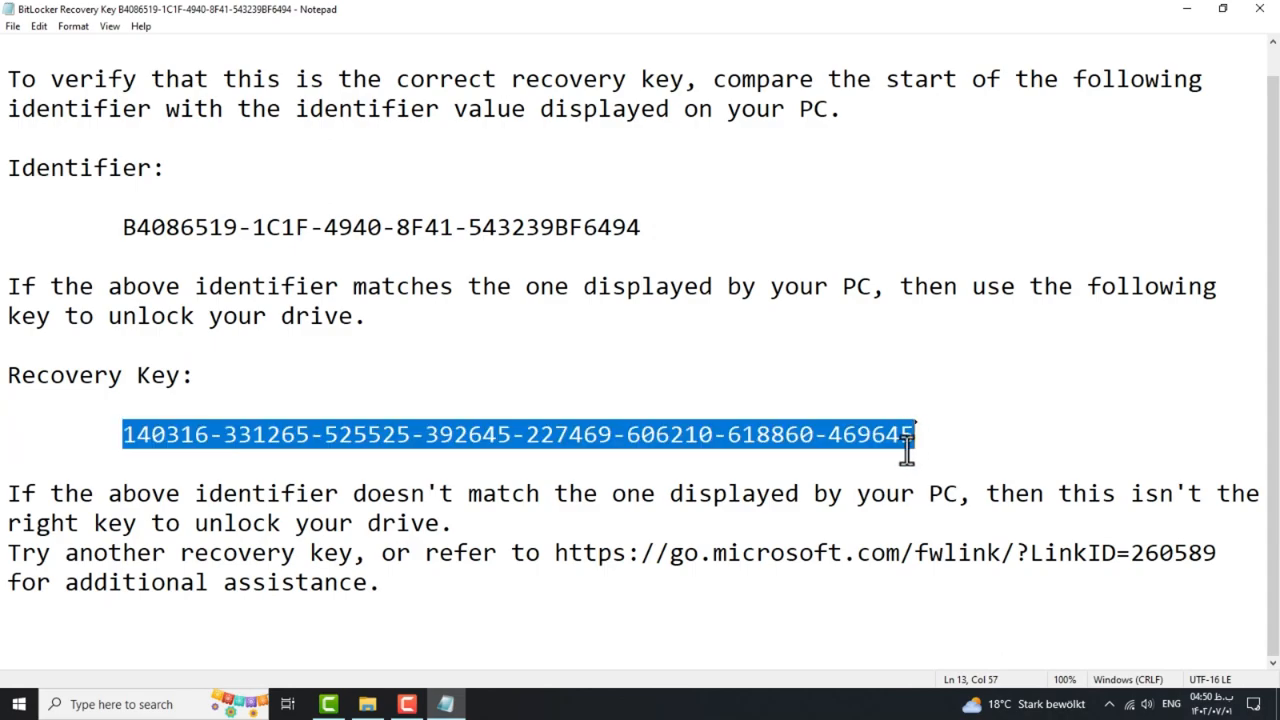
pyautogui.rightClick(818, 434)
pyautogui.click(850, 487)
pyautogui.click(1262, 12)
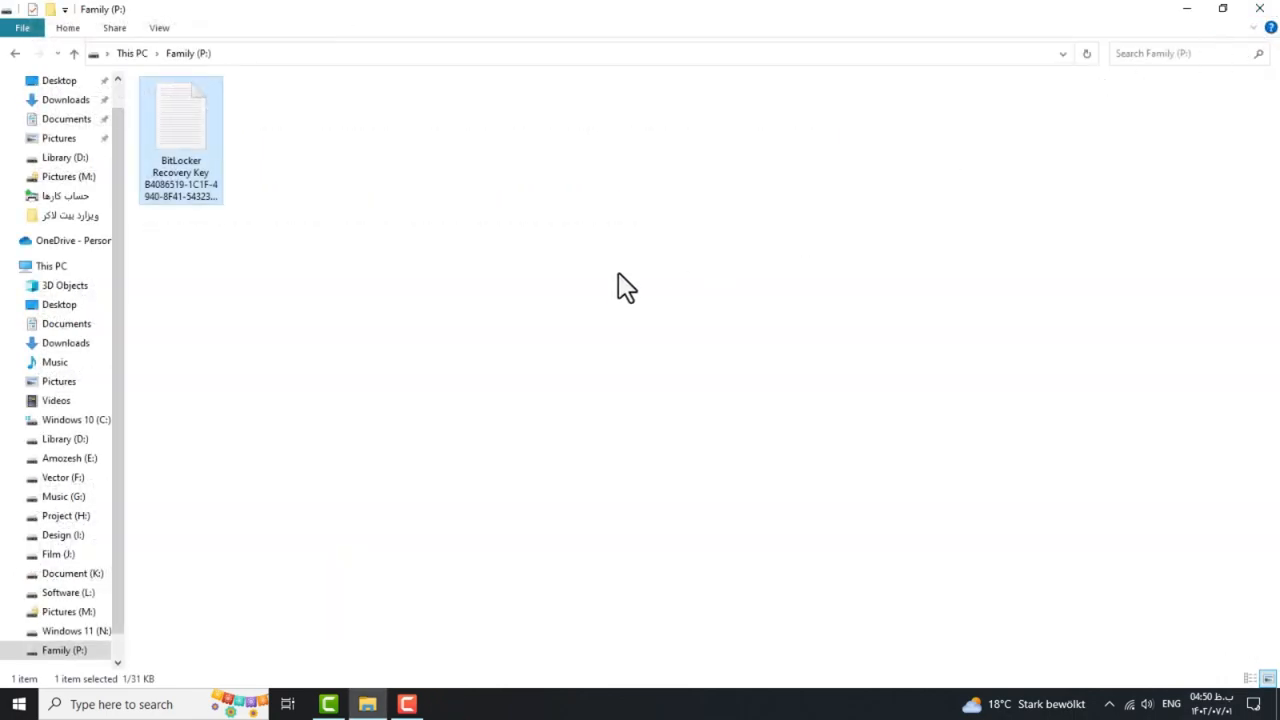
# Unlock Pictures (M:) from This PC by pasting the 48-digit recovery key instead of the password.
pyautogui.click(132, 56)
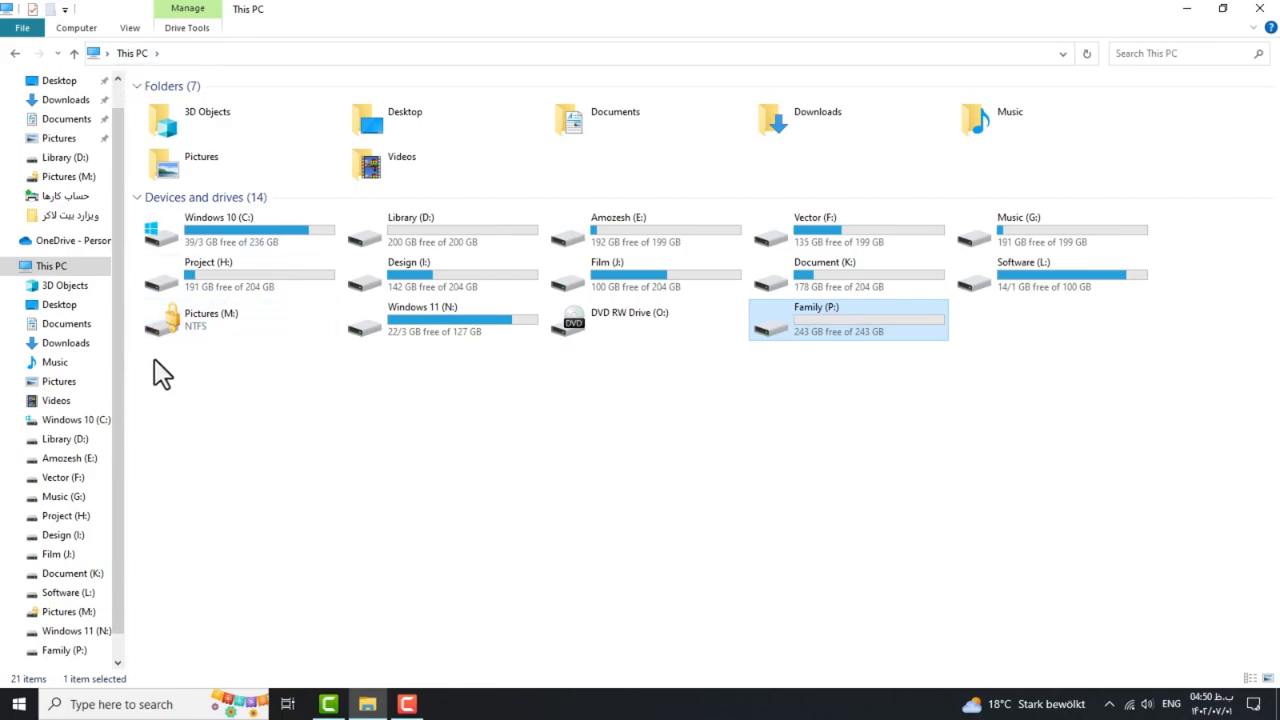
pyautogui.rightClick(199, 314)
pyautogui.click(252, 326)
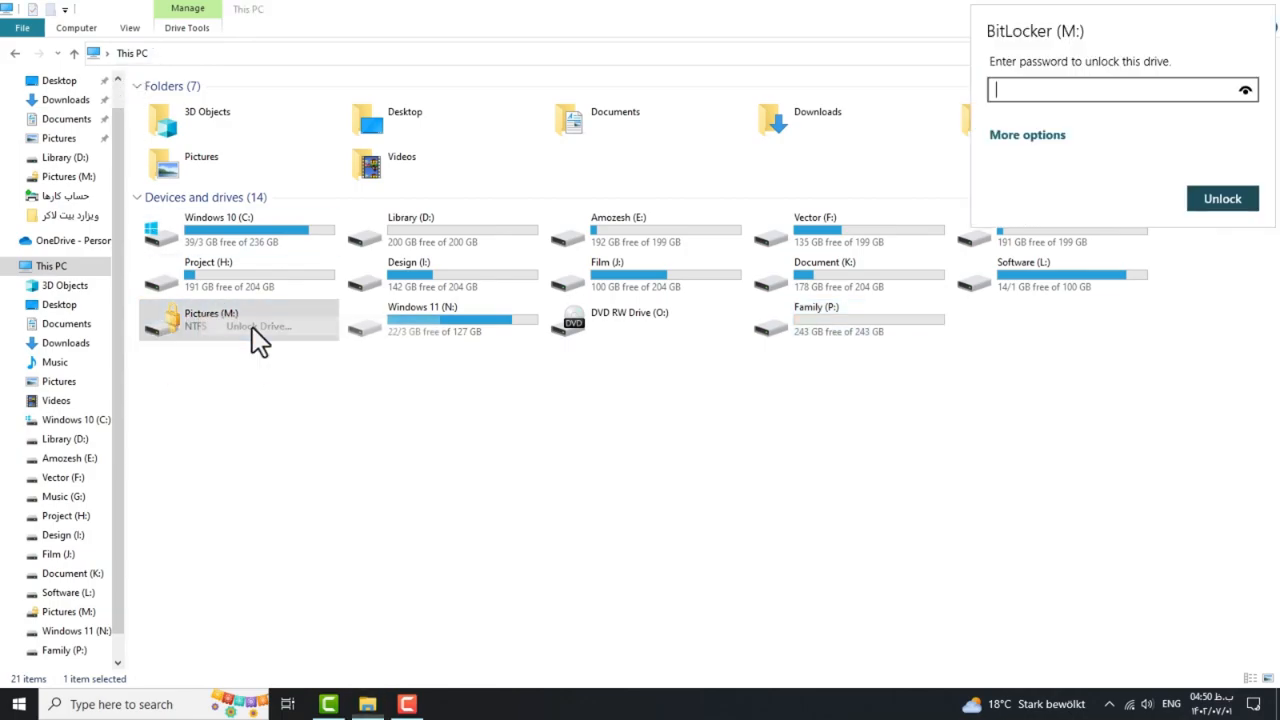
pyautogui.click(1030, 136)
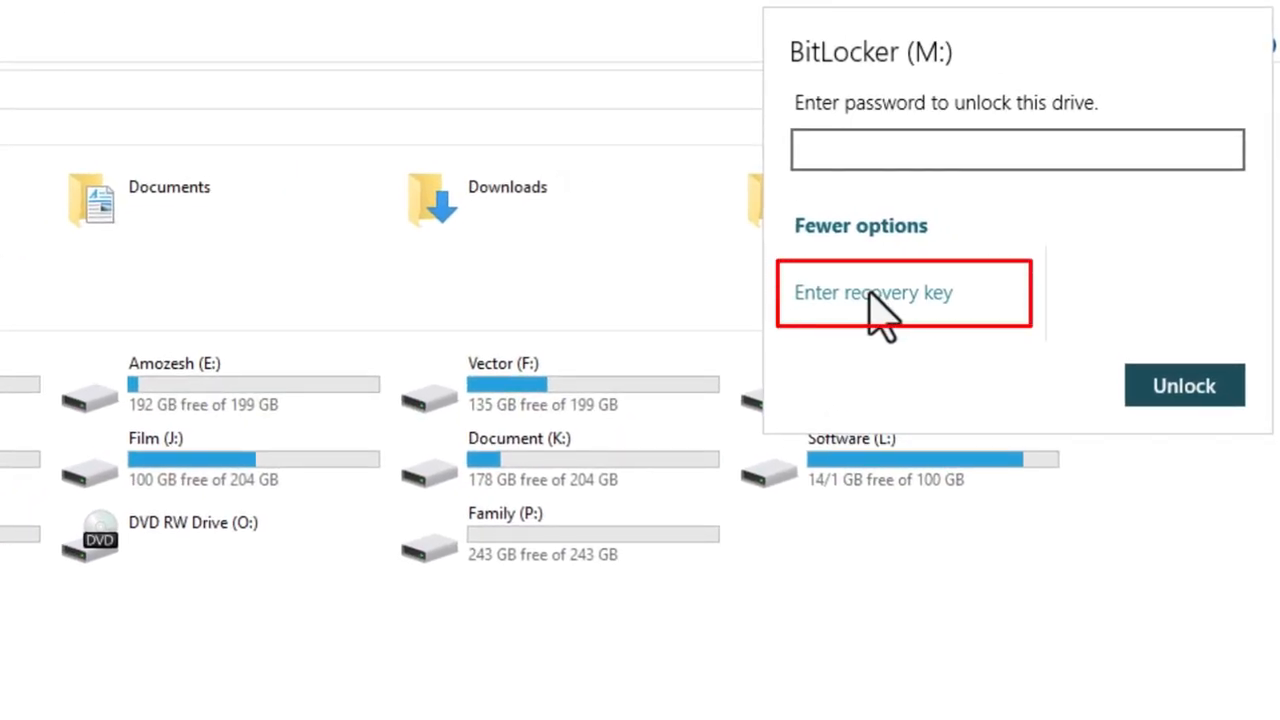
pyautogui.click(873, 292)
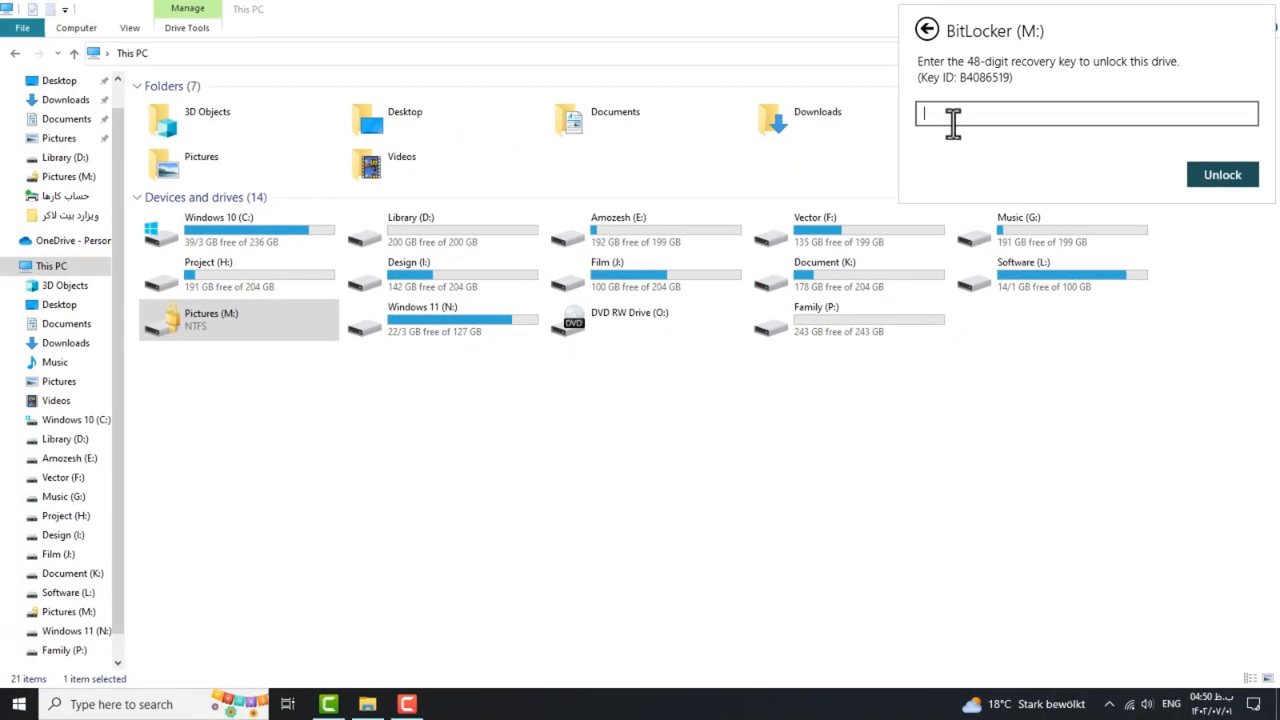
pyautogui.hotkey('ctrl', 'v')
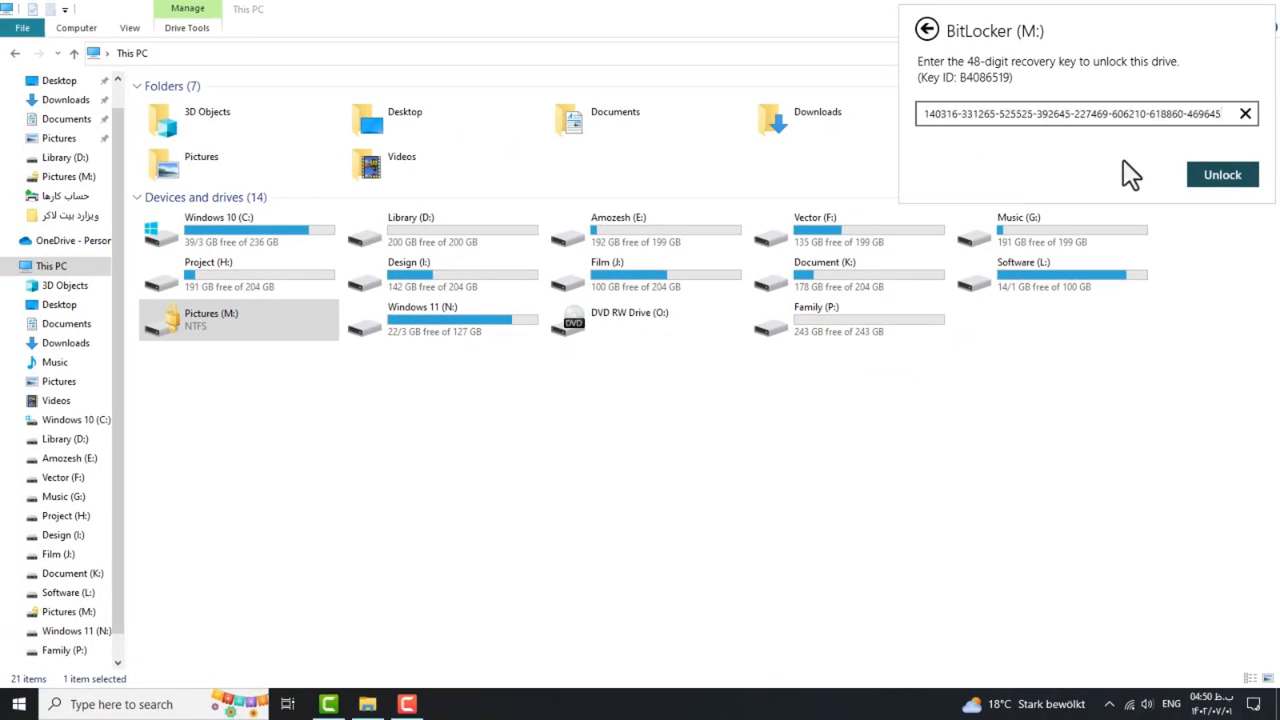
pyautogui.click(1233, 182)
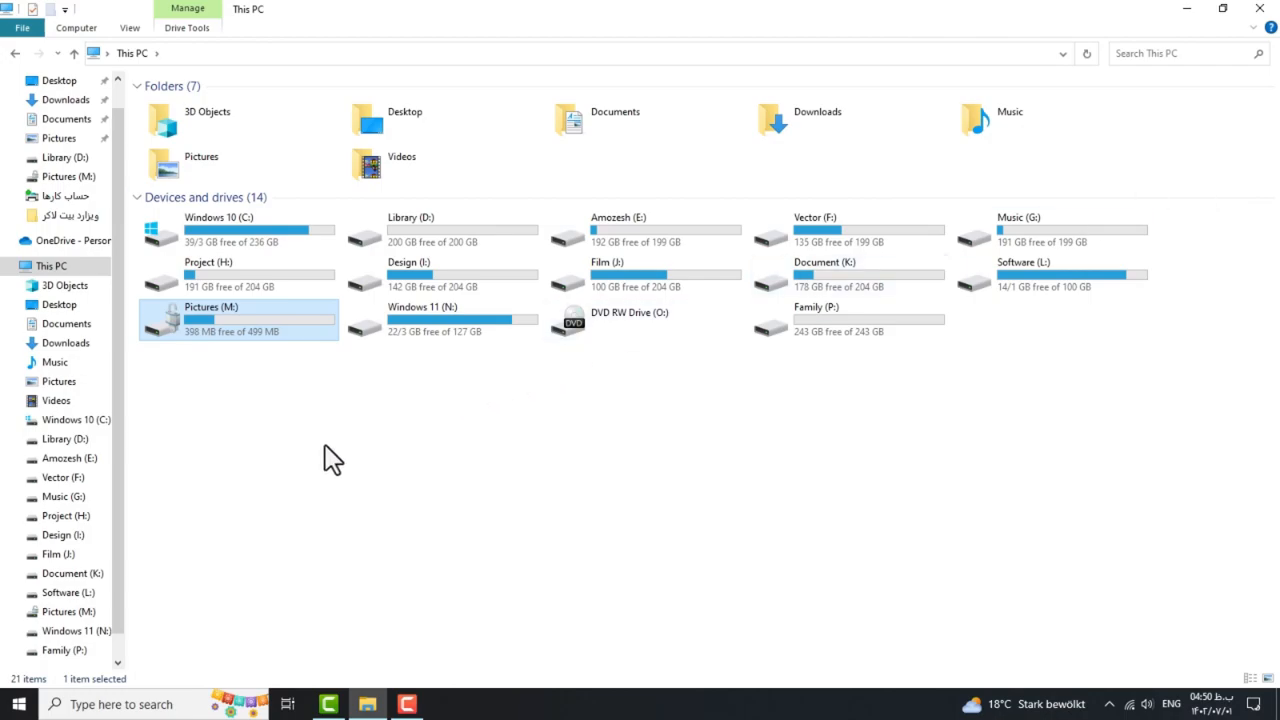
# Open the unlocked Pictures (M:) drive to check its contents, then return to This PC.
pyautogui.click(208, 384)
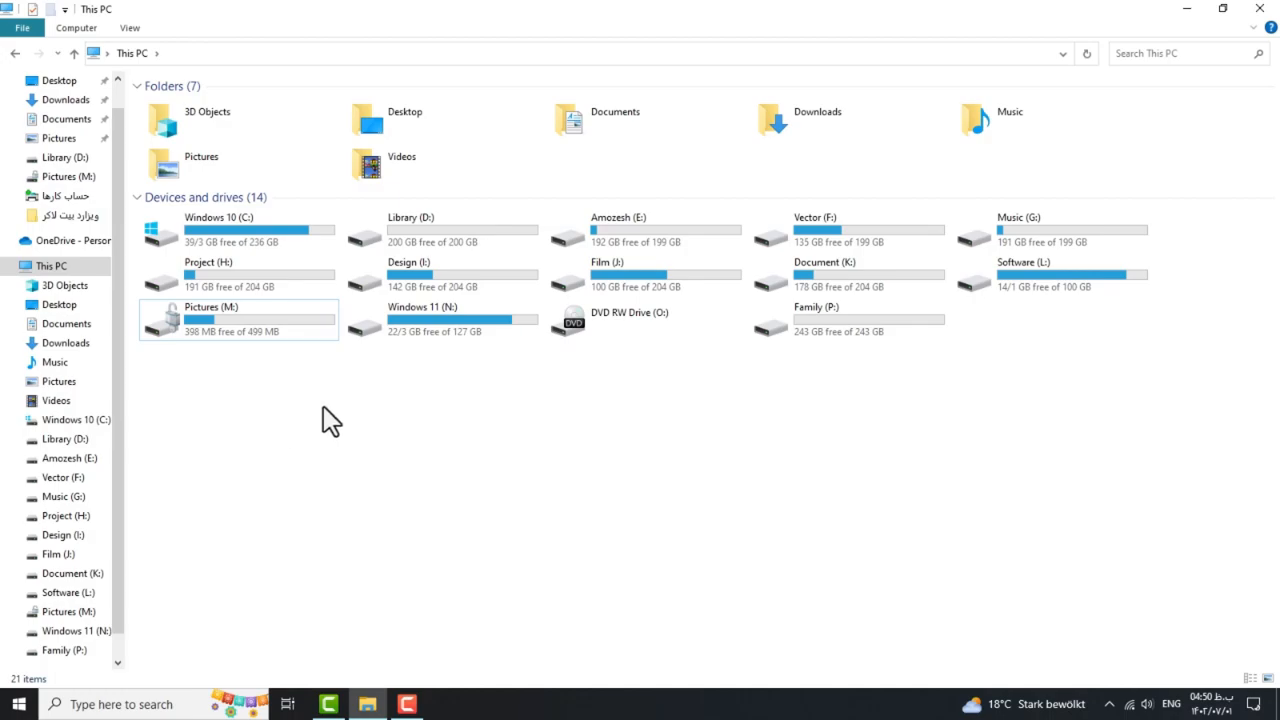
pyautogui.doubleClick(204, 326)
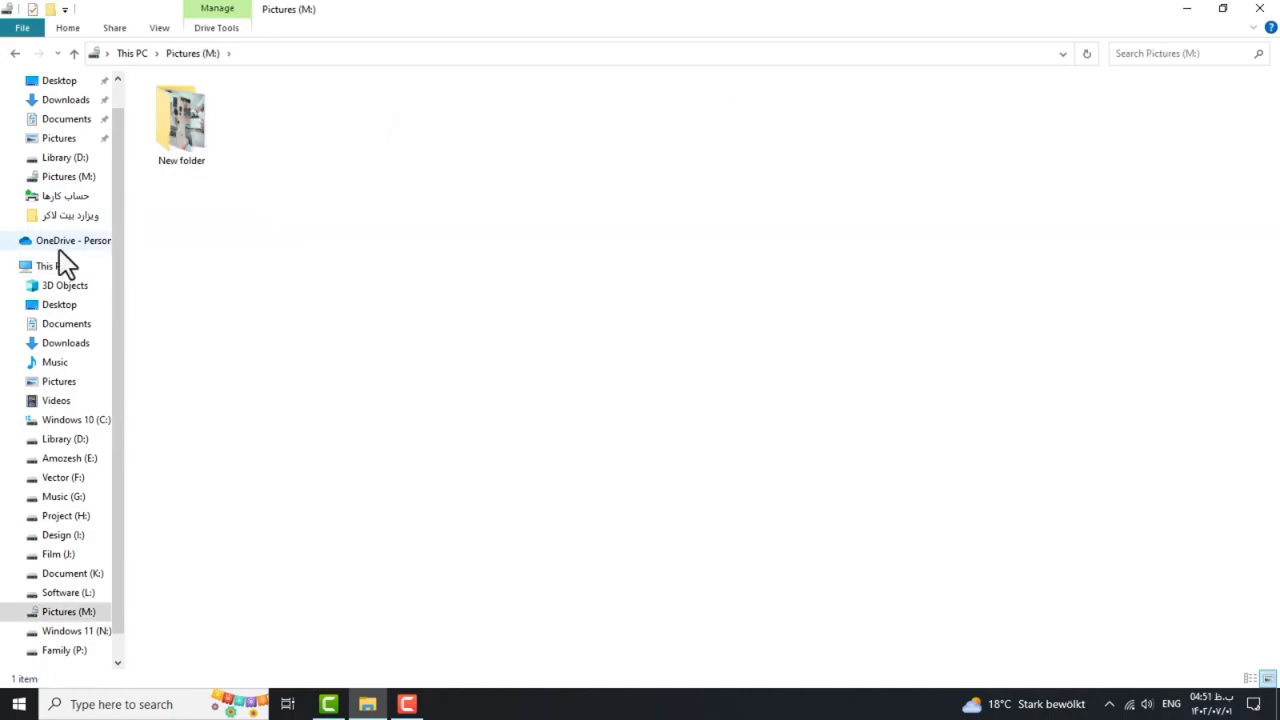
pyautogui.click(14, 54)
pyautogui.click(317, 420)
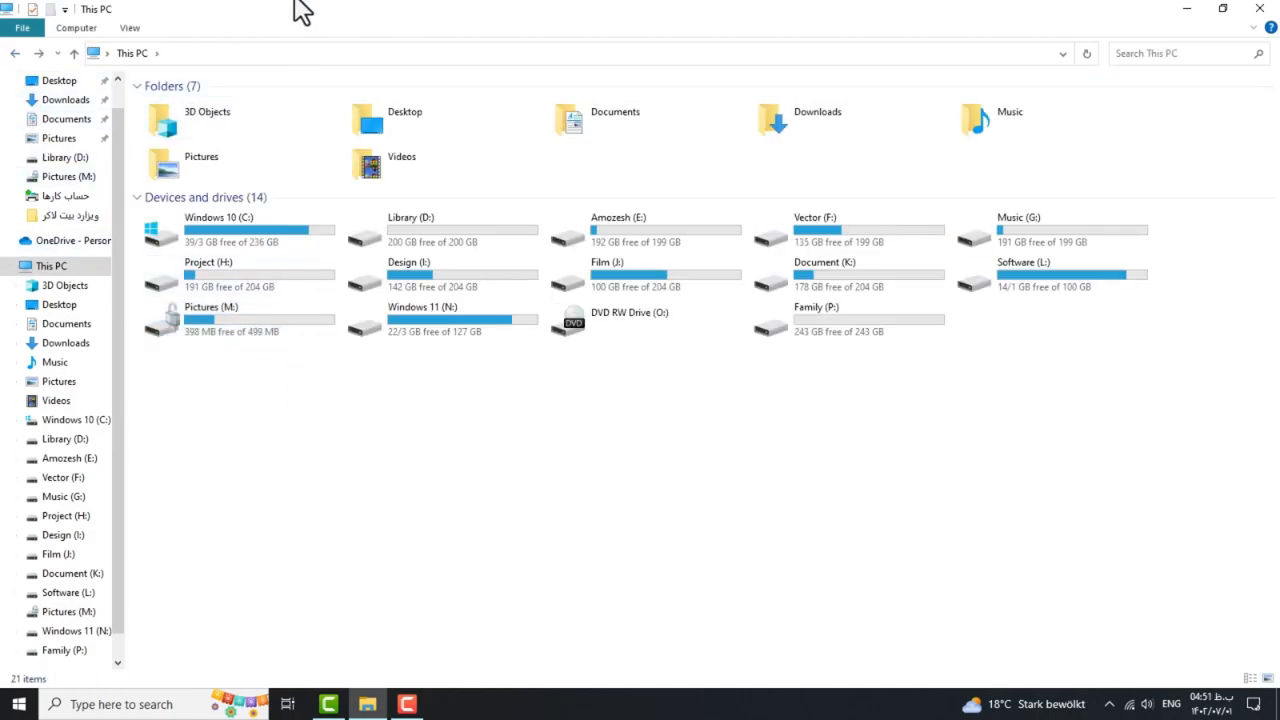
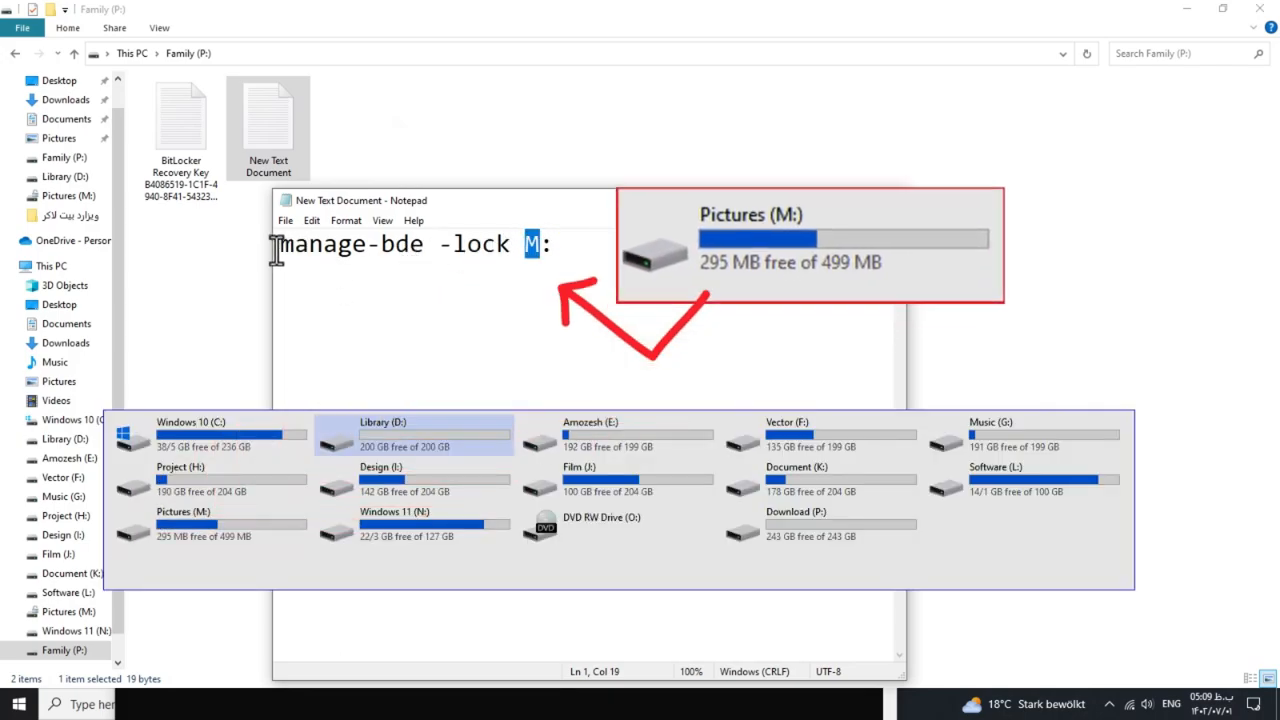
# Copy the manage-bde -lock M: line from Notepad, close the note, and minimize Explorer.
pyautogui.moveTo(280, 244); pyautogui.dragTo(553, 244)
pyautogui.rightClick(538, 246)
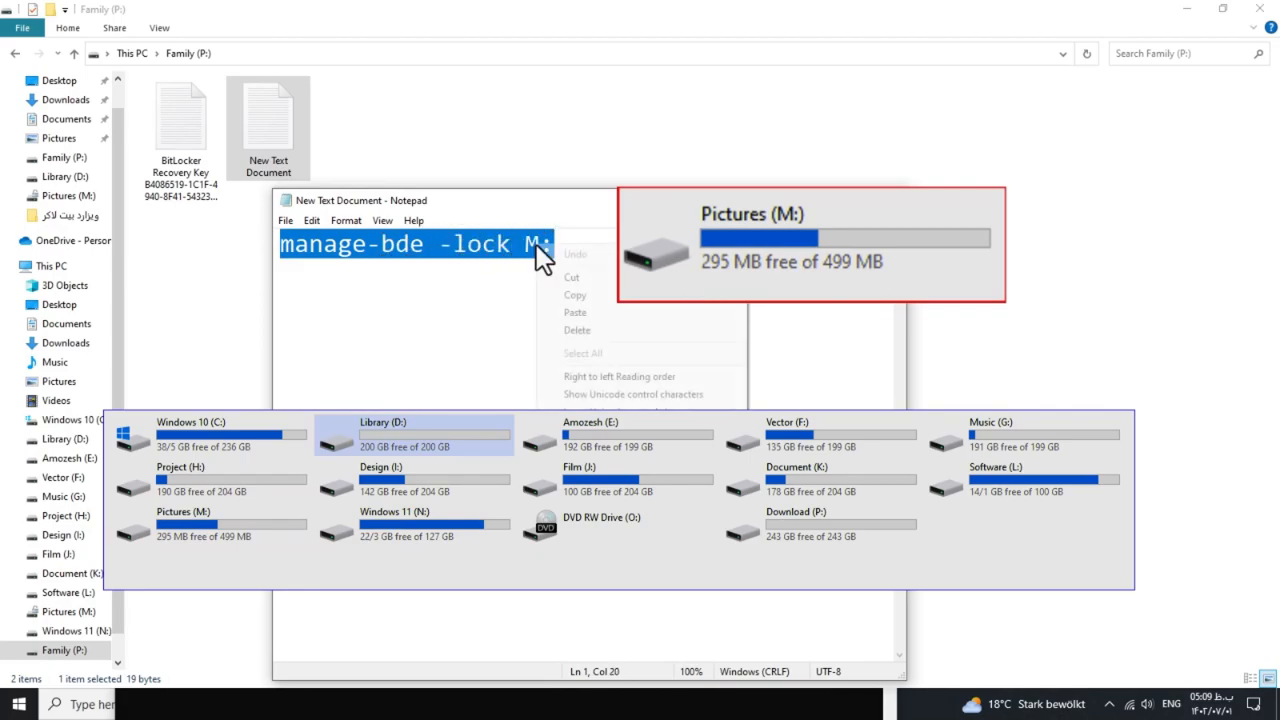
pyautogui.click(566, 297)
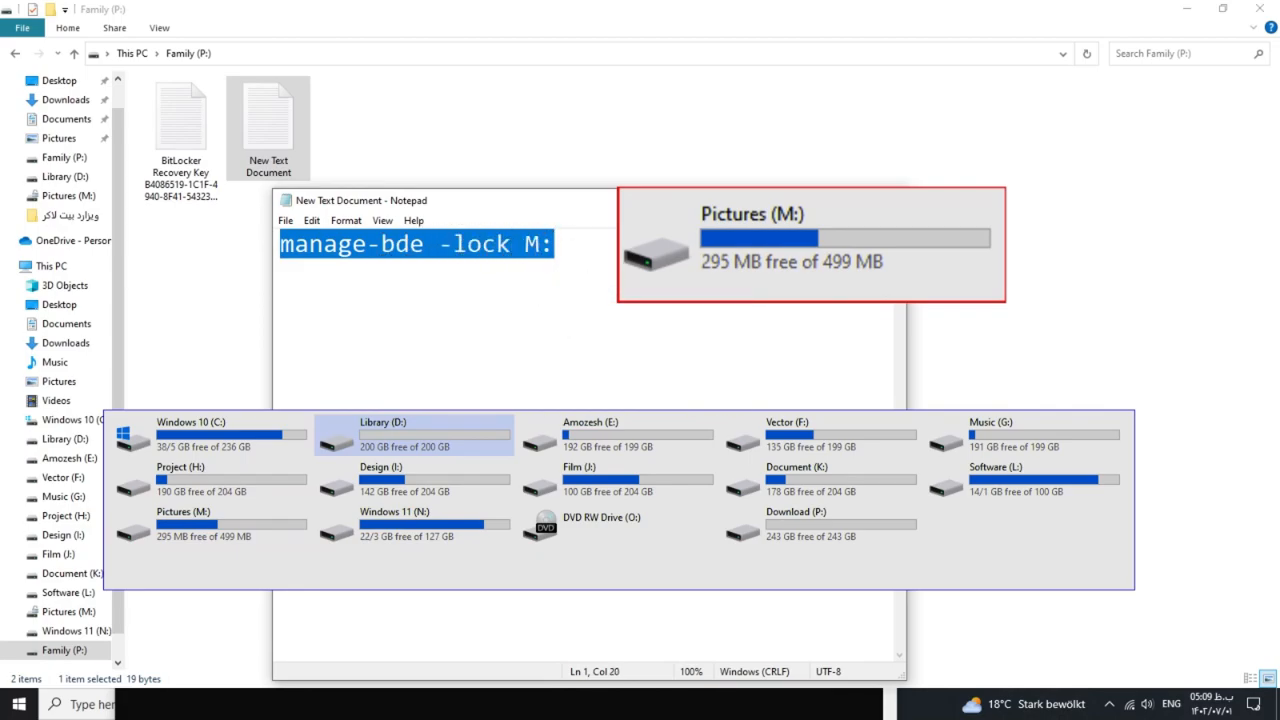
pyautogui.click(816, 200)
pyautogui.click(1188, 9)
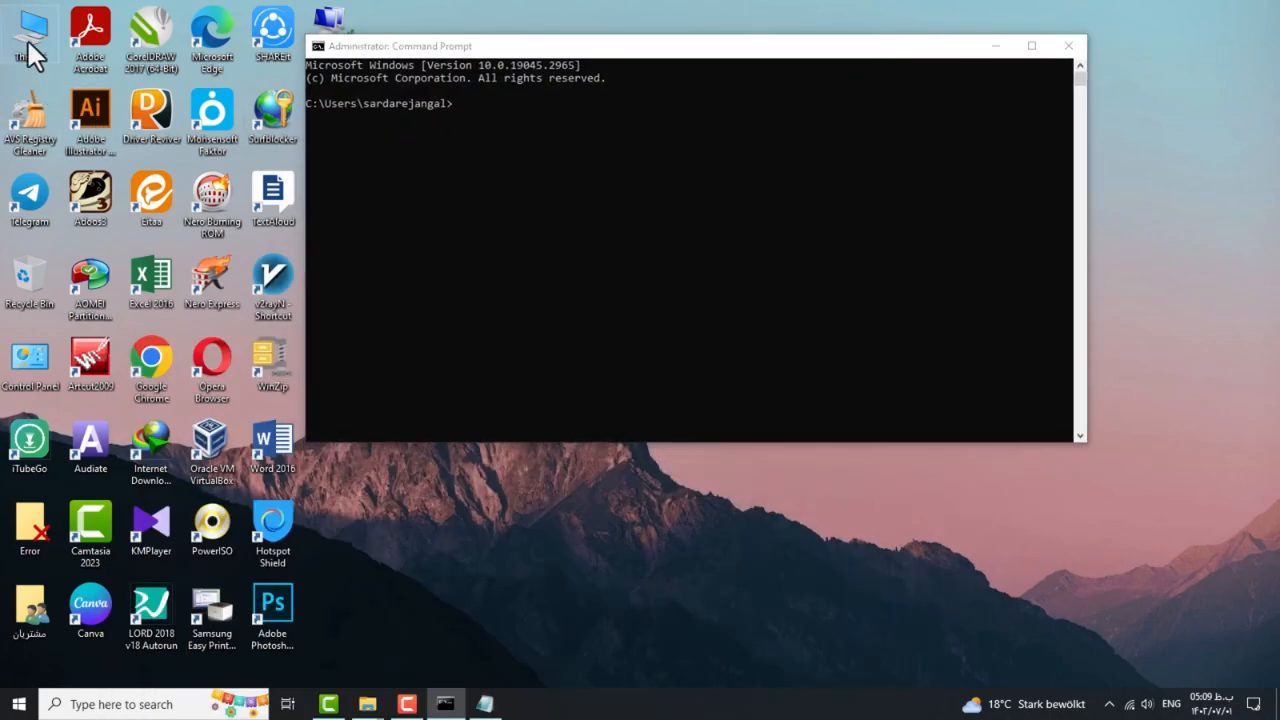
# Open This PC beside the Command Prompt, then paste and run manage-bde -lock M: to lock drive M:.
pyautogui.doubleClick(28, 41)
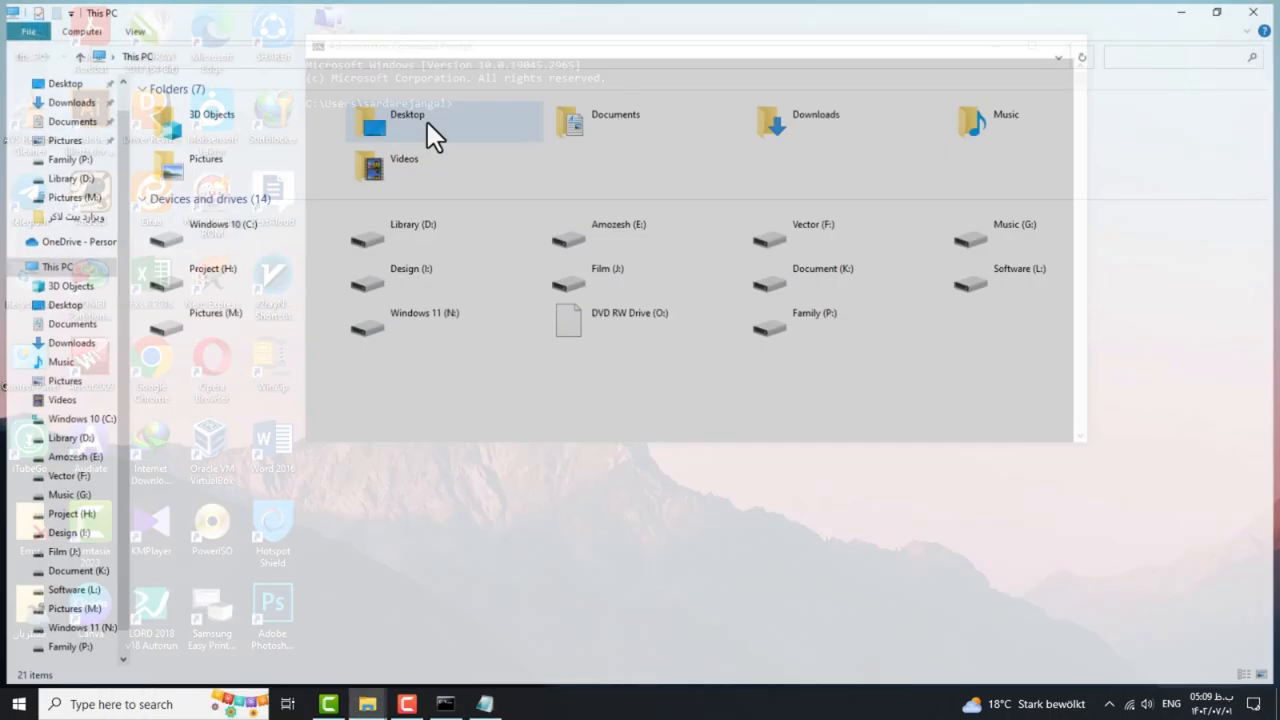
pyautogui.click(445, 704)
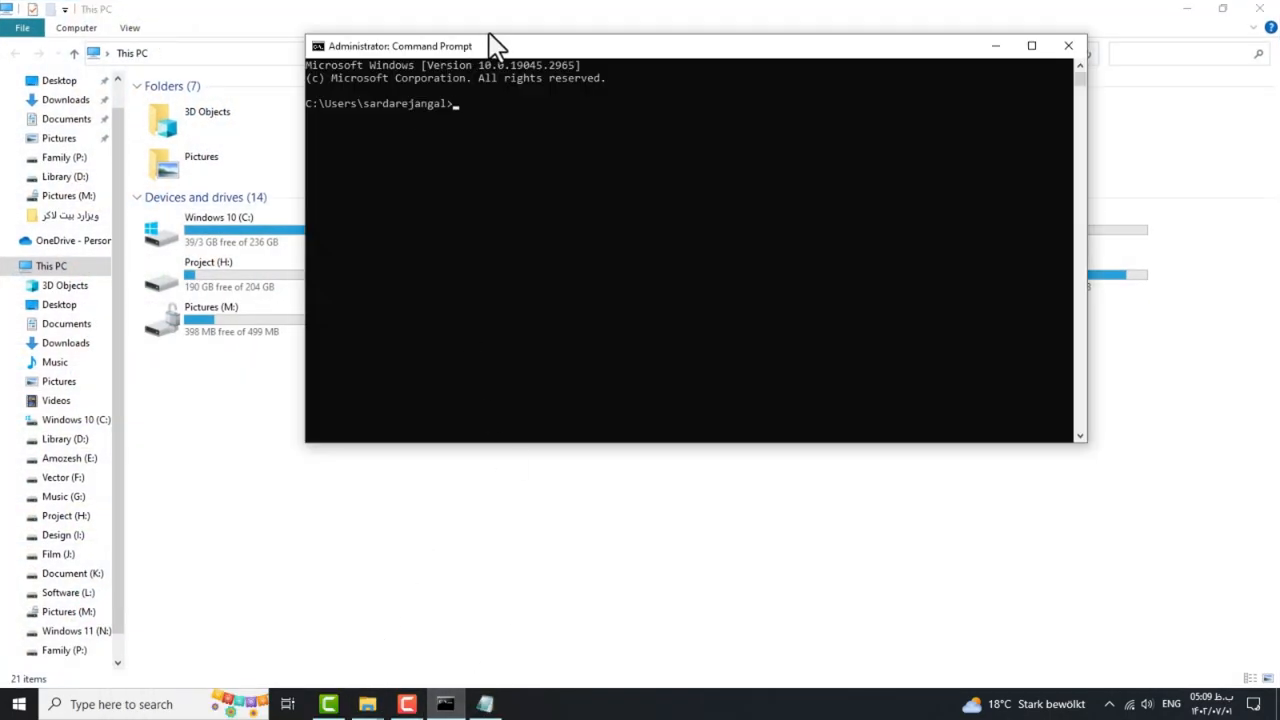
pyautogui.moveTo(497, 45); pyautogui.dragTo(655, 59)
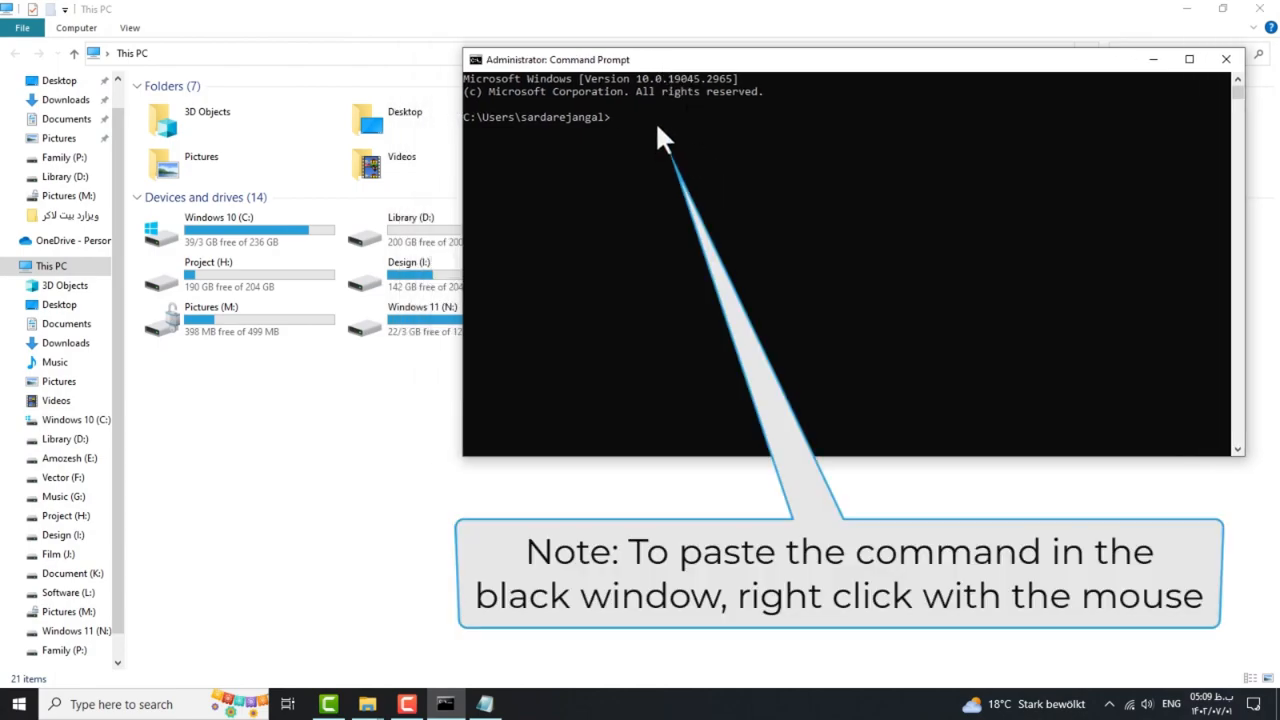
pyautogui.rightClick(657, 128)
pyautogui.press('Return')
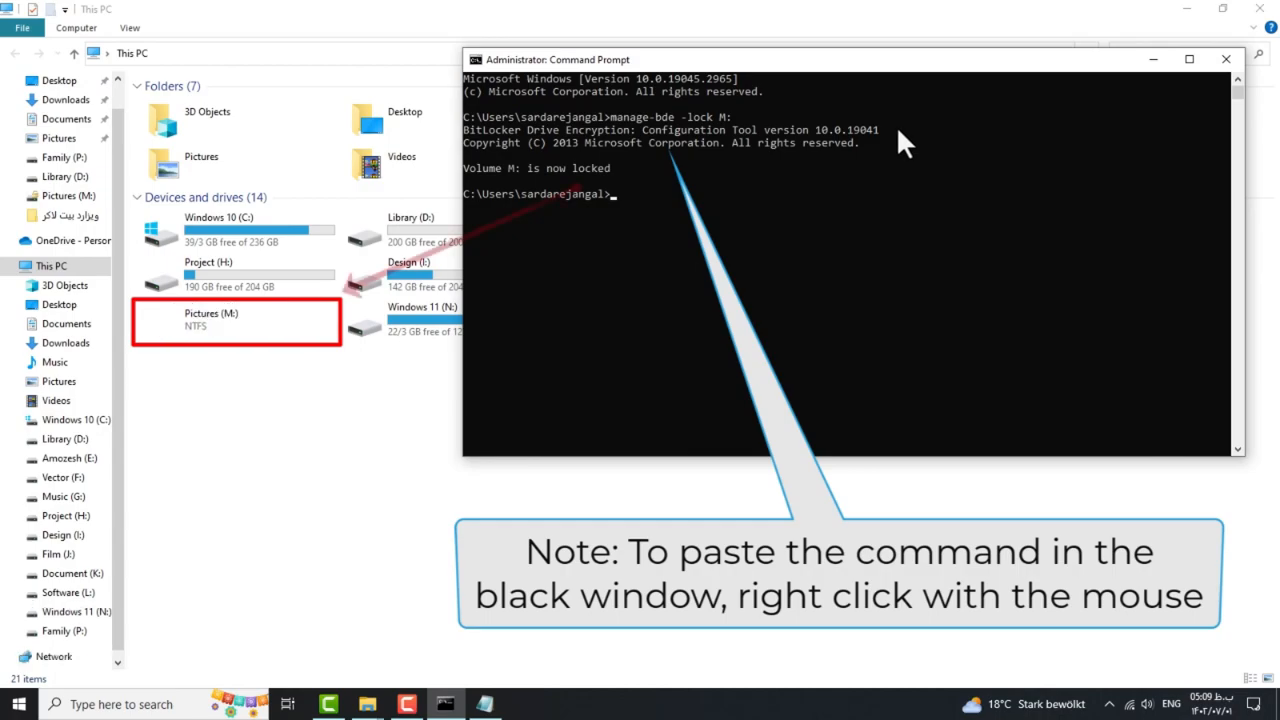
# Unlock Pictures (M:) from This PC with the drive password.
pyautogui.click(290, 377)
pyautogui.rightClick(238, 320)
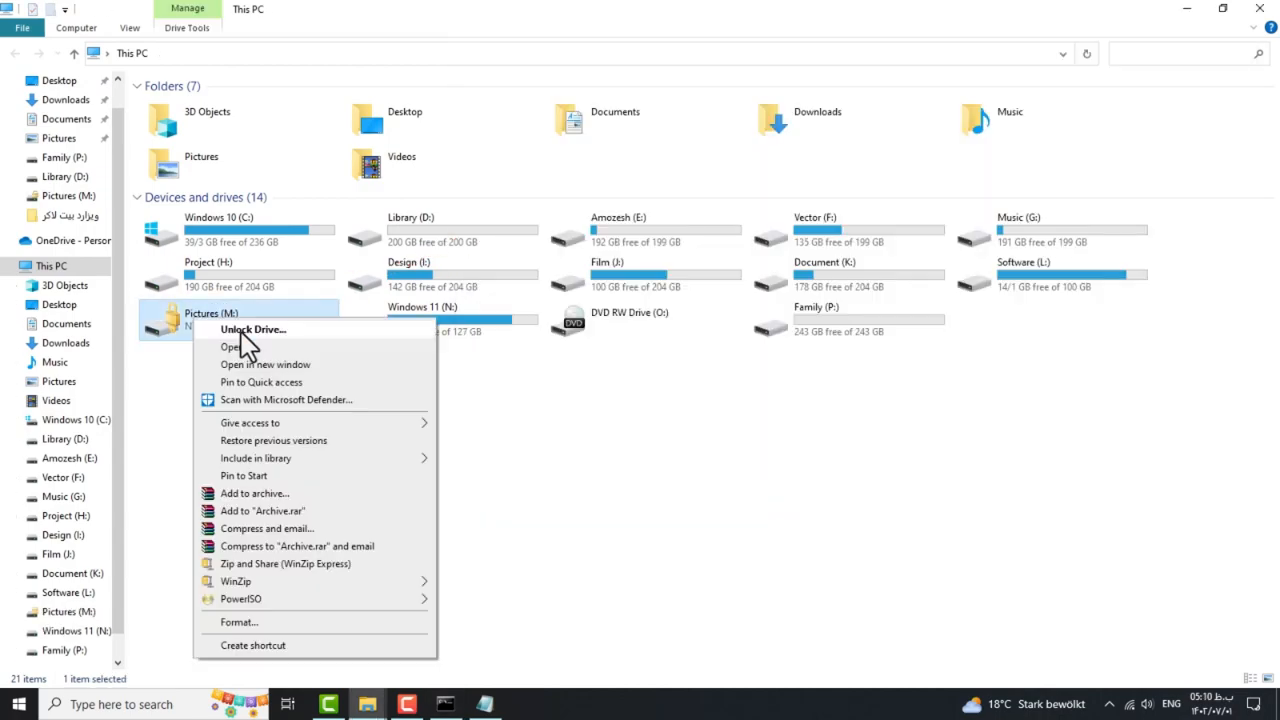
pyautogui.click(245, 330)
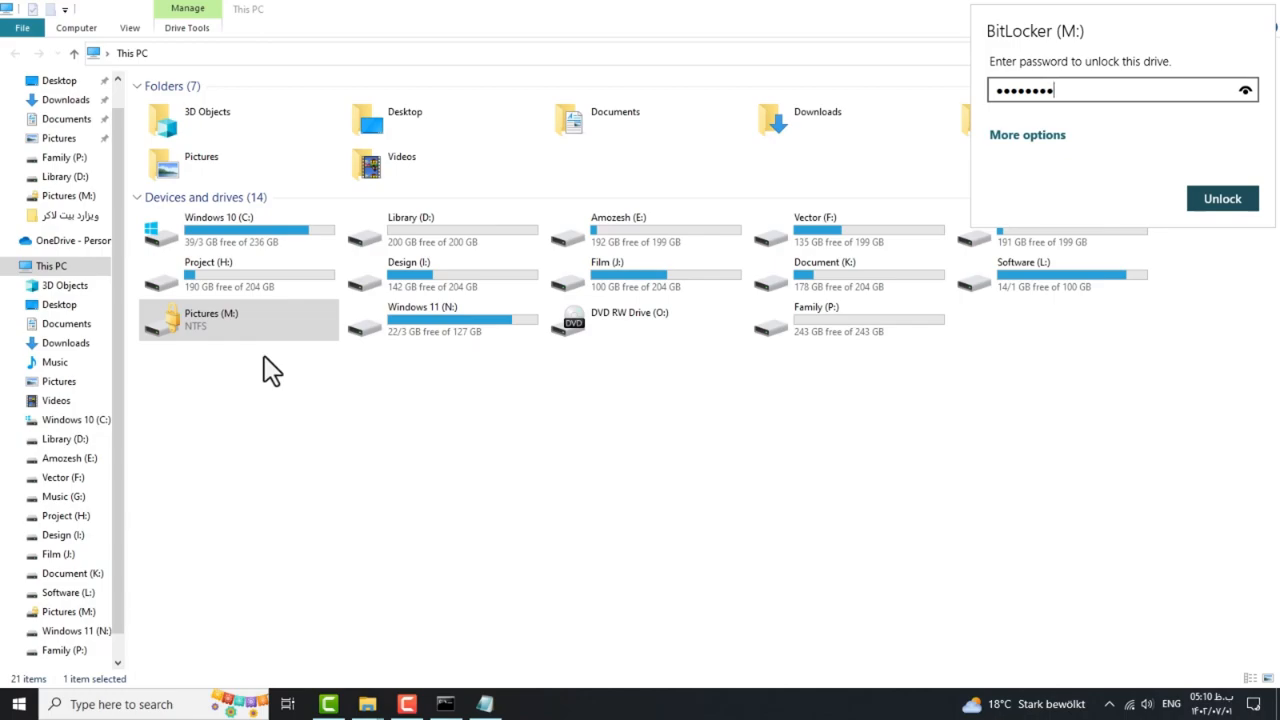
pyautogui.press('Return')
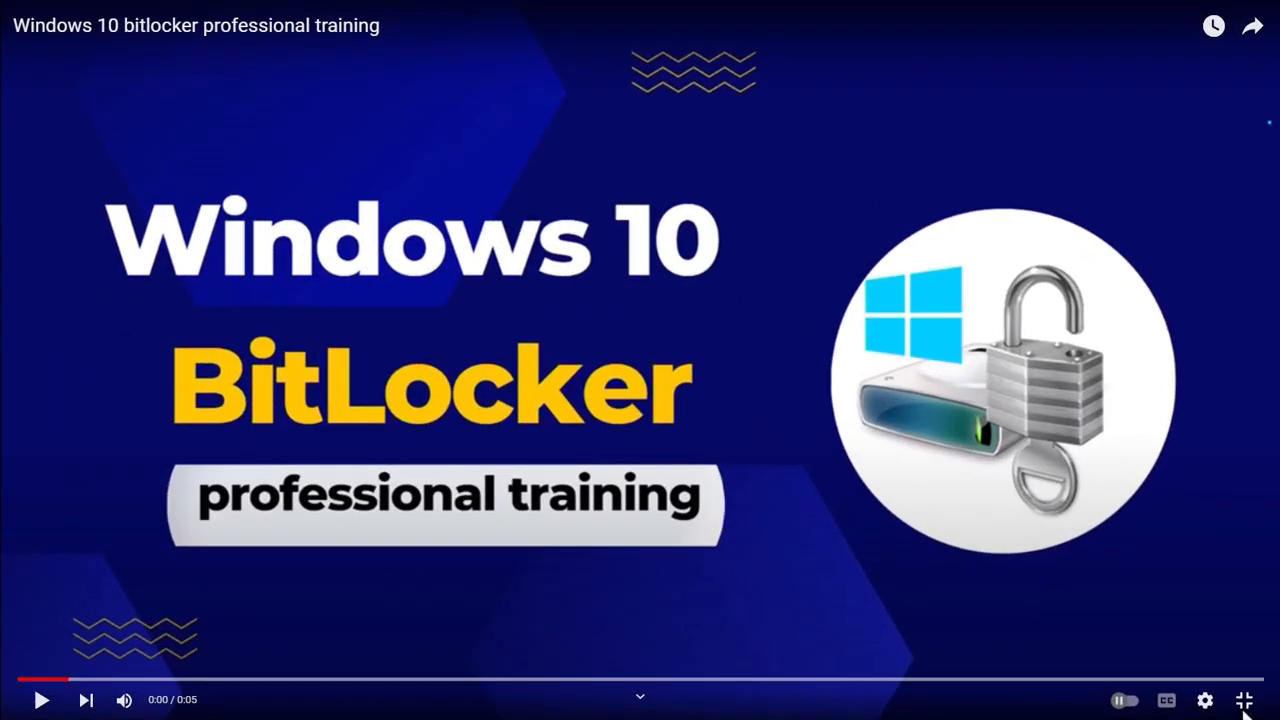
# Copy manage-bde -lock M: from the expanded YouTube description in Opera, then minimize the browser.
pyautogui.click(1244, 700)
pyautogui.scroll(-2, 765, 517)
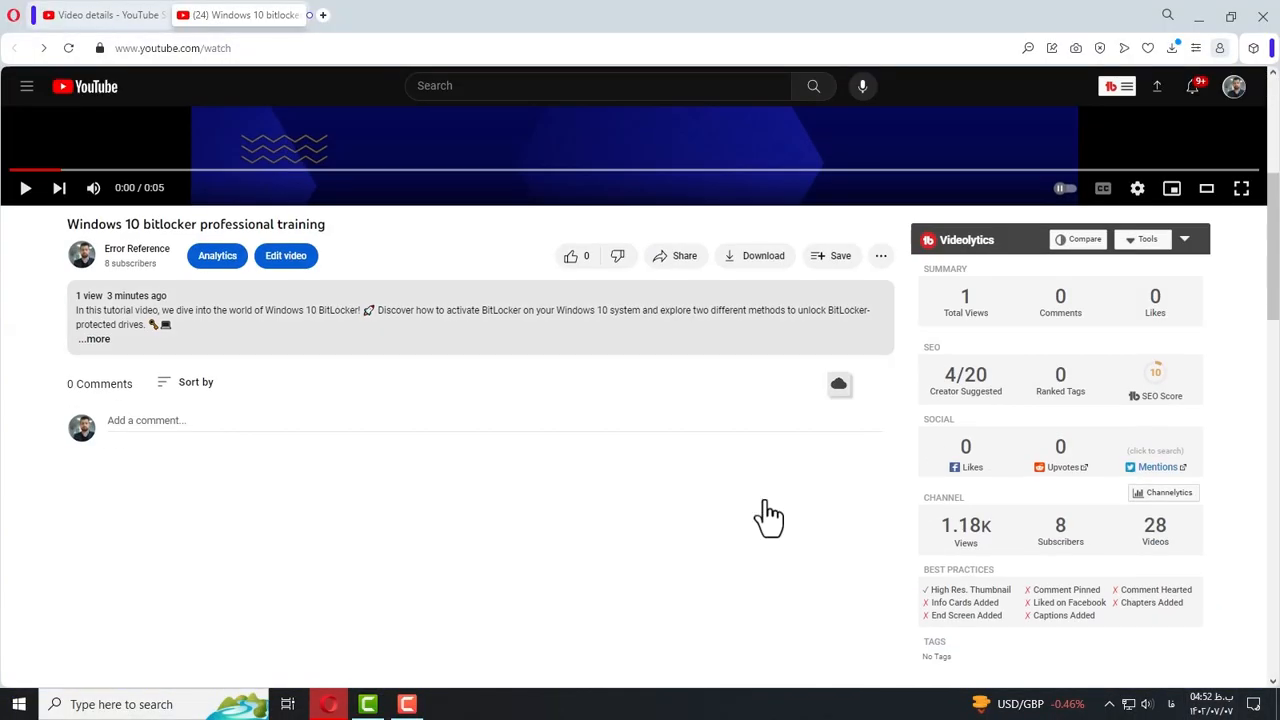
pyautogui.click(100, 340)
pyautogui.scroll(-2, 178, 350)
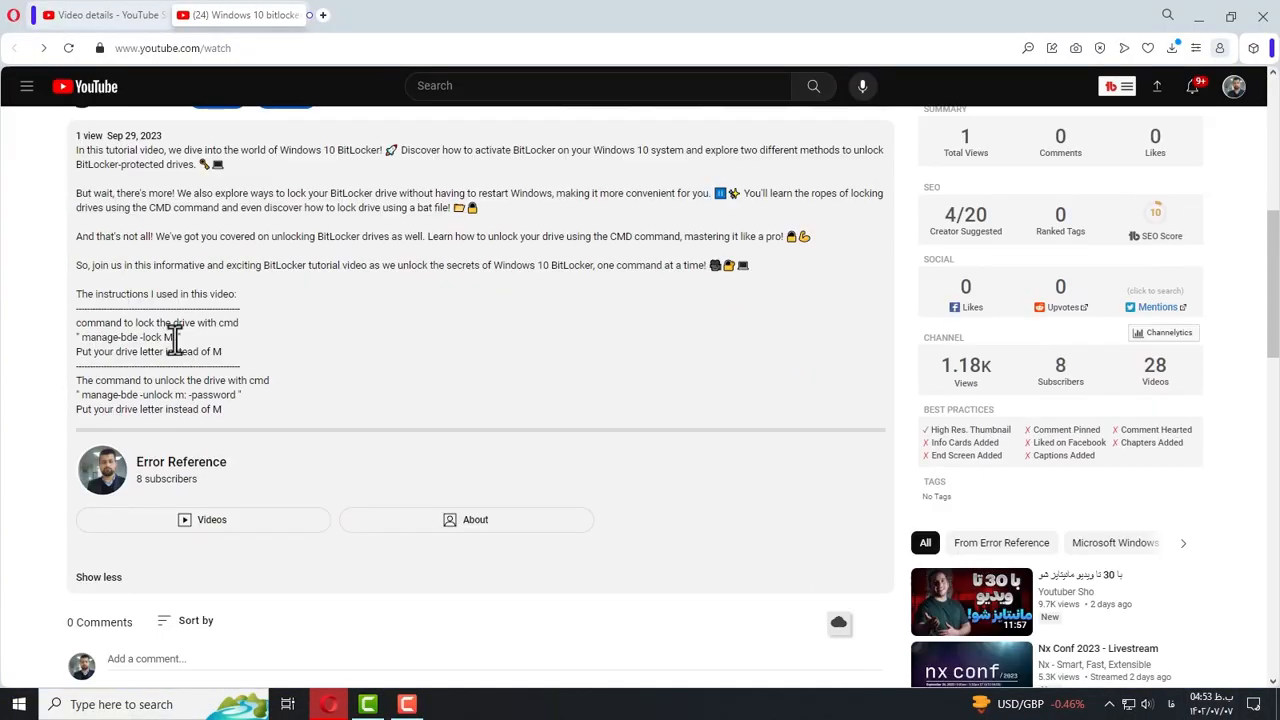
pyautogui.moveTo(176, 337); pyautogui.dragTo(79, 337)
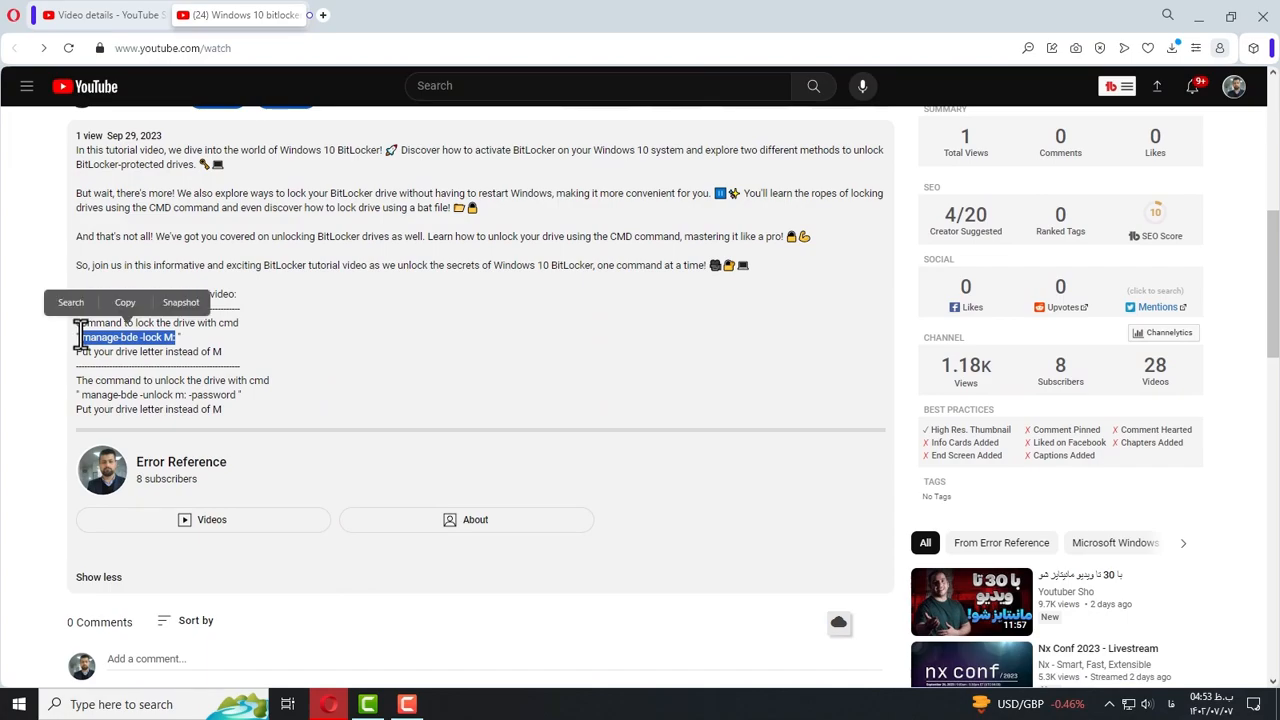
pyautogui.click(136, 310)
pyautogui.click(1197, 20)
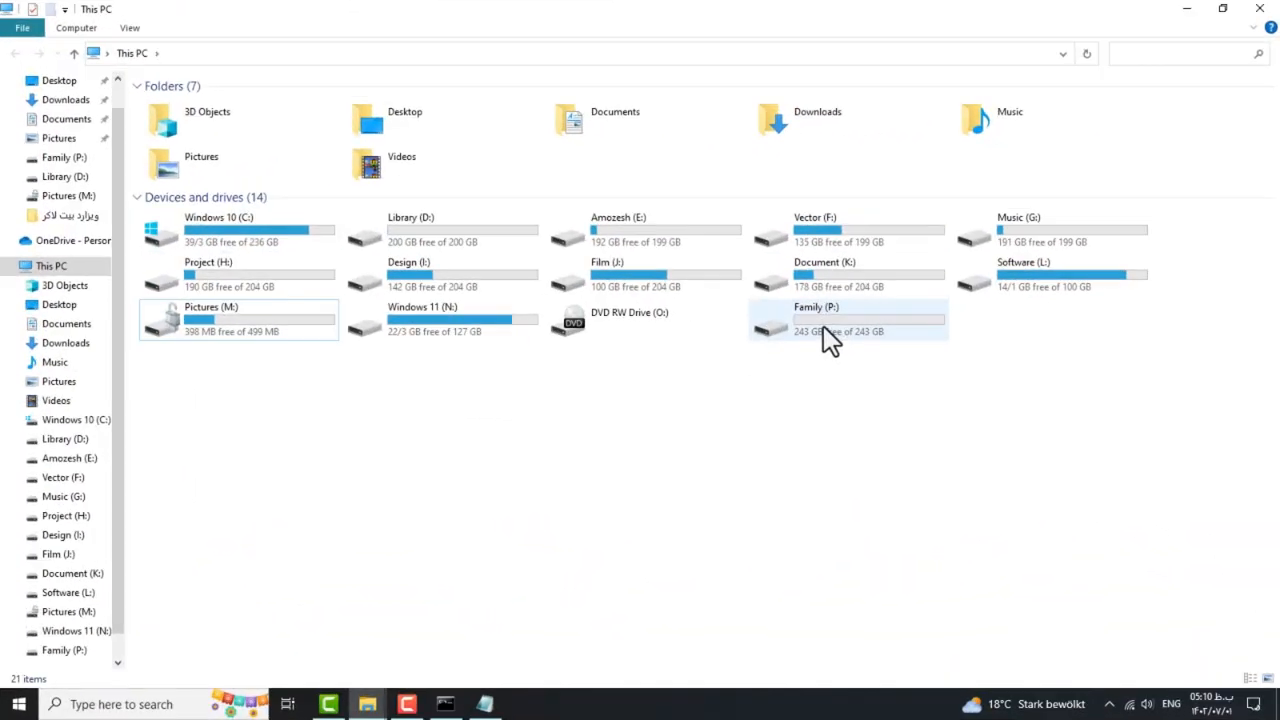
# In Family (P:), turn off Hide extensions for known file types, then open New Text Document.txt.
pyautogui.doubleClick(800, 330)
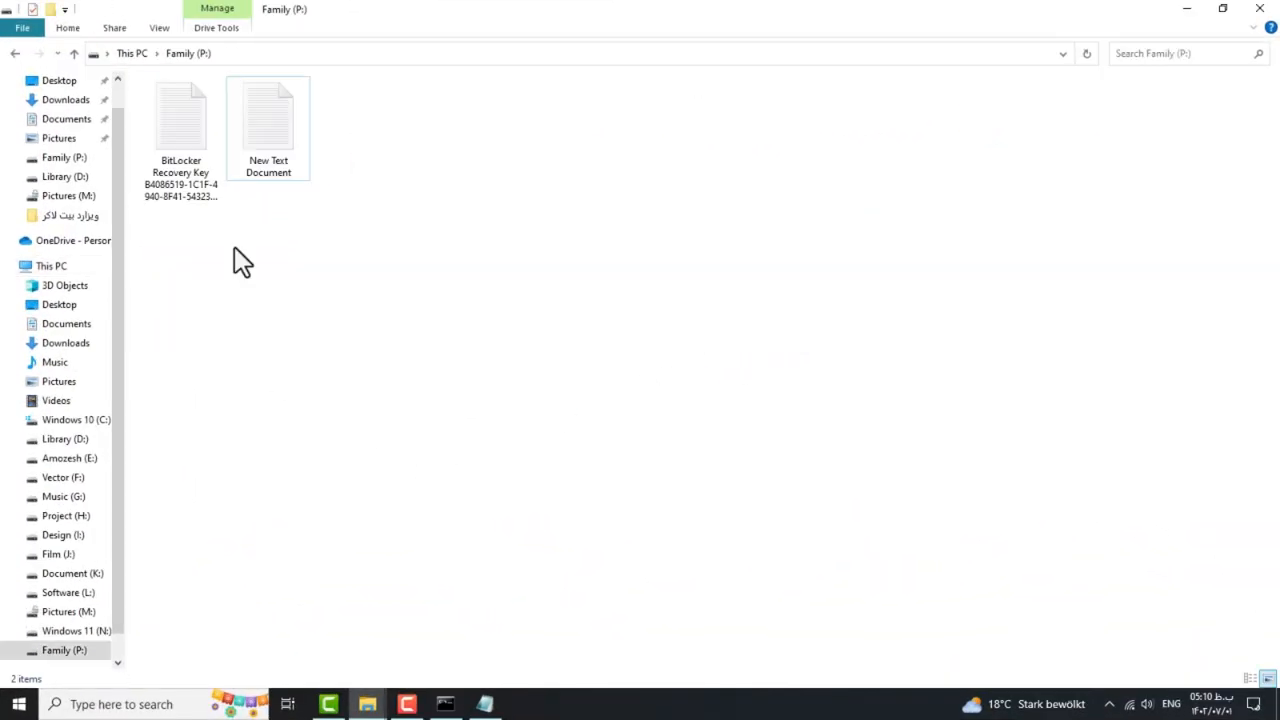
pyautogui.click(164, 30)
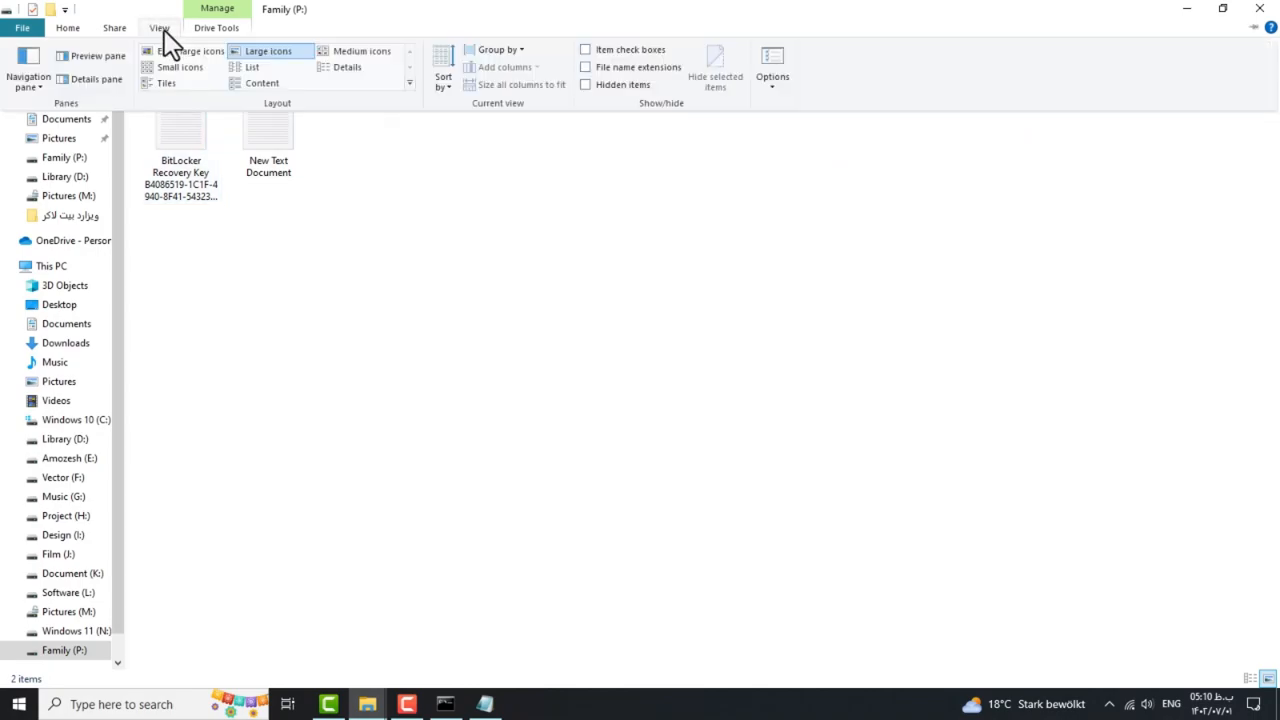
pyautogui.click(773, 88)
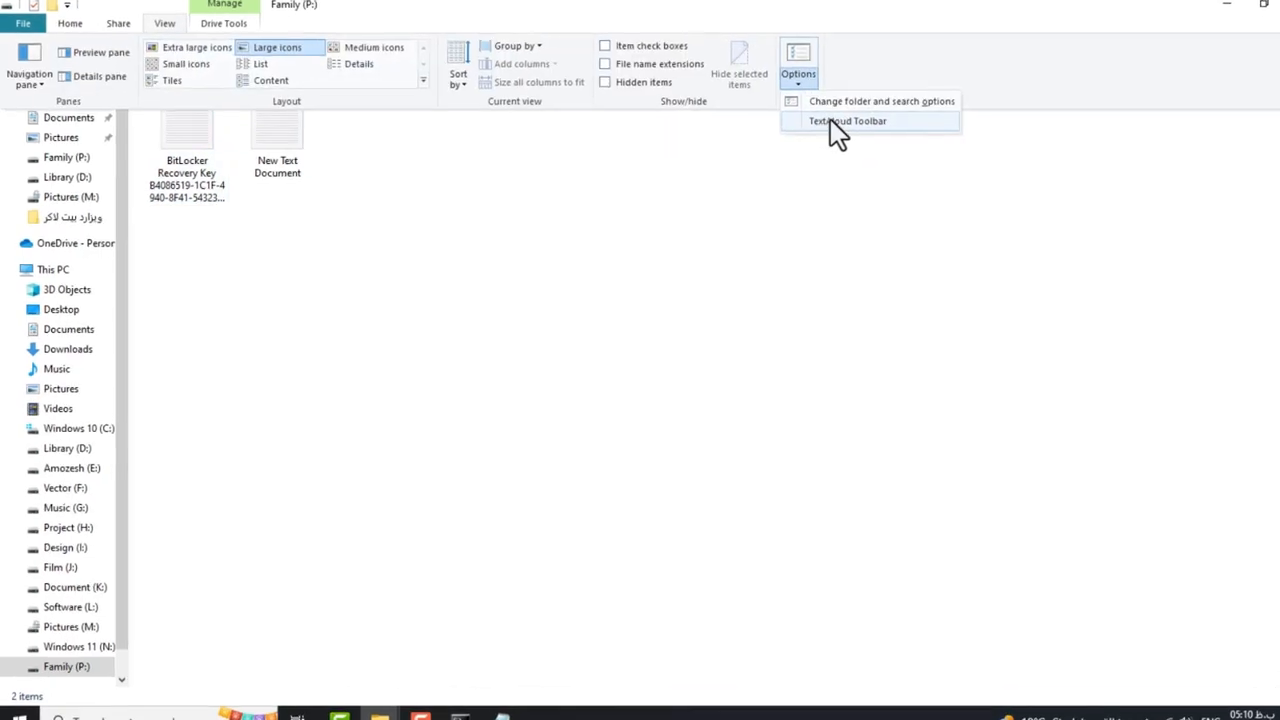
pyautogui.click(806, 104)
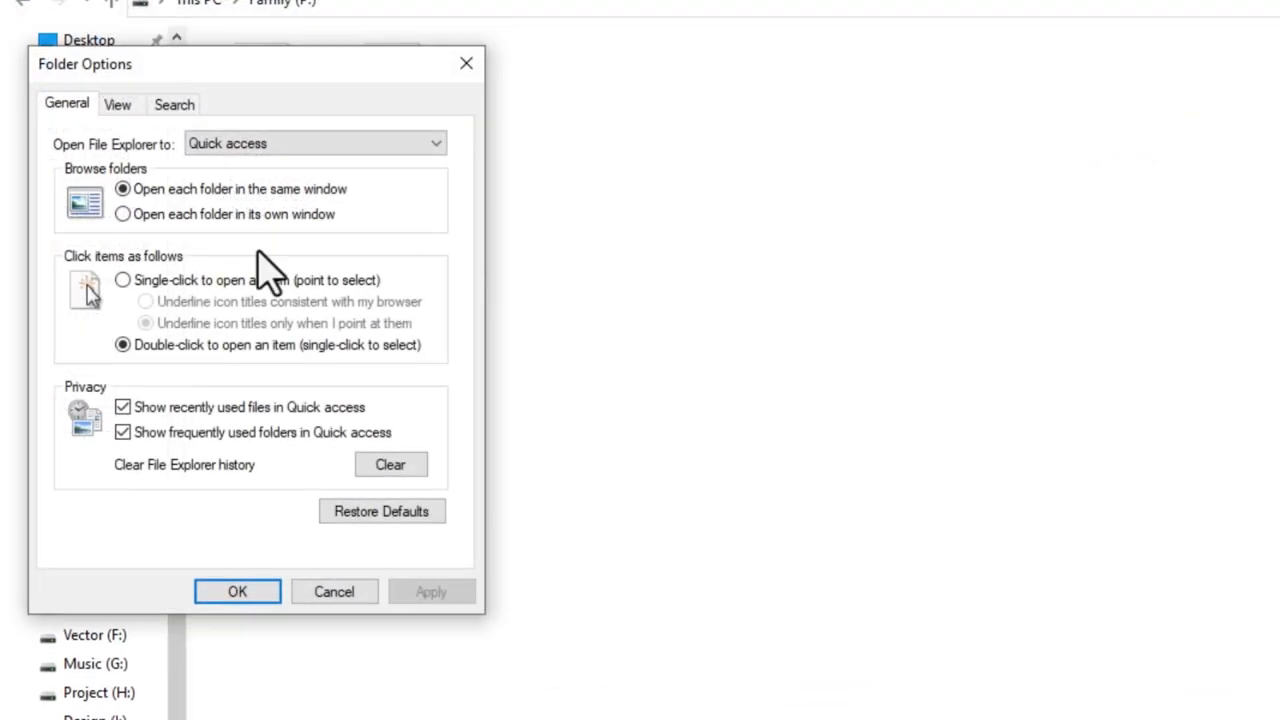
pyautogui.moveTo(250, 72); pyautogui.dragTo(920, 32)
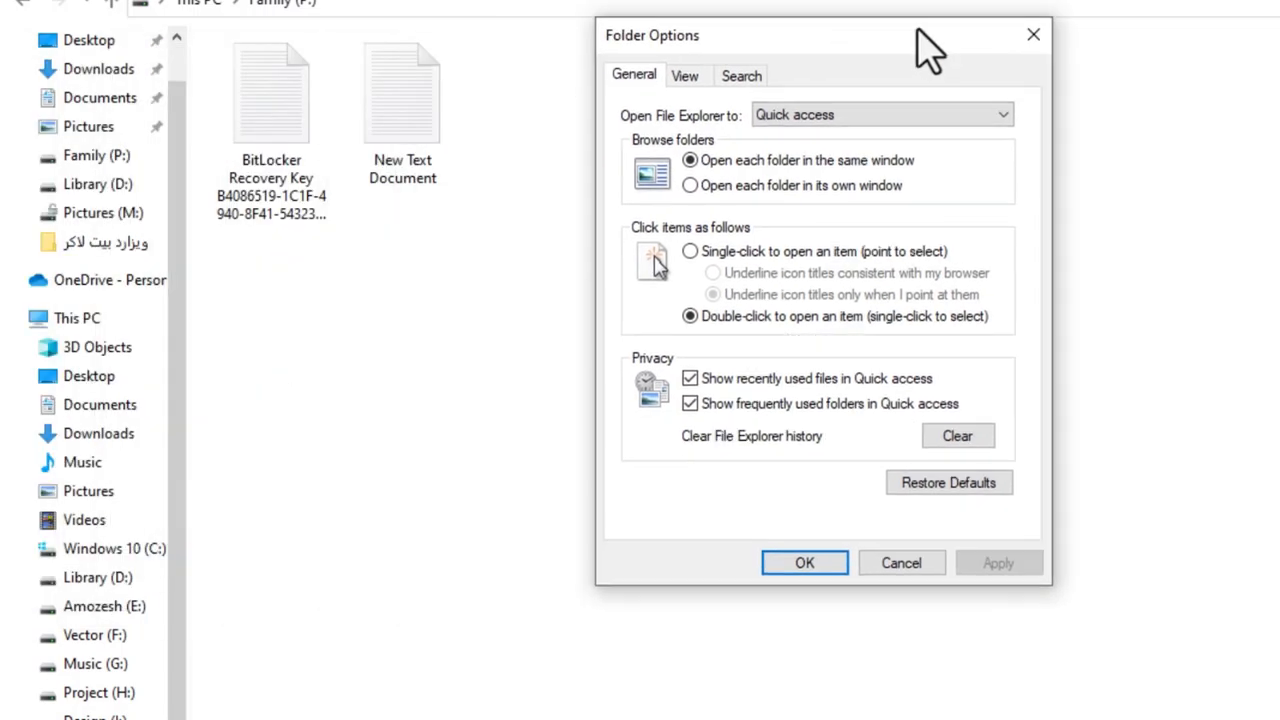
pyautogui.click(785, 66)
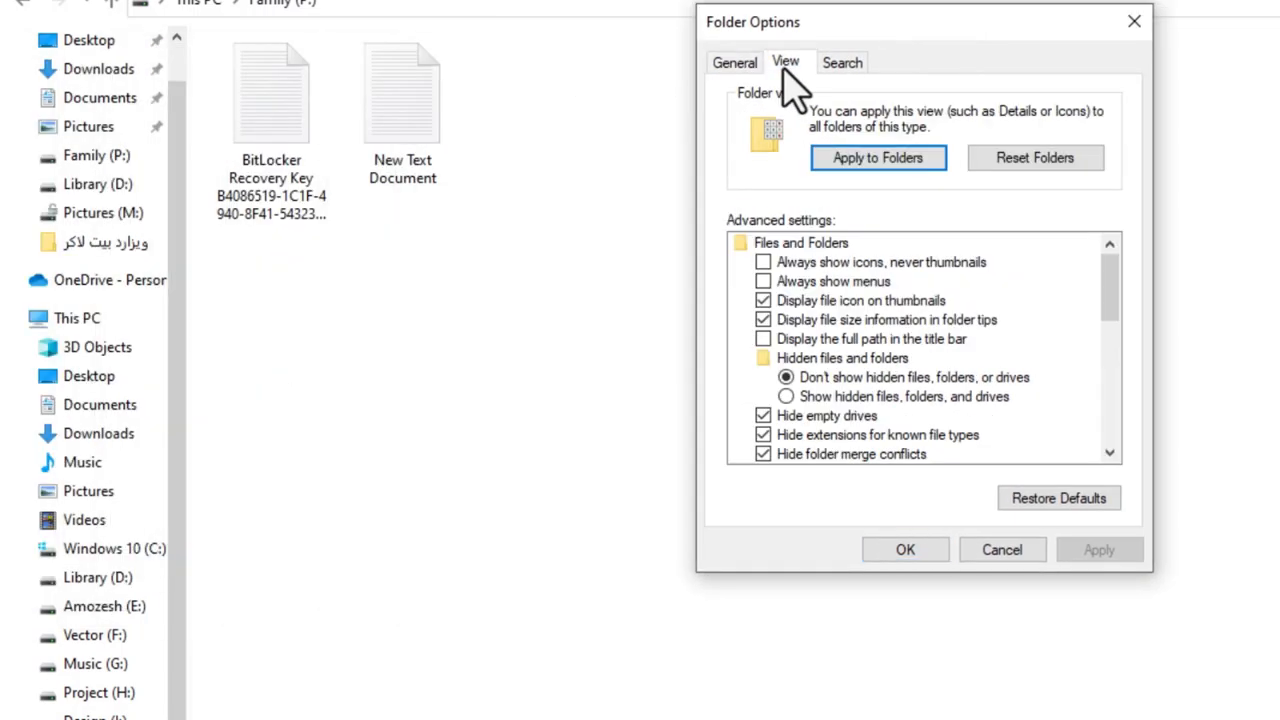
pyautogui.click(764, 436)
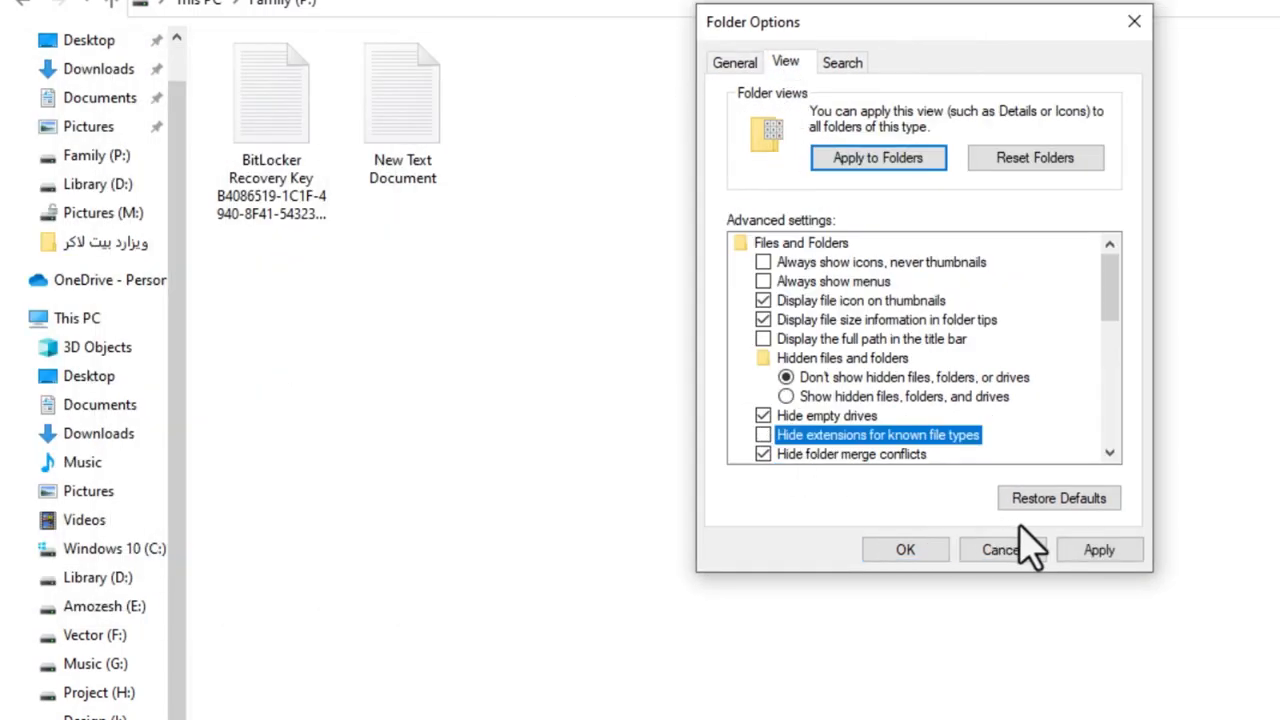
pyautogui.click(1098, 552)
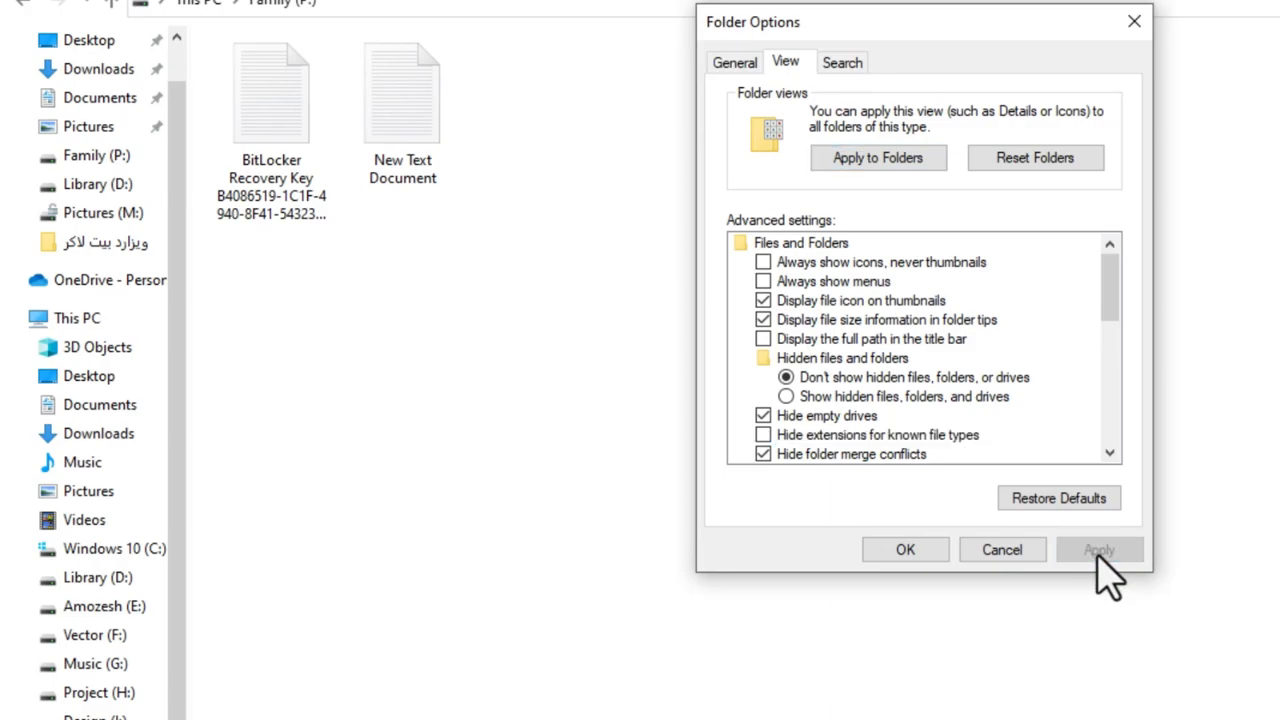
pyautogui.click(903, 552)
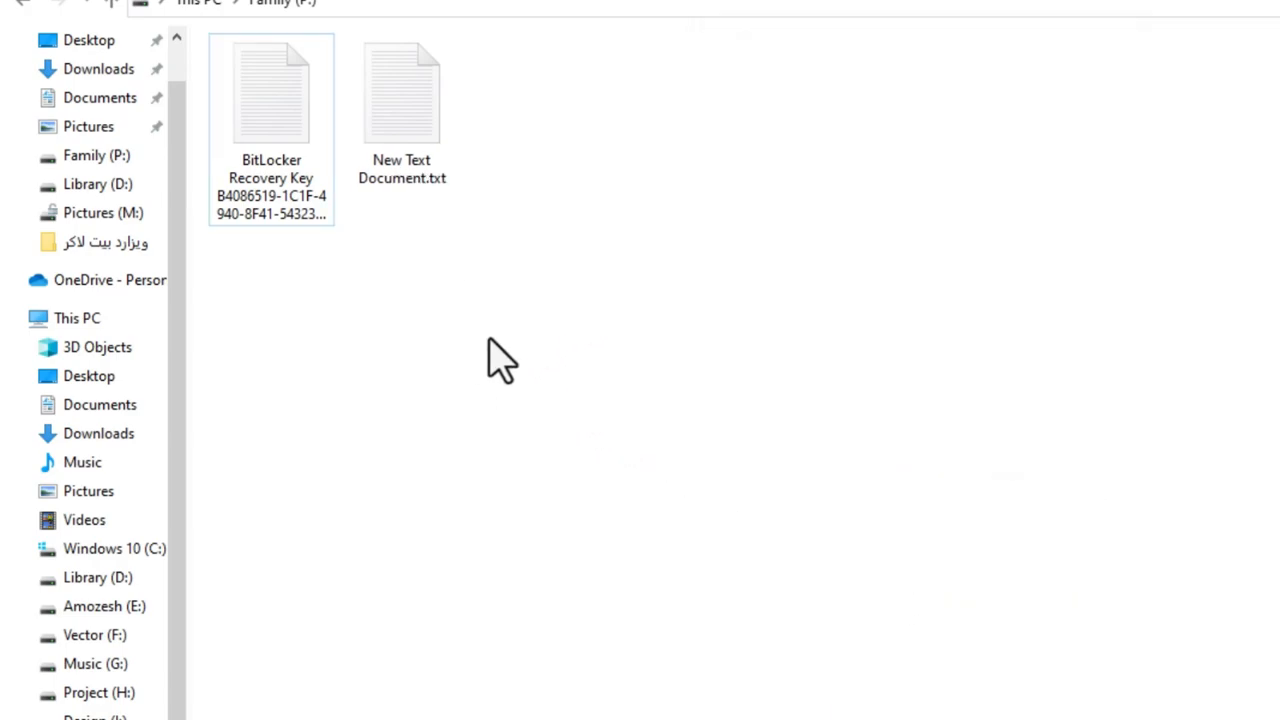
pyautogui.doubleClick(405, 182)
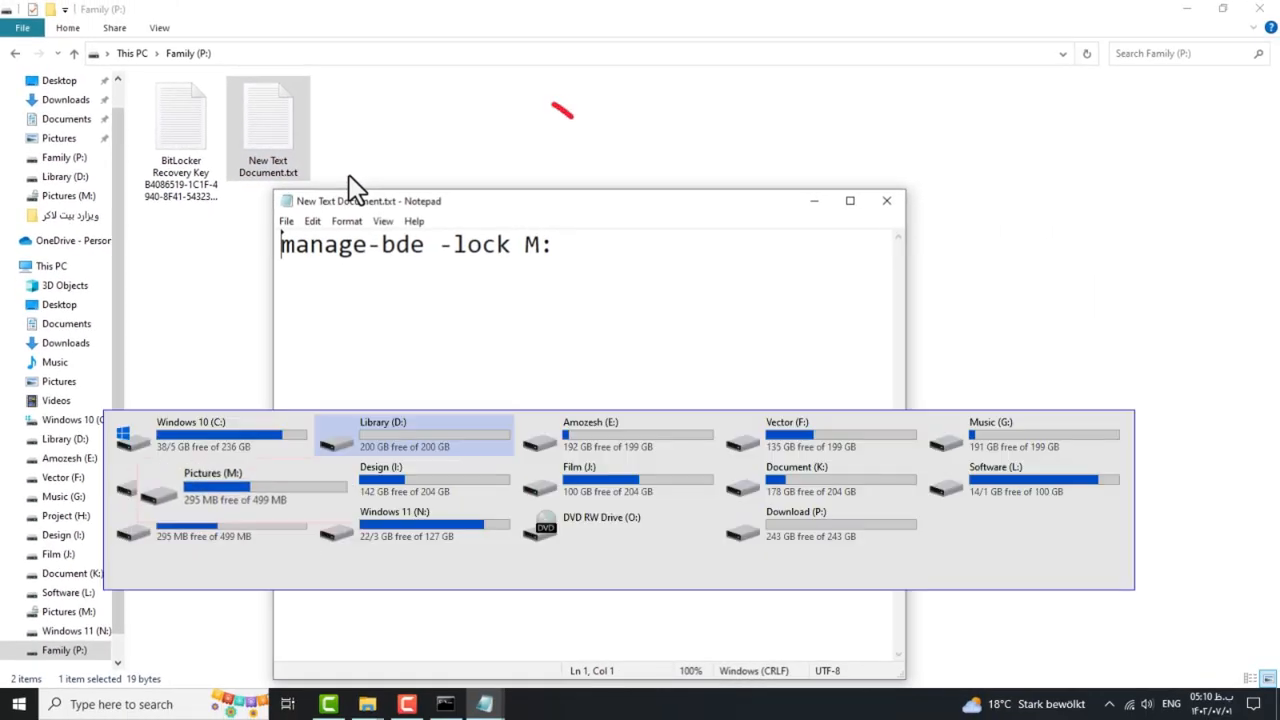
# Use Save As to store the note as the batch file Lock m Drive .Bat on Family (P:).
pyautogui.click(285, 220)
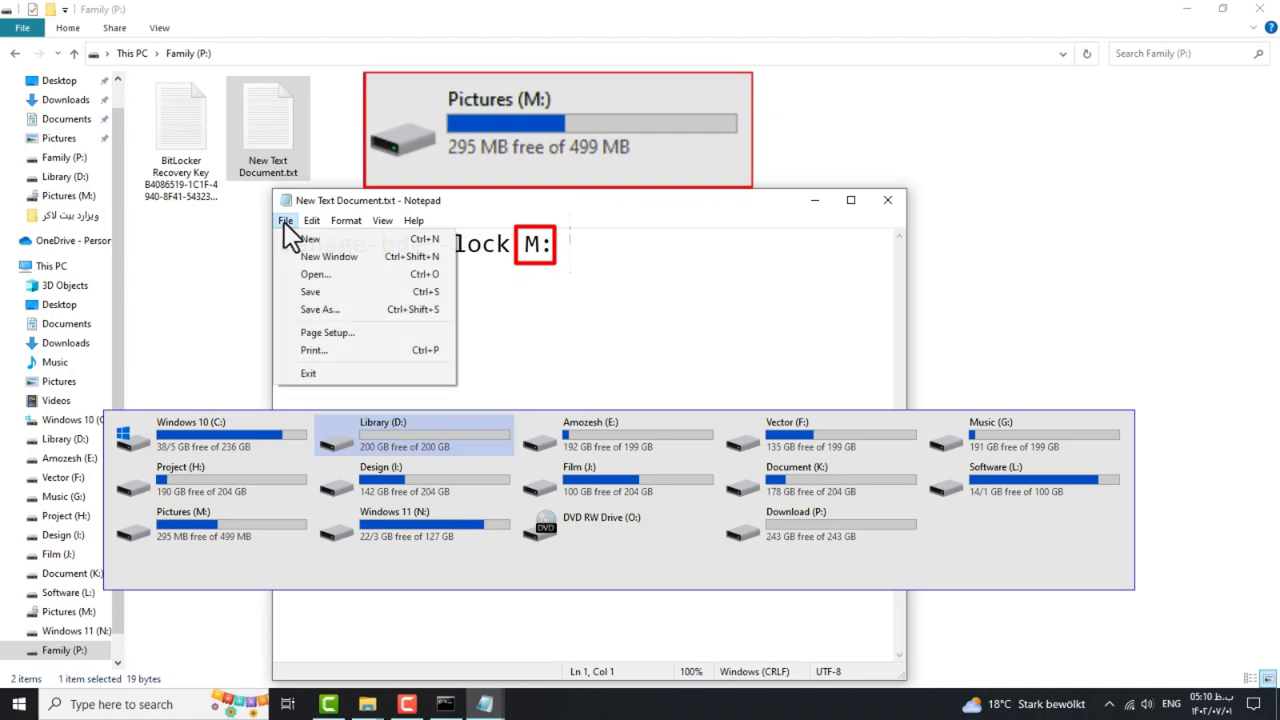
pyautogui.click(313, 310)
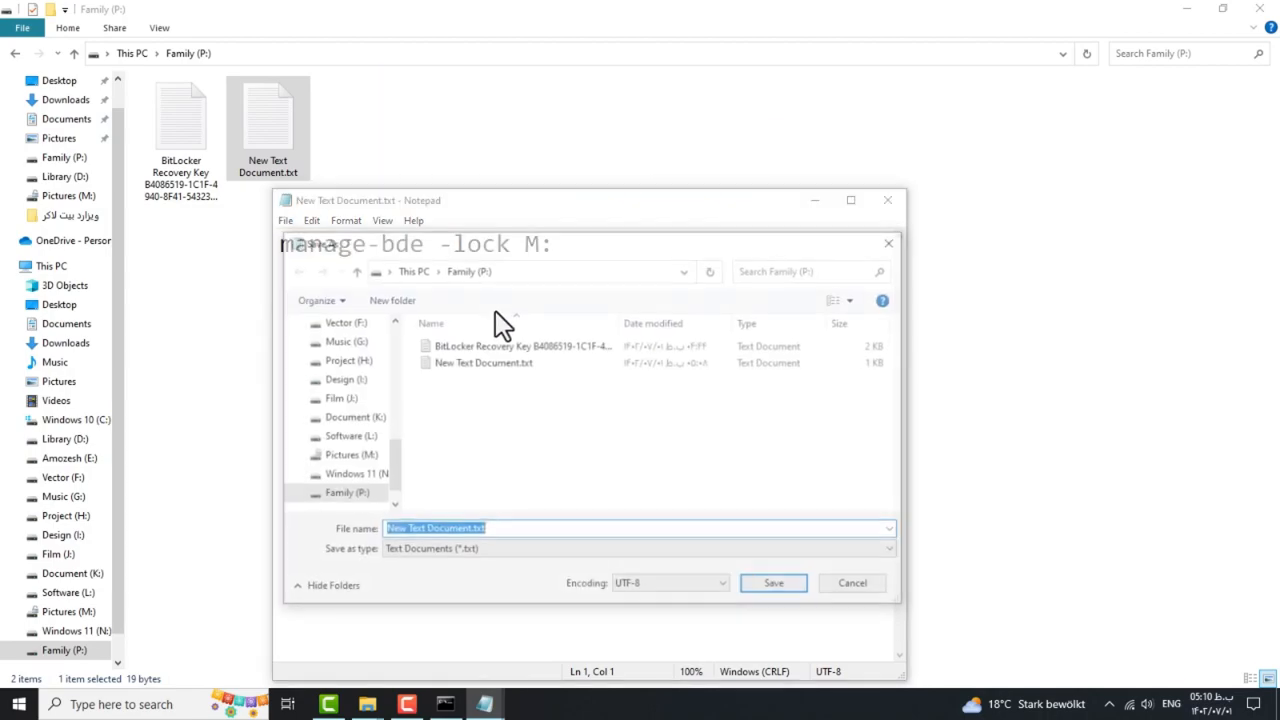
pyautogui.click(483, 530)
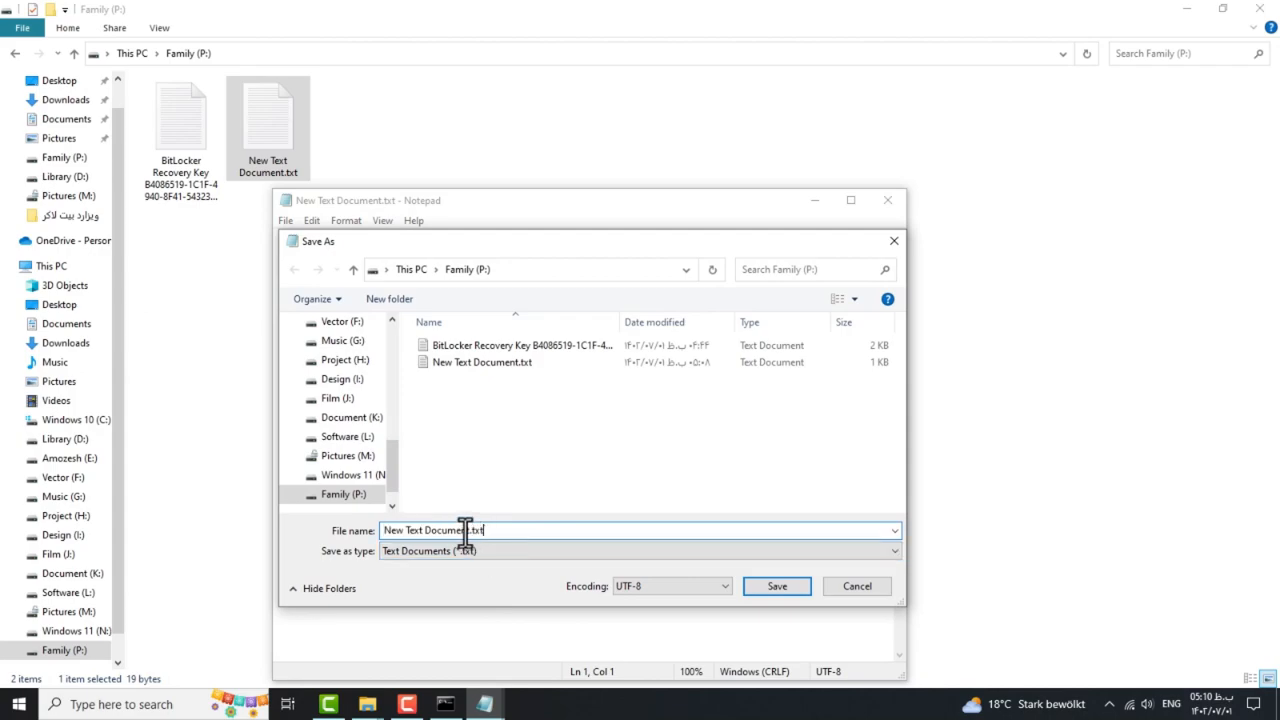
pyautogui.moveTo(467, 530); pyautogui.dragTo(374, 530)
pyautogui.write('Lock m')
pyautogui.press('BackSpace')
pyautogui.write('Bat')
pyautogui.click(775, 586)
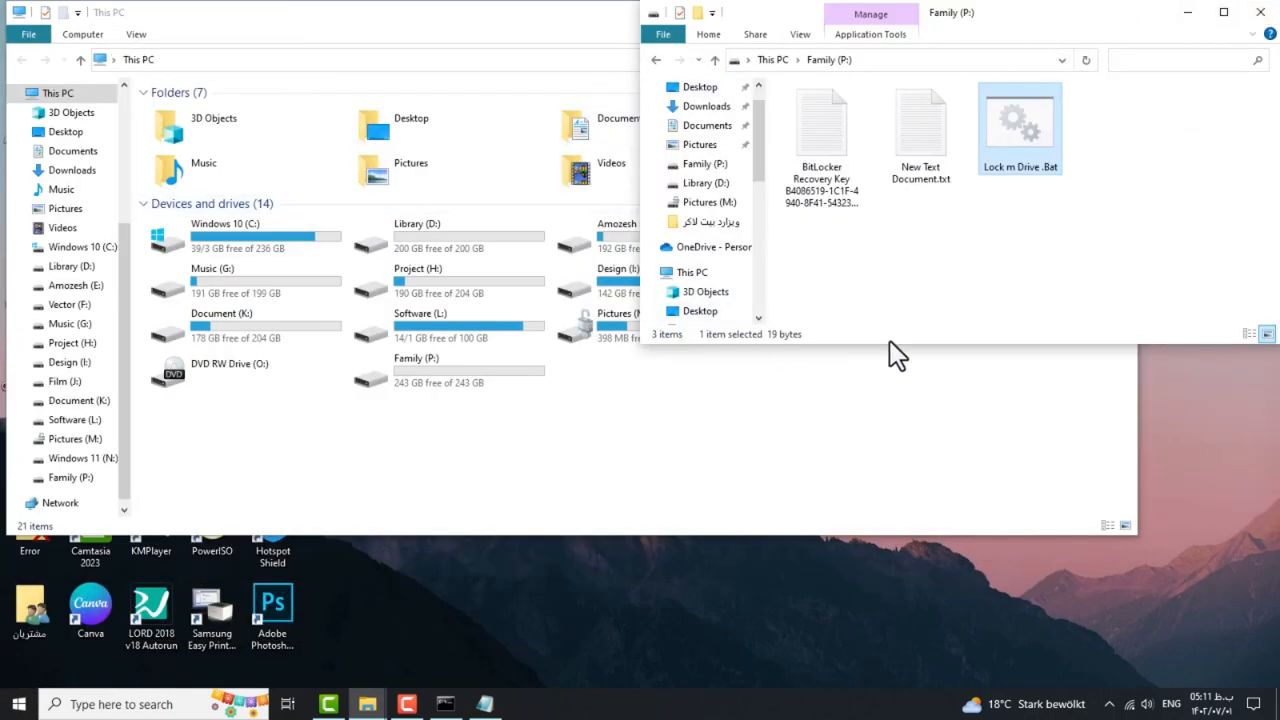
pyautogui.moveTo(889, 345); pyautogui.dragTo(895, 688)
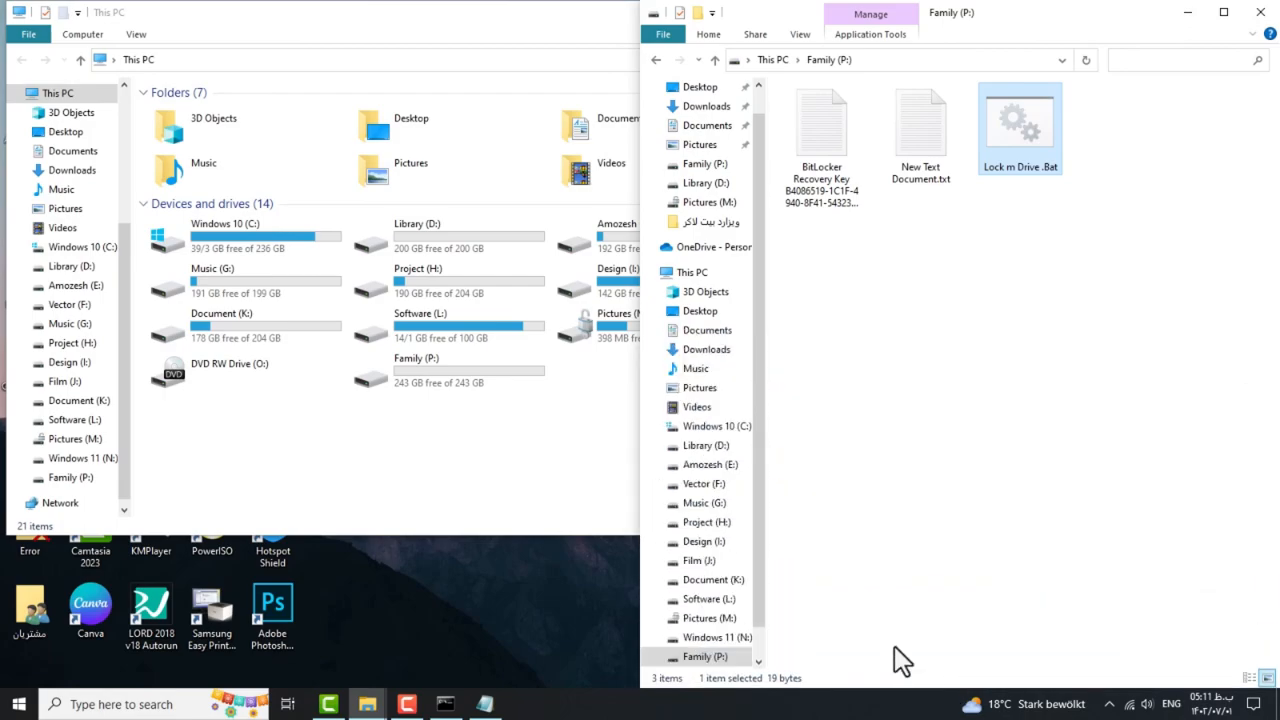
# Snap This PC and Family (P:) side by side at full height, with Pictures (M:) visible.
pyautogui.click(522, 33)
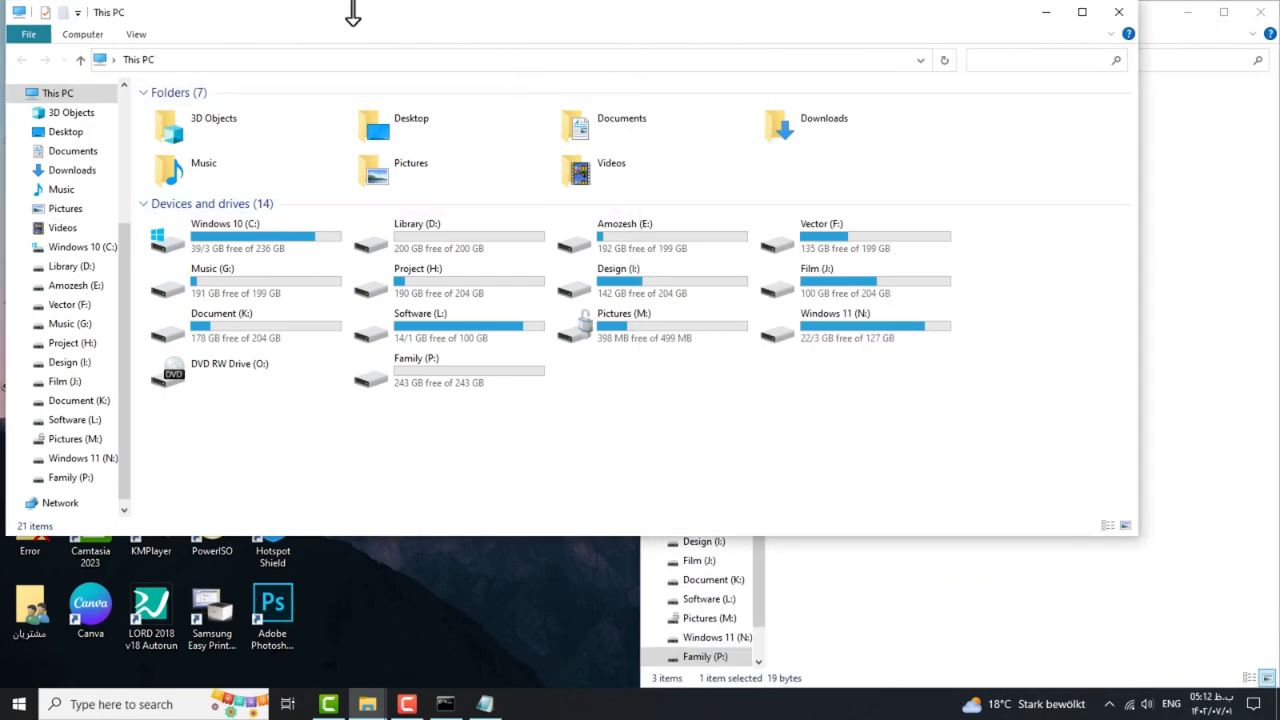
pyautogui.moveTo(353, 6); pyautogui.dragTo(640, 2)
pyautogui.moveTo(433, 5); pyautogui.dragTo(3, 5)
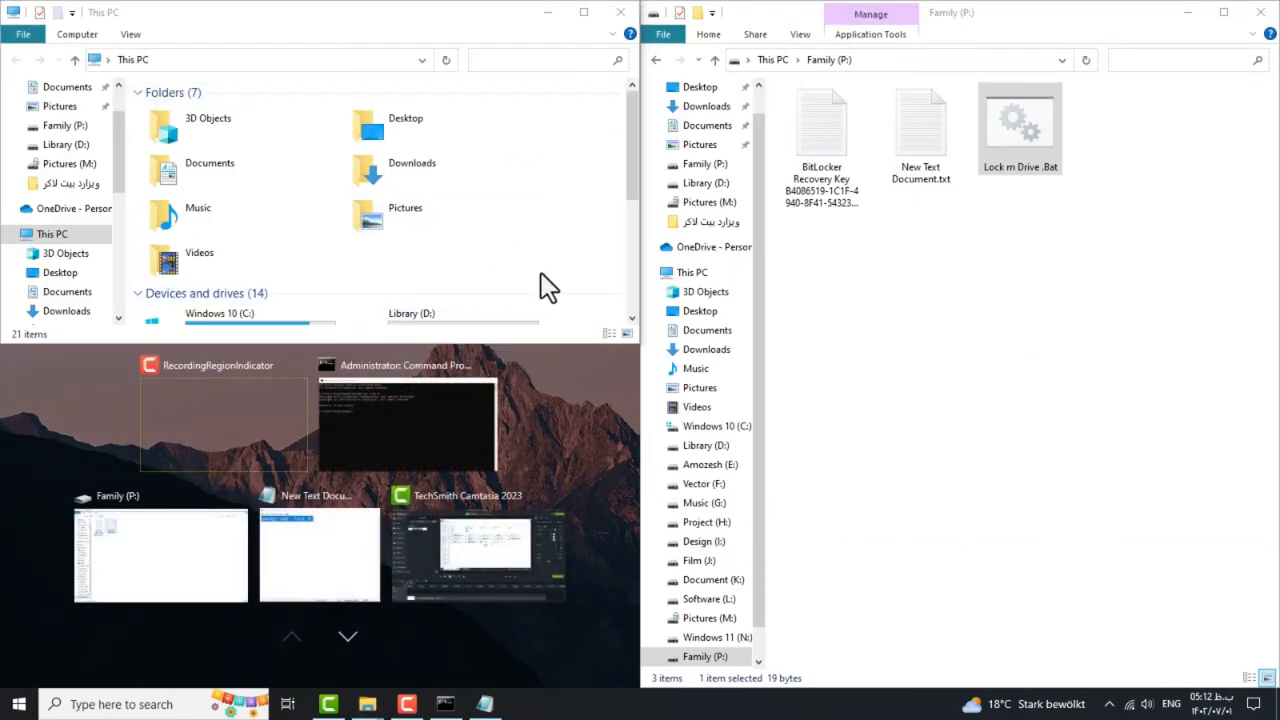
pyautogui.click(566, 342)
pyautogui.moveTo(561, 347); pyautogui.dragTo(571, 694)
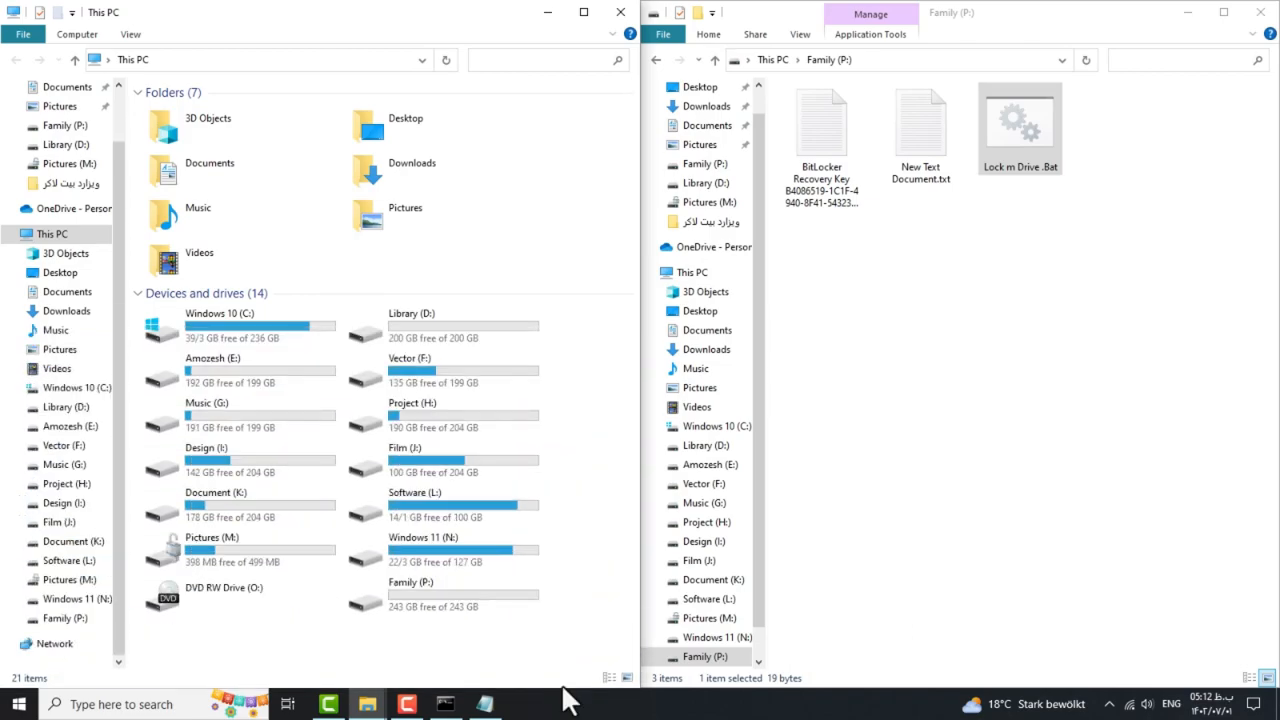
pyautogui.click(194, 554)
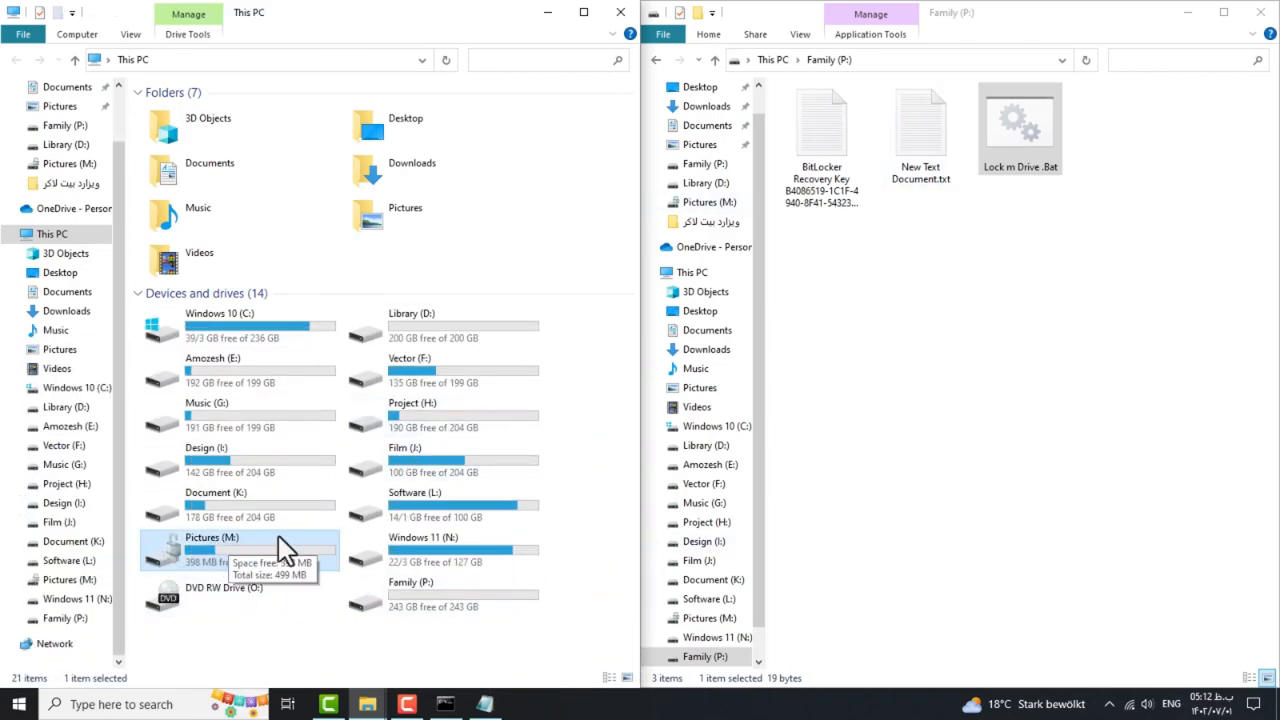
# Run Lock m Drive .Bat as administrator to lock M:, then close both Explorer windows.
pyautogui.rightClick(1014, 151)
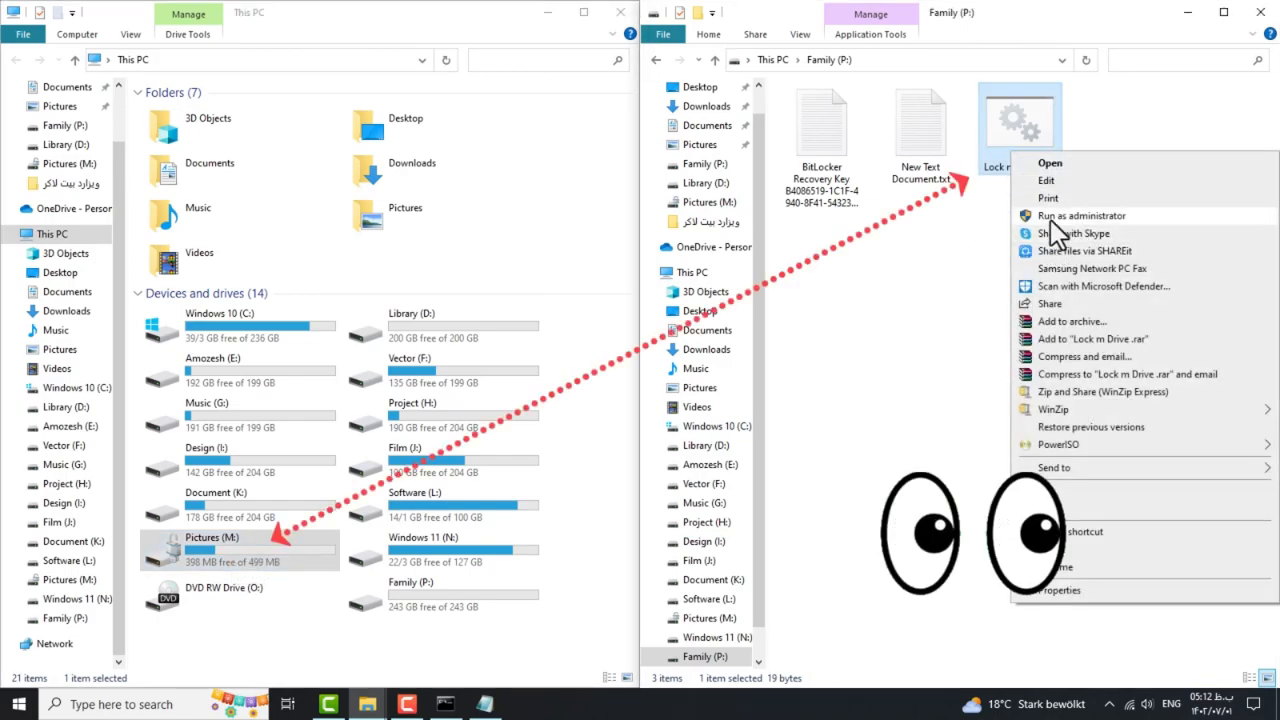
pyautogui.click(1050, 219)
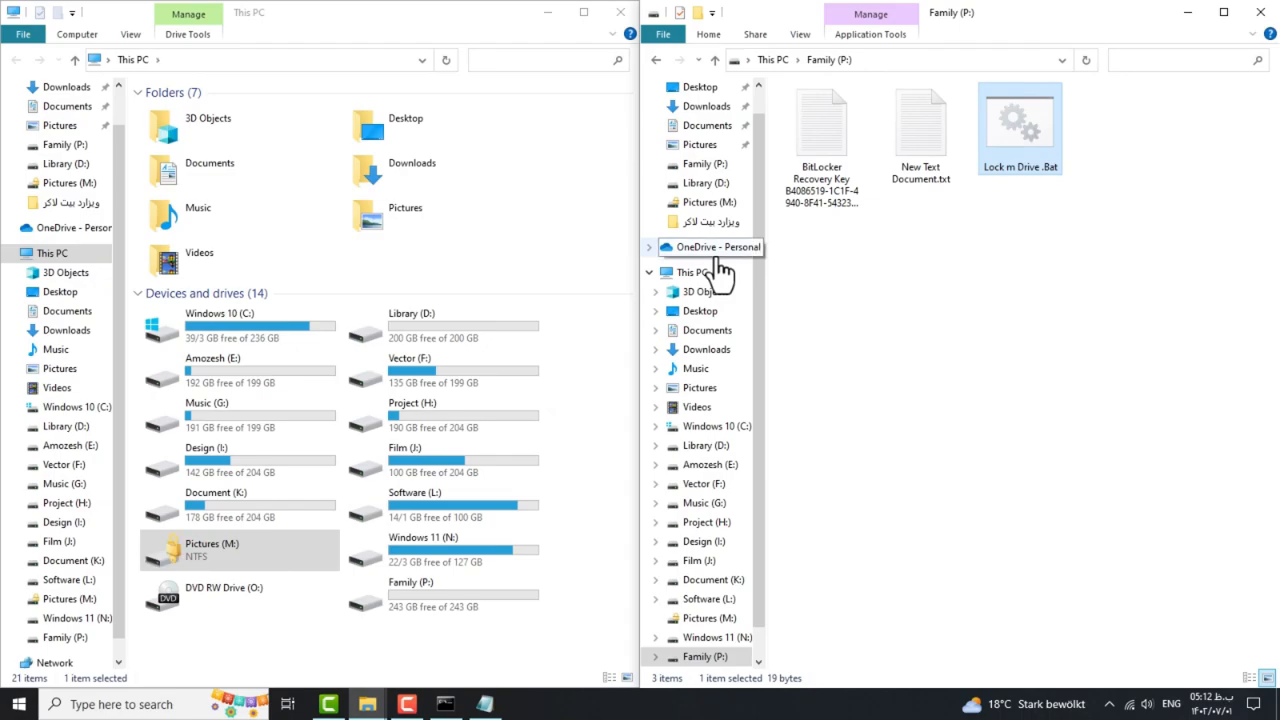
pyautogui.click(1023, 271)
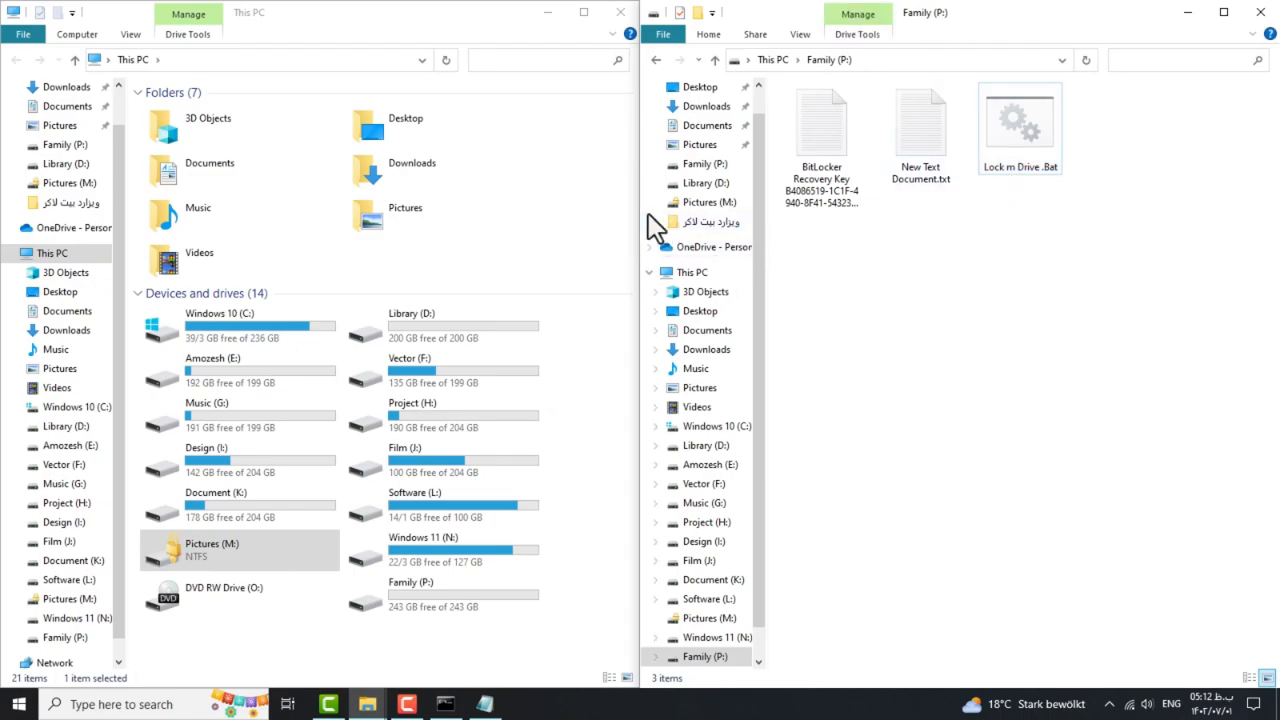
pyautogui.click(1259, 14)
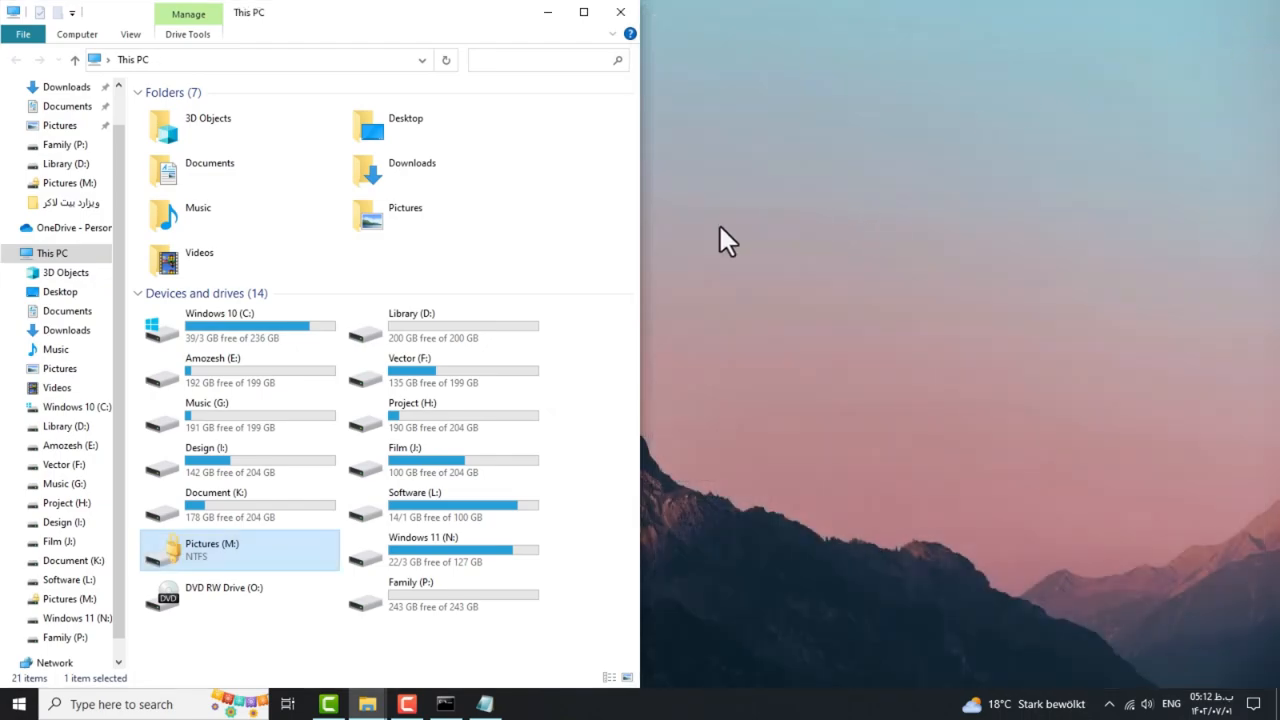
pyautogui.click(619, 13)
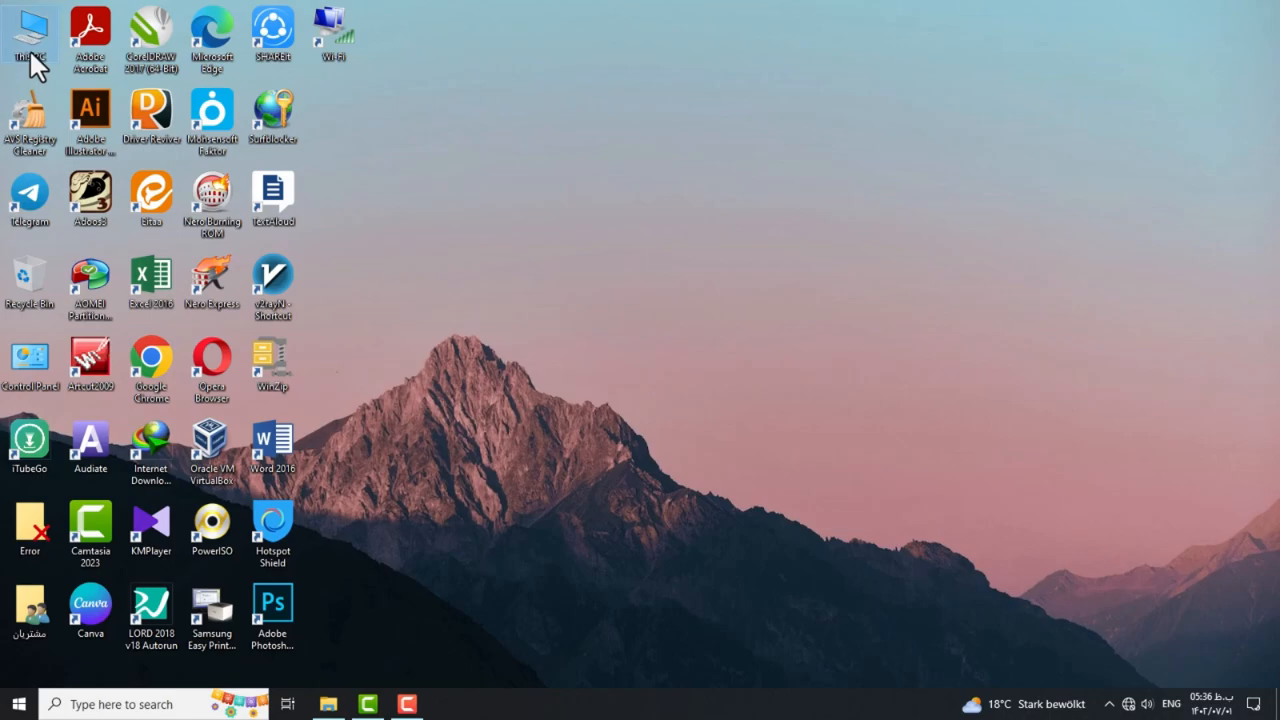
# Open This PC and launch Command Prompt as administrator from a cmd search, moved below the drives.
pyautogui.doubleClick(29, 49)
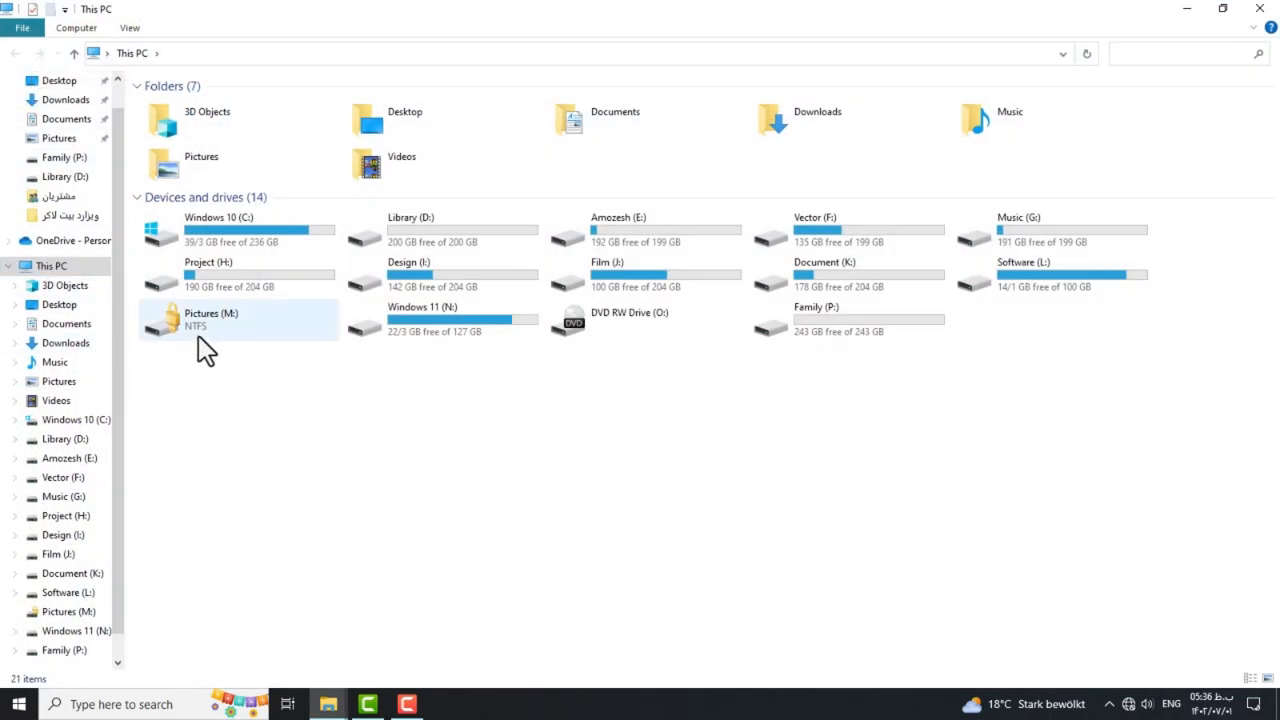
pyautogui.click(131, 704)
pyautogui.write('c')
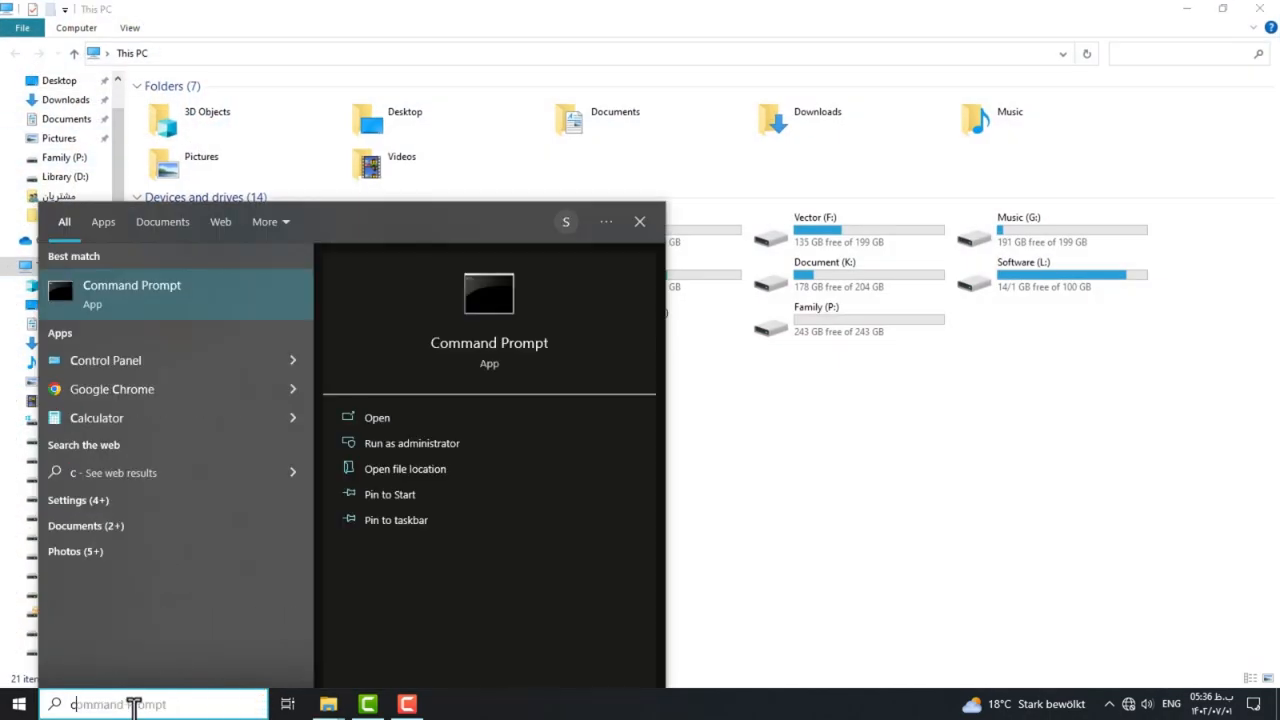
pyautogui.write('md')
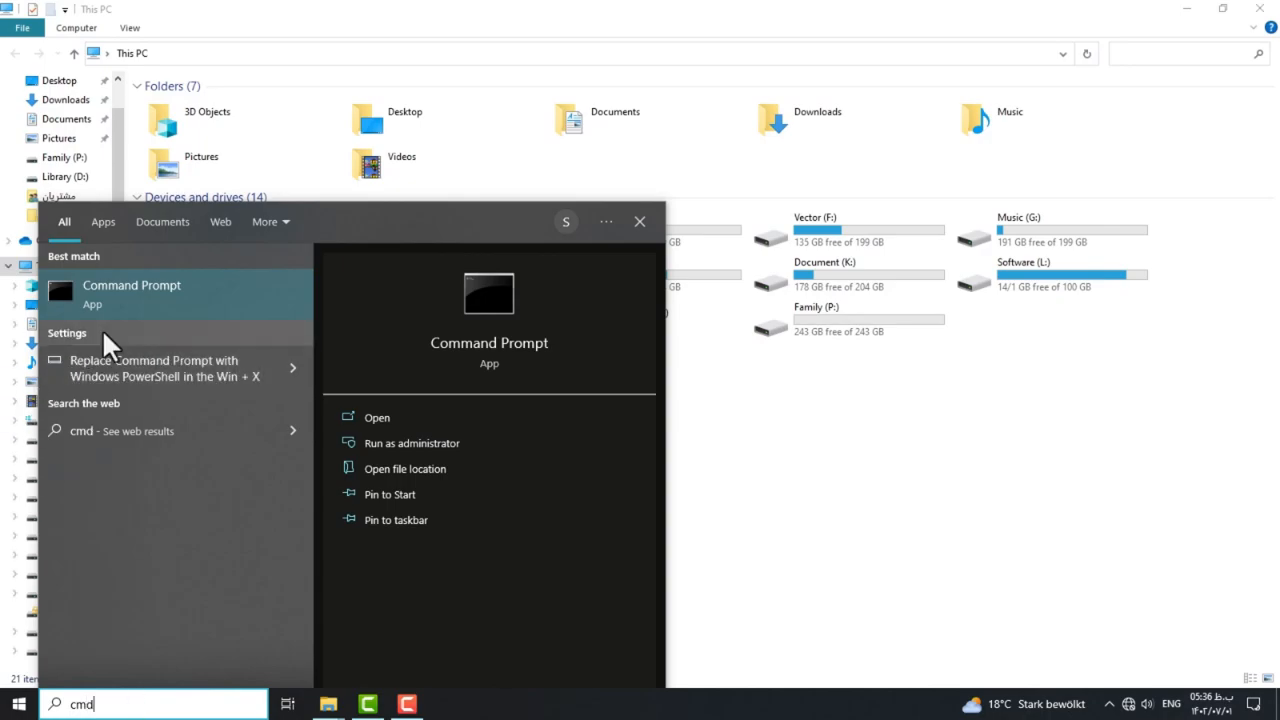
pyautogui.rightClick(118, 310)
pyautogui.click(150, 320)
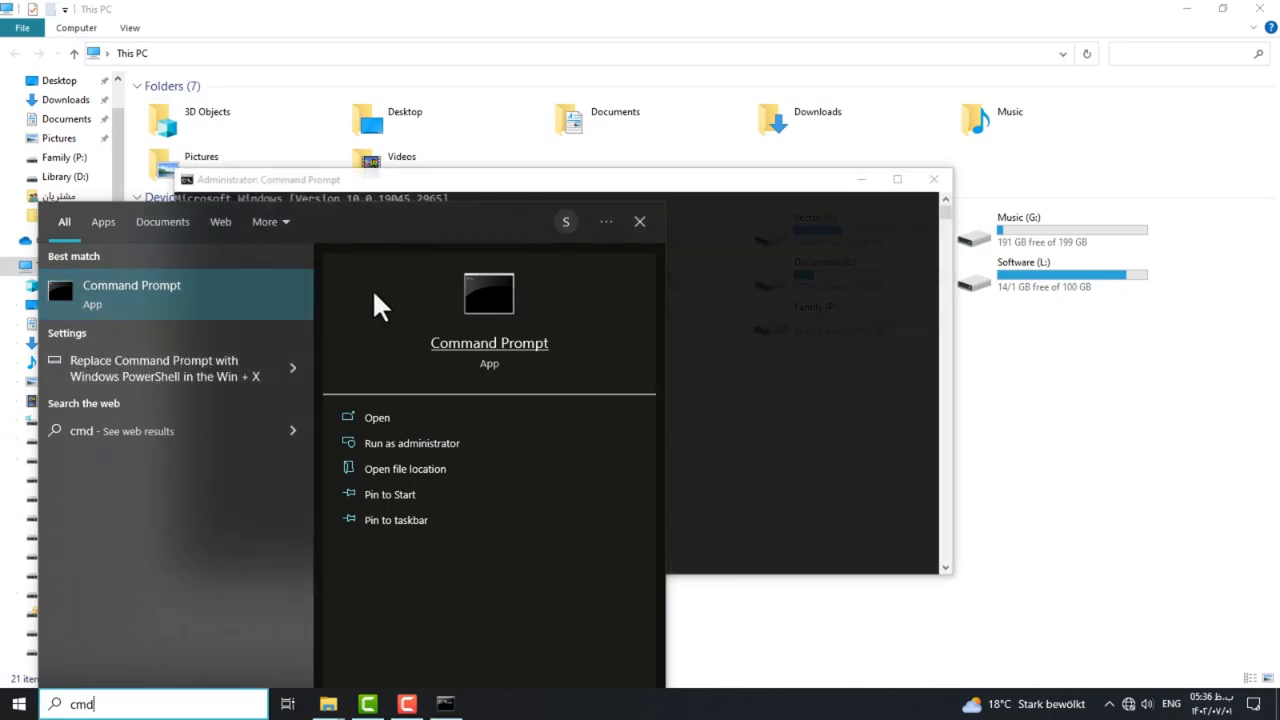
pyautogui.click(640, 222)
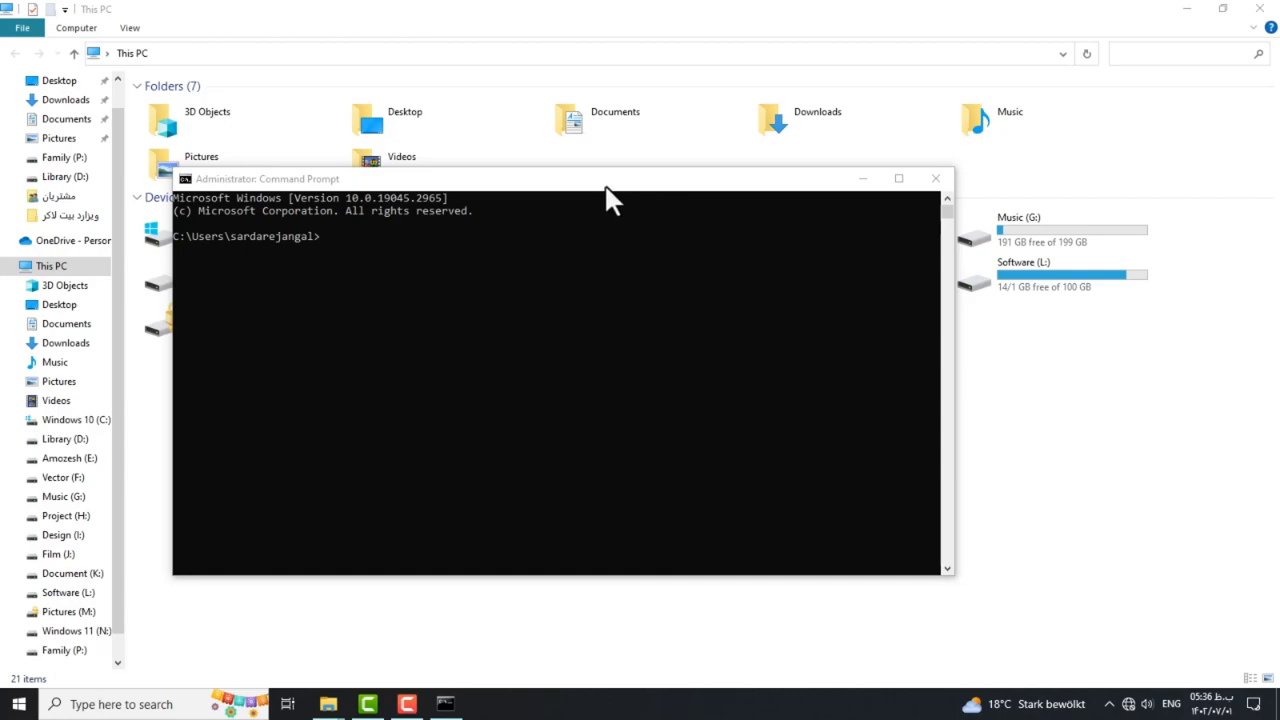
pyautogui.moveTo(606, 187); pyautogui.dragTo(663, 377)
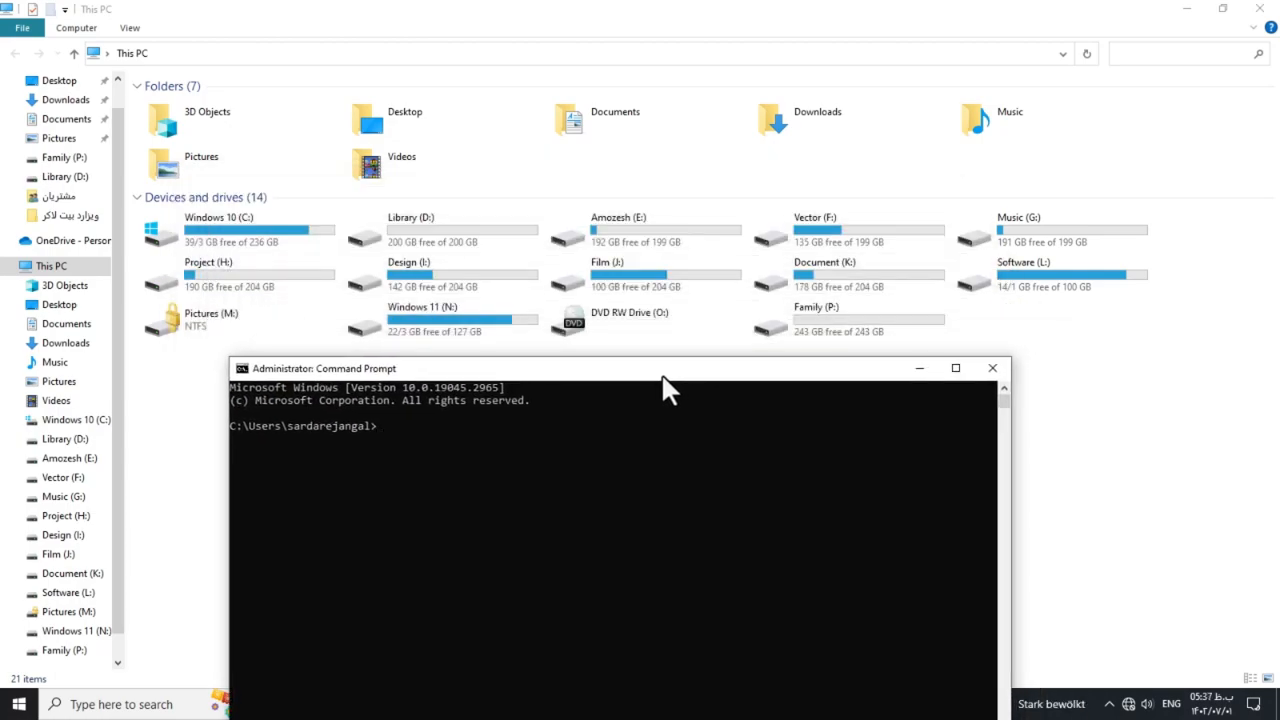
# Copy the manage-bde -unlock m: -password line from Unlock.txt on Family (P:), then close Notepad.
pyautogui.doubleClick(810, 330)
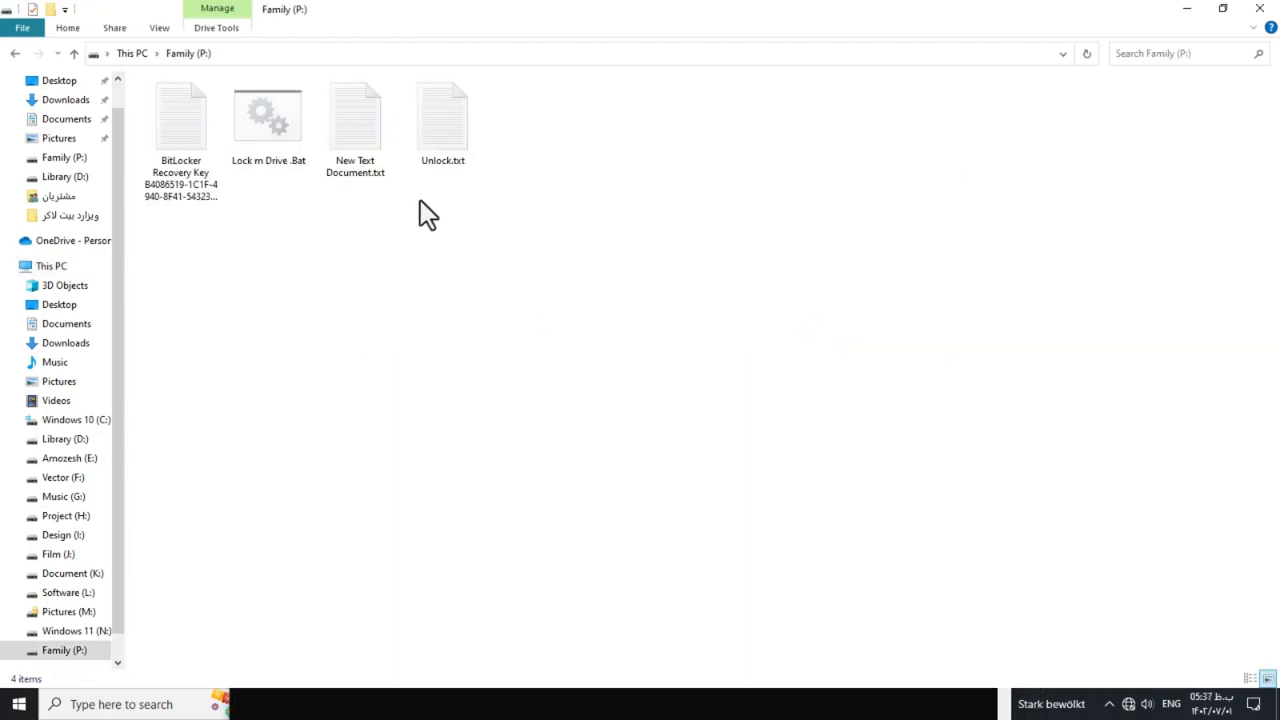
pyautogui.doubleClick(450, 160)
pyautogui.click(414, 276)
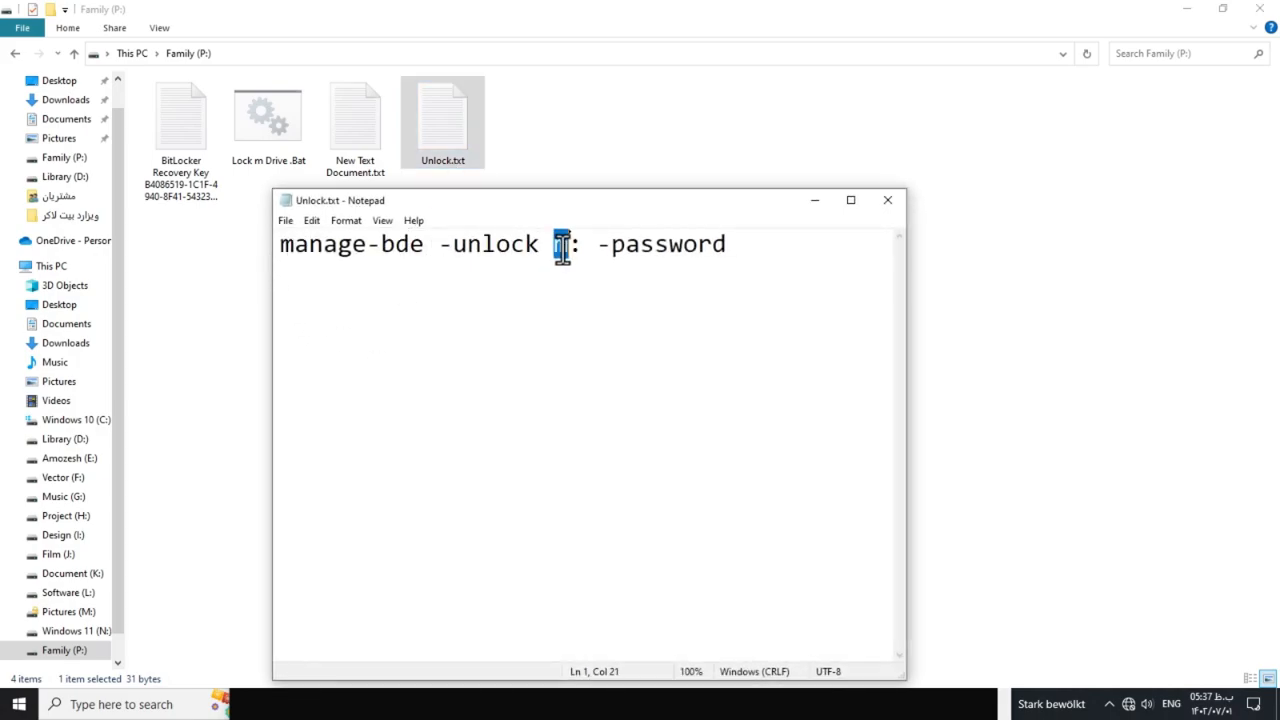
pyautogui.moveTo(273, 250); pyautogui.dragTo(731, 250)
pyautogui.rightClick(628, 250)
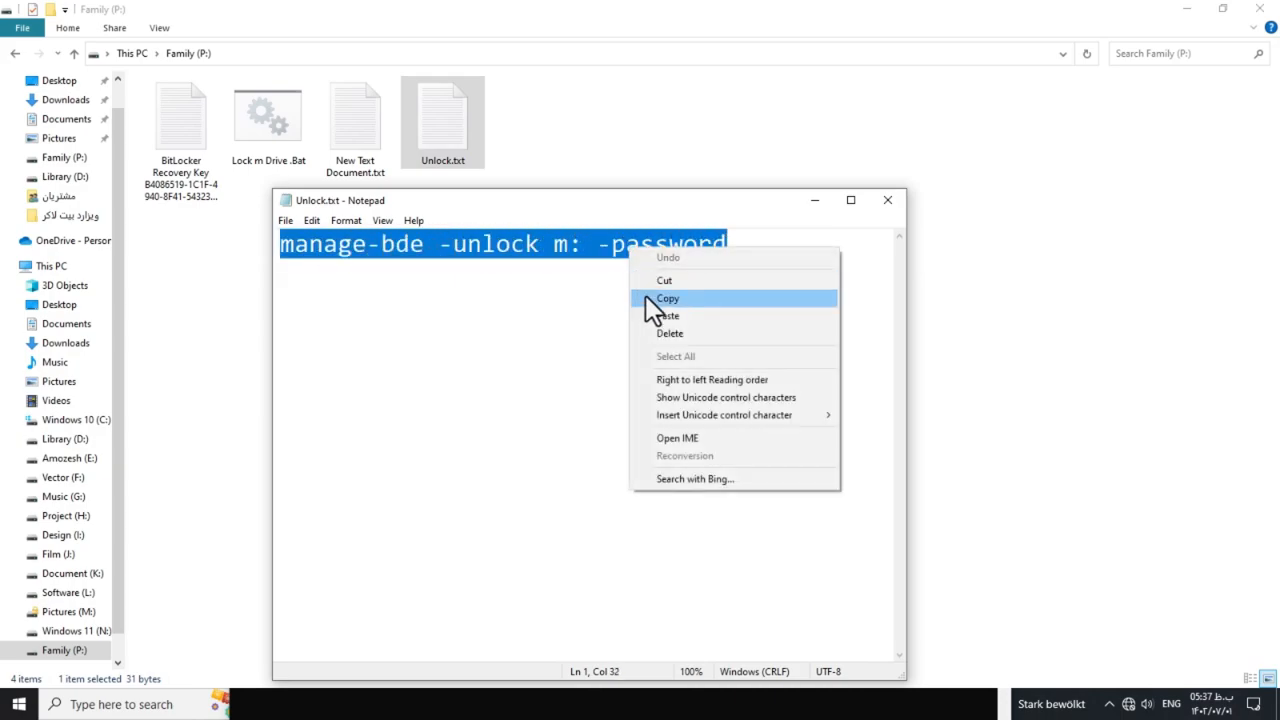
pyautogui.click(650, 299)
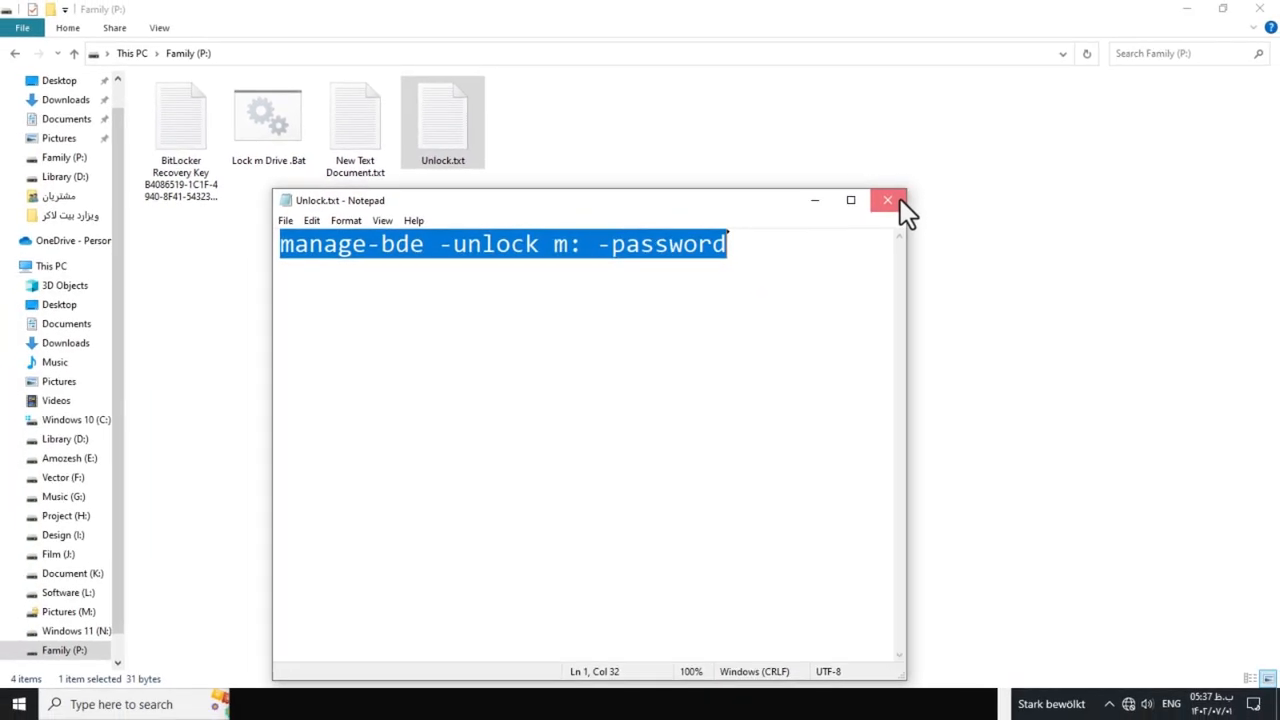
pyautogui.click(887, 200)
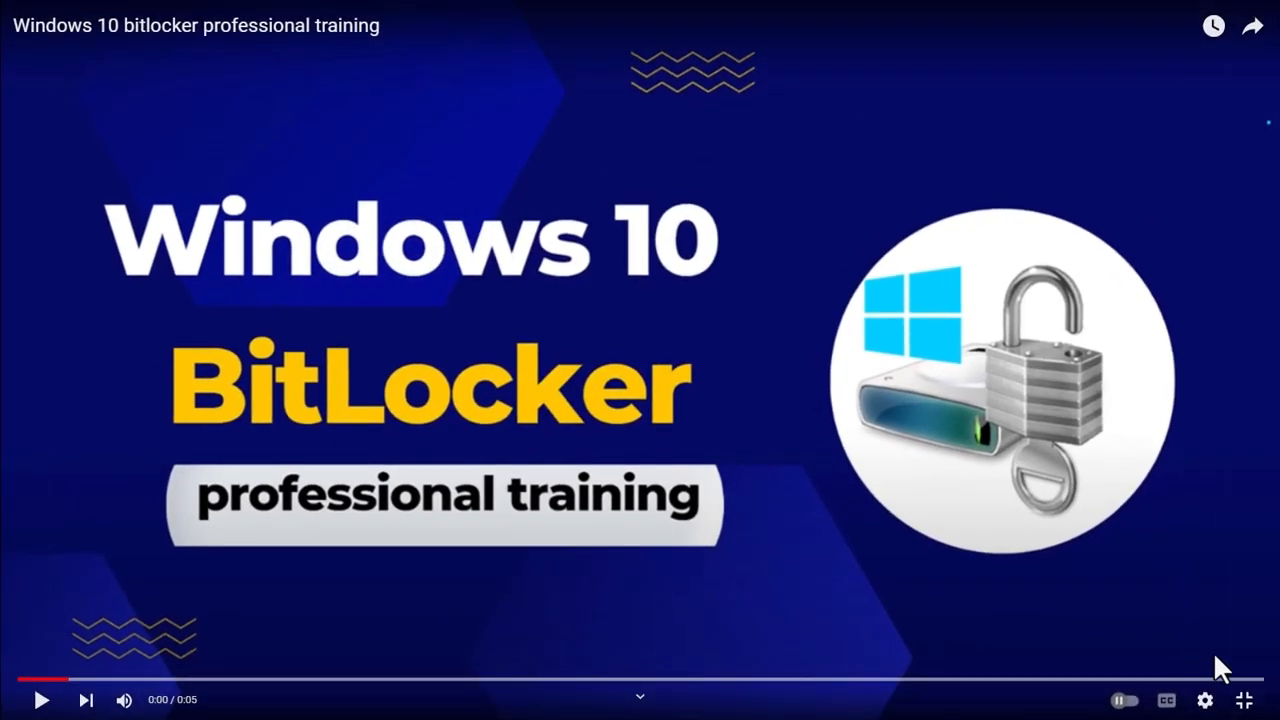
# Copy manage-bde -unlock m: -password from the YouTube video description in Opera.
pyautogui.click(1244, 700)
pyautogui.scroll(-3, 651, 314)
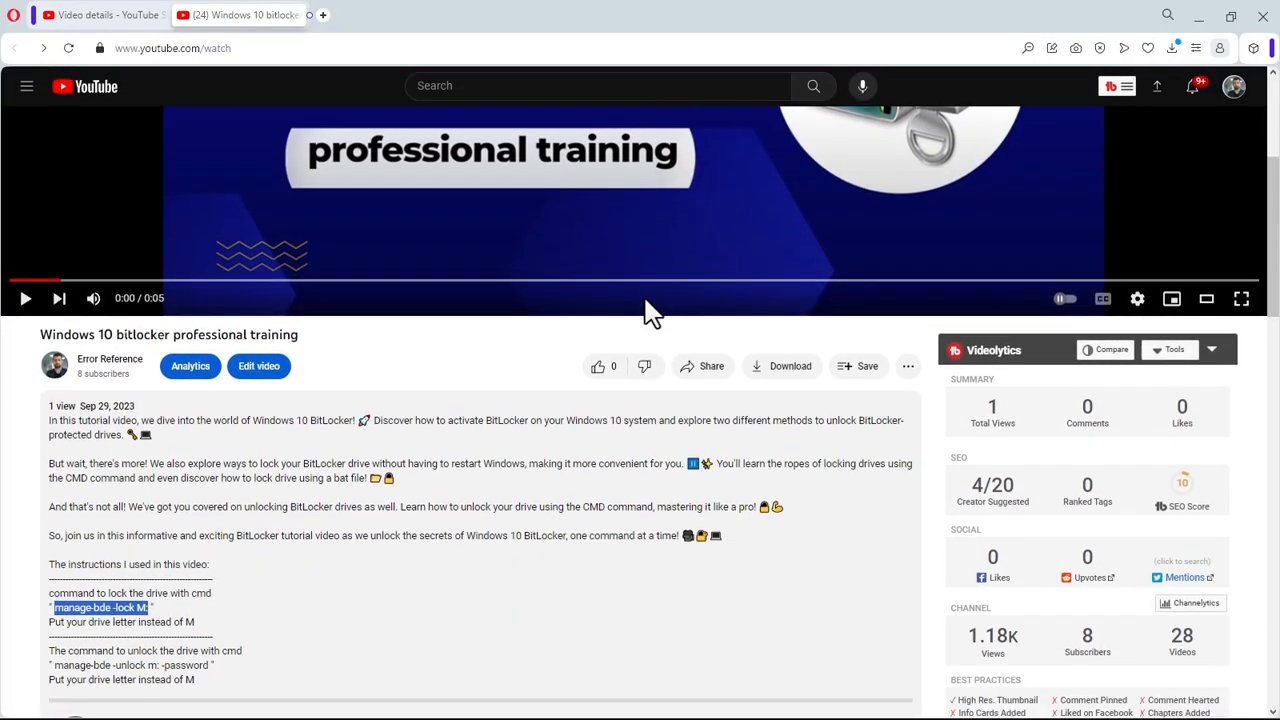
pyautogui.scroll(-3, 368, 370)
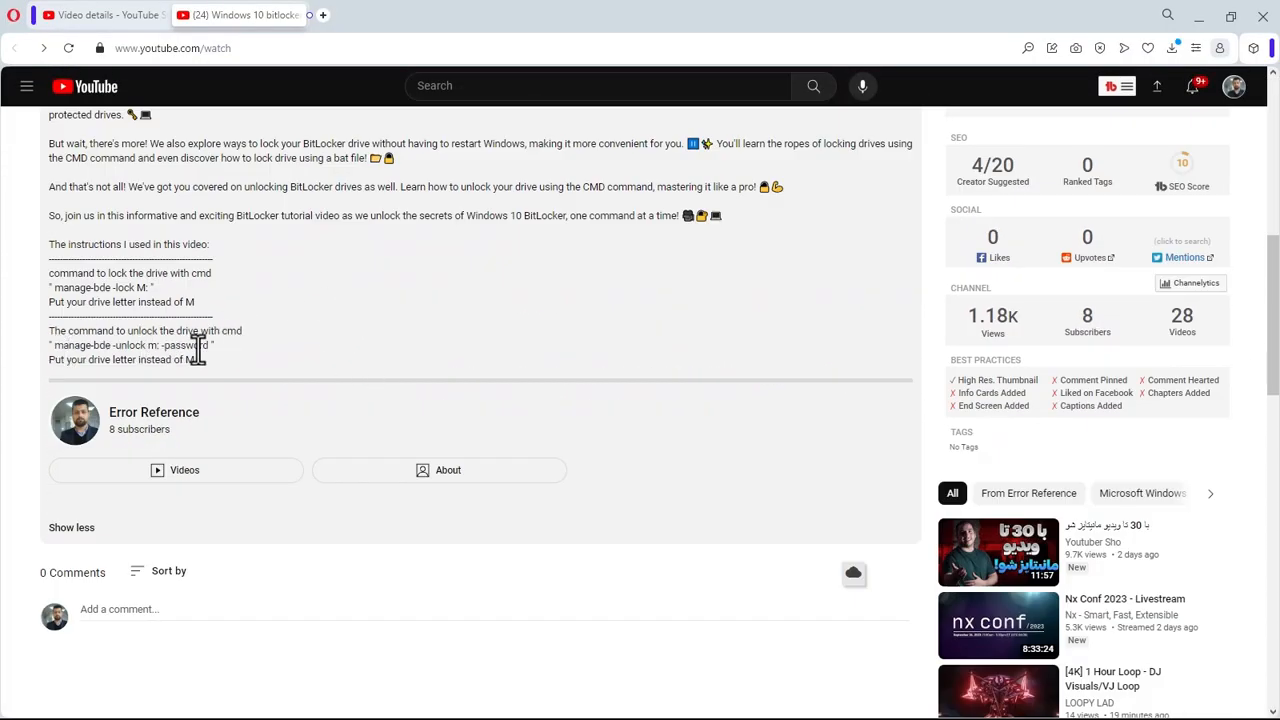
pyautogui.moveTo(193, 345); pyautogui.dragTo(52, 345)
pyautogui.click(137, 316)
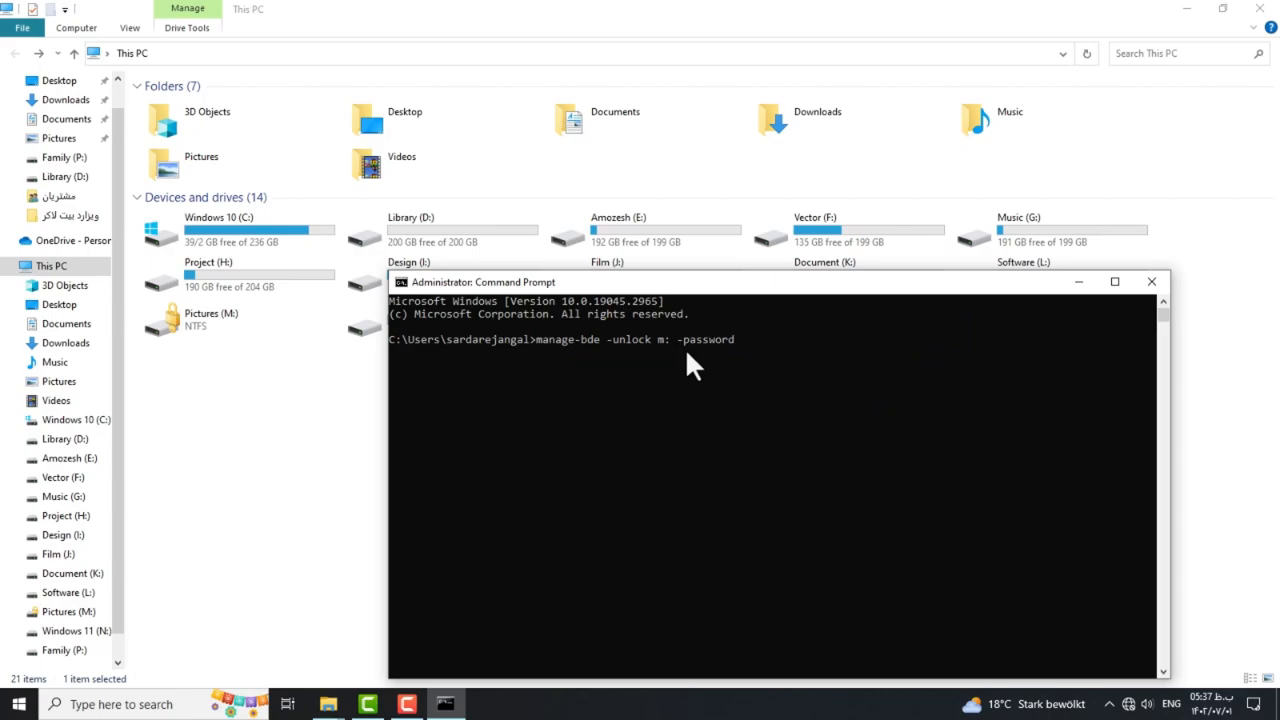
# Run manage-bde -unlock m: -password, enter the drive password to unlock M:, then close Command Prompt.
pyautogui.press('Return')
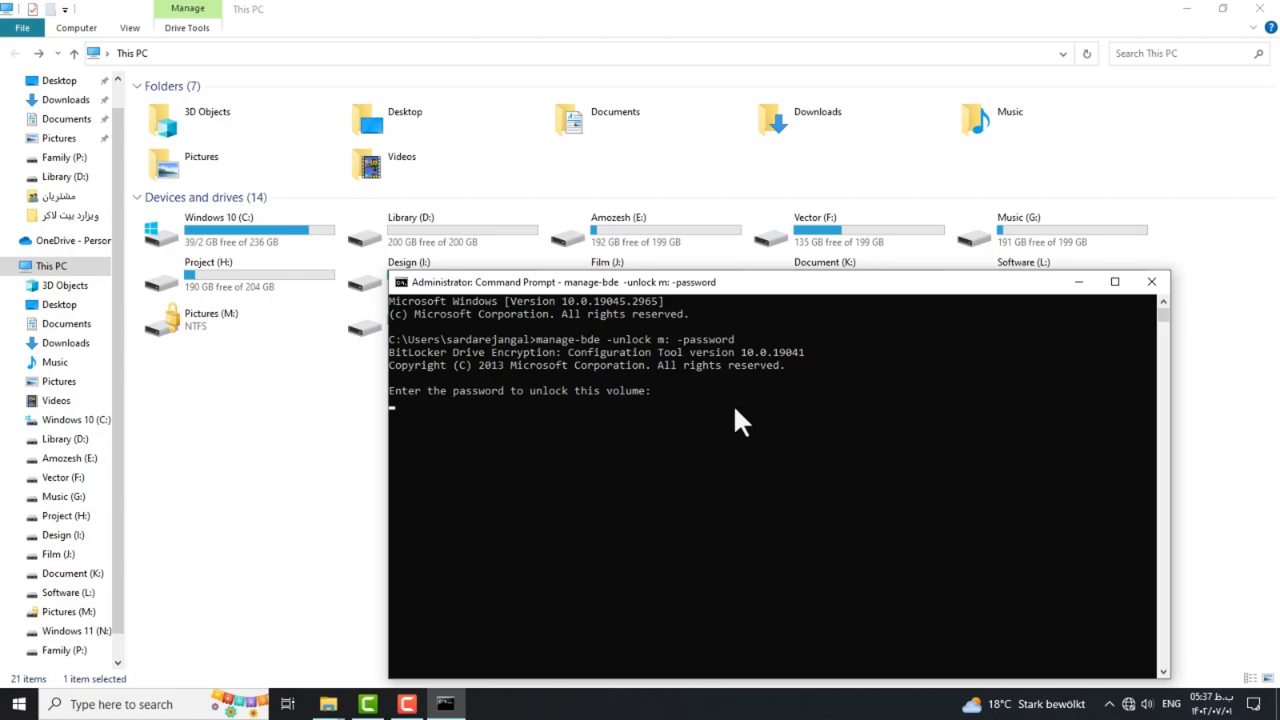
pyautogui.press('Return')
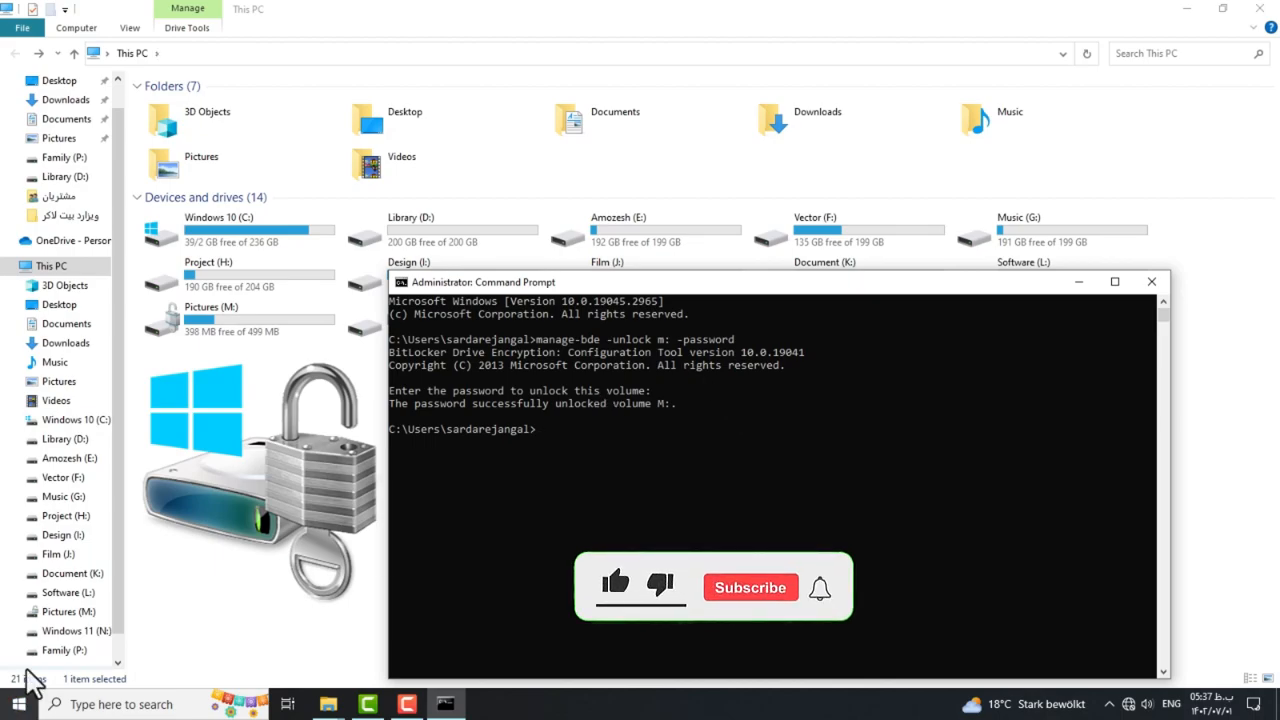
pyautogui.click(1151, 284)
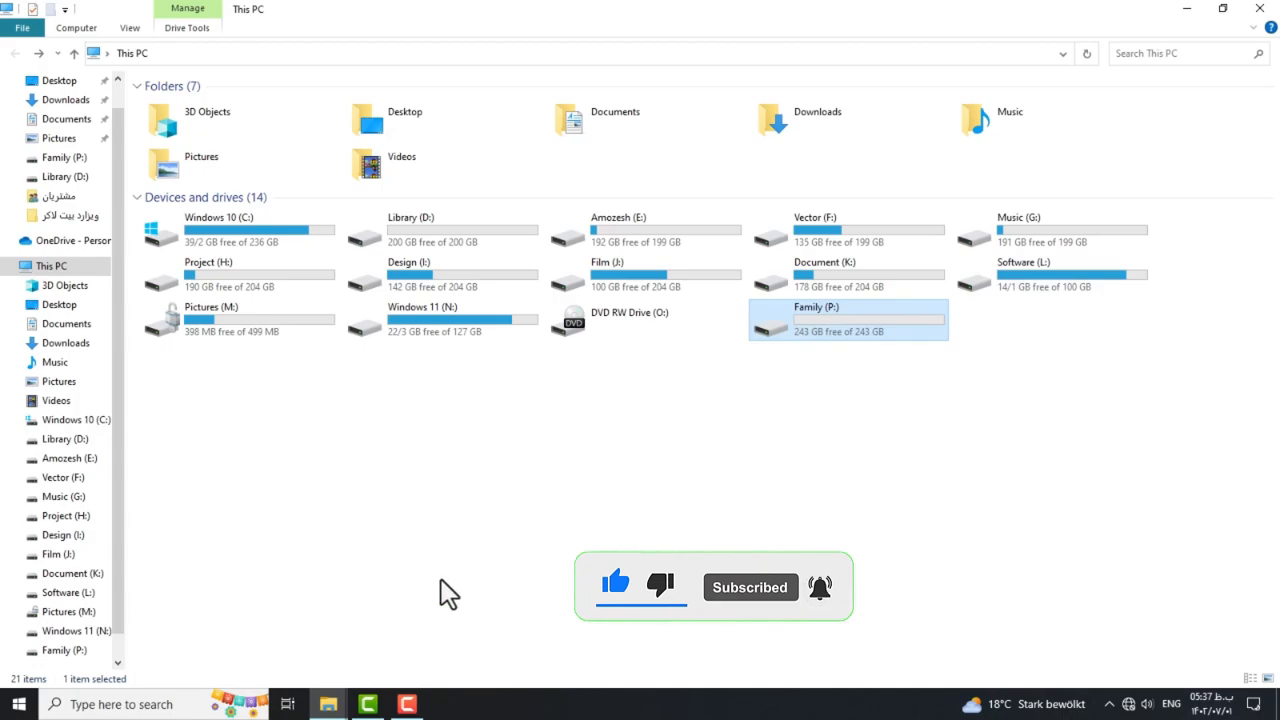